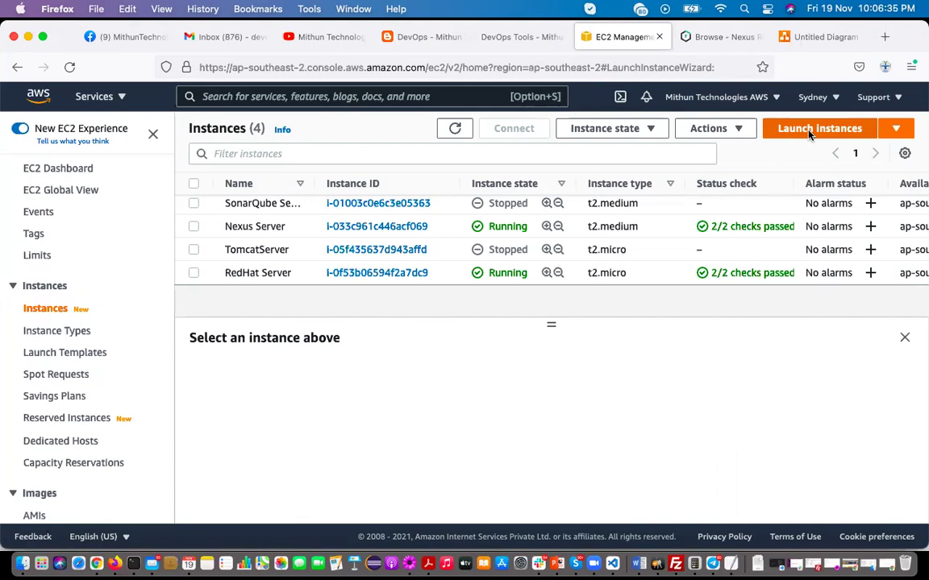
Start a new instance with the Red Hat Enterprise Linux 8 image and t2.medium type
{"action": "left_click", "coordinate": [811, 131]}
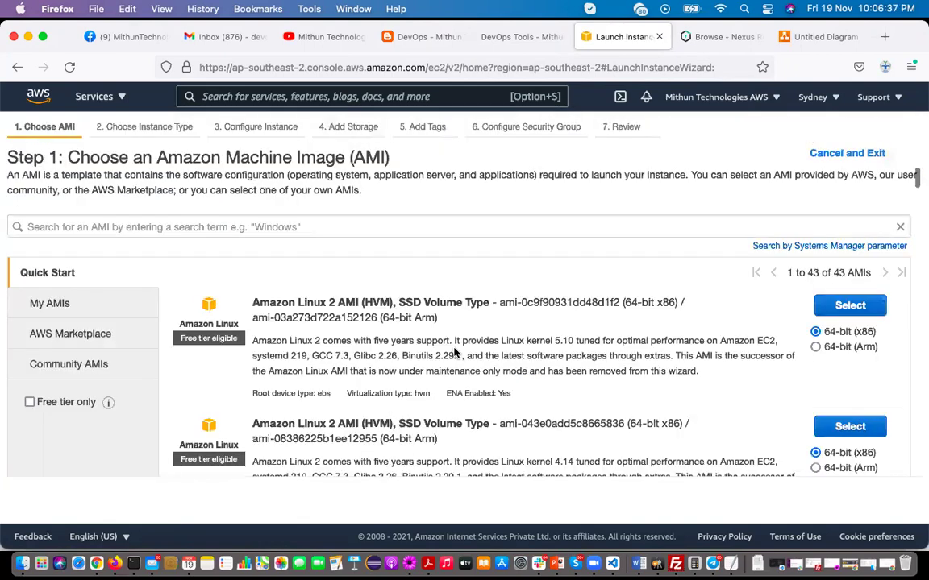
{"action": "scroll", "coordinate": [594, 390], "scroll_direction": "down", "scroll_amount": 5}
{"action": "scroll", "coordinate": [594, 390], "scroll_direction": "down", "scroll_amount": 4}
{"action": "scroll", "coordinate": [594, 392], "scroll_direction": "down", "scroll_amount": 4}
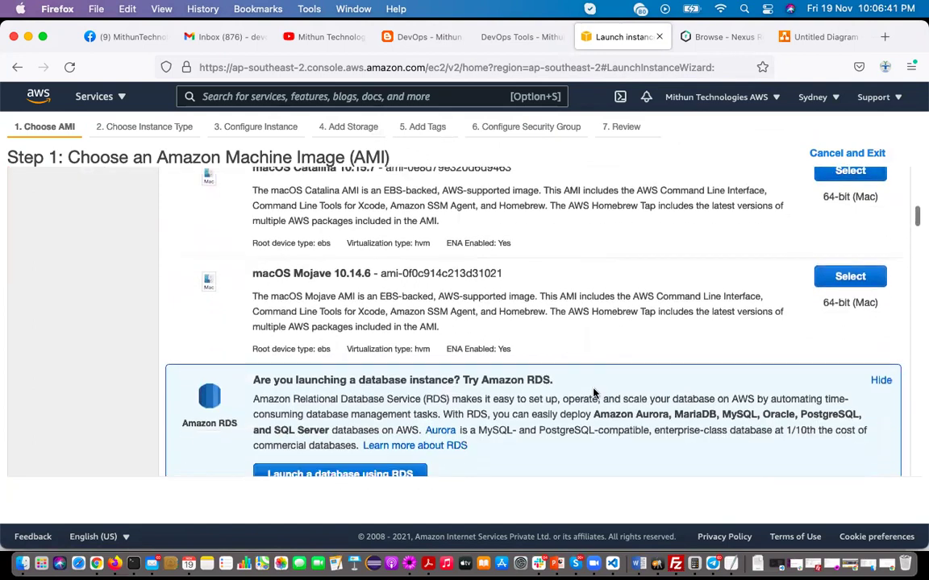
{"action": "left_click", "coordinate": [851, 409]}
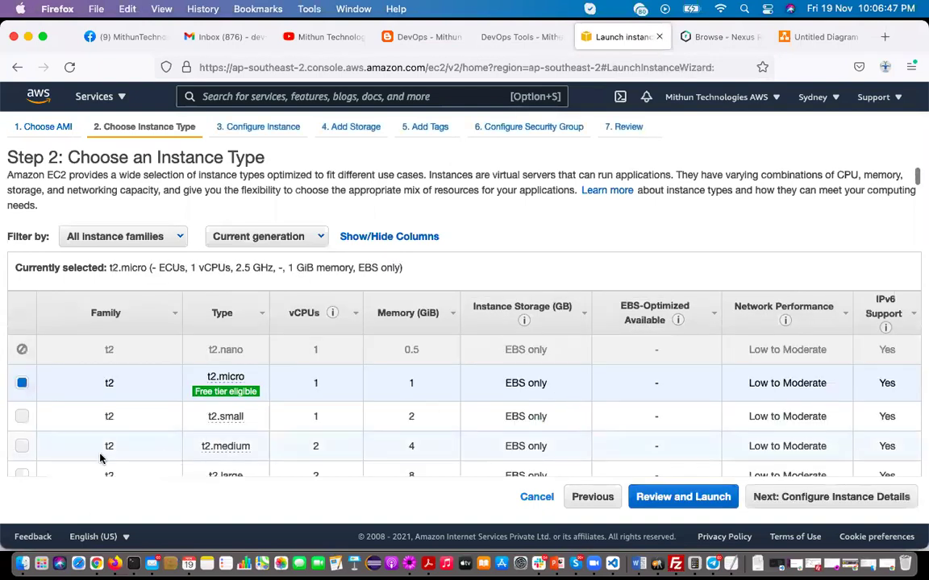
{"action": "scroll", "coordinate": [97, 458], "scroll_direction": "down", "scroll_amount": 1}
{"action": "left_click", "coordinate": [21, 413]}
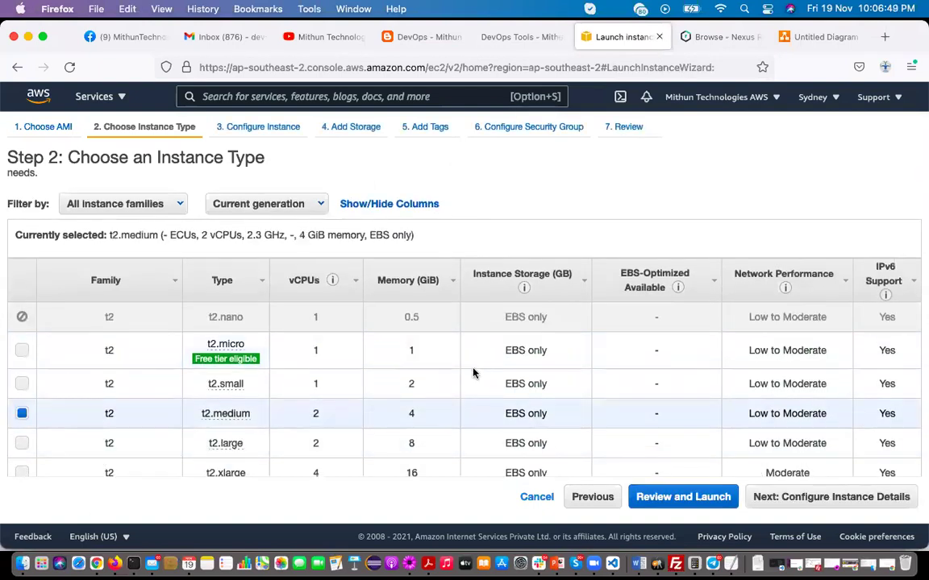
Keep default instance details, storage, tags and security group, continuing to the launch review
{"action": "left_click", "coordinate": [836, 498]}
{"action": "left_click", "coordinate": [849, 499]}
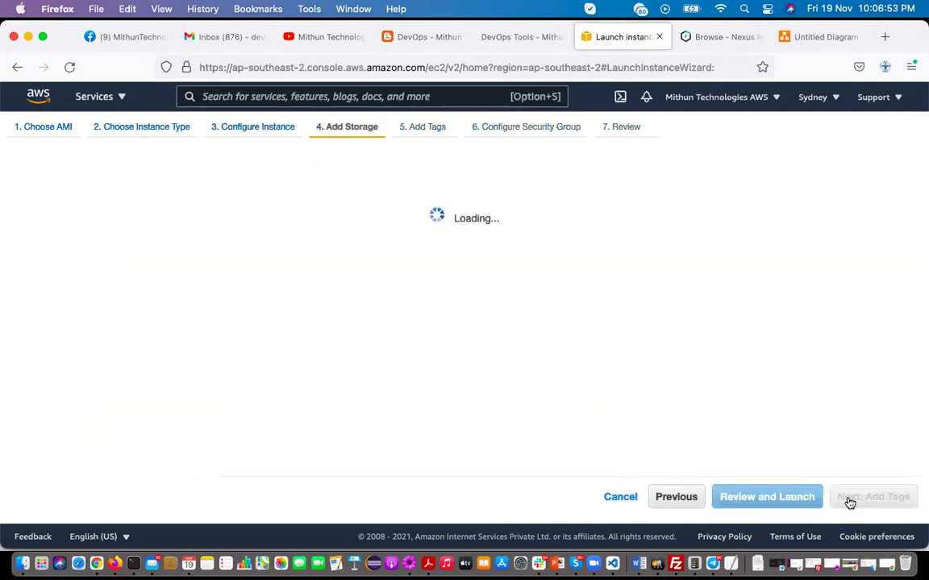
{"action": "left_click", "coordinate": [849, 500]}
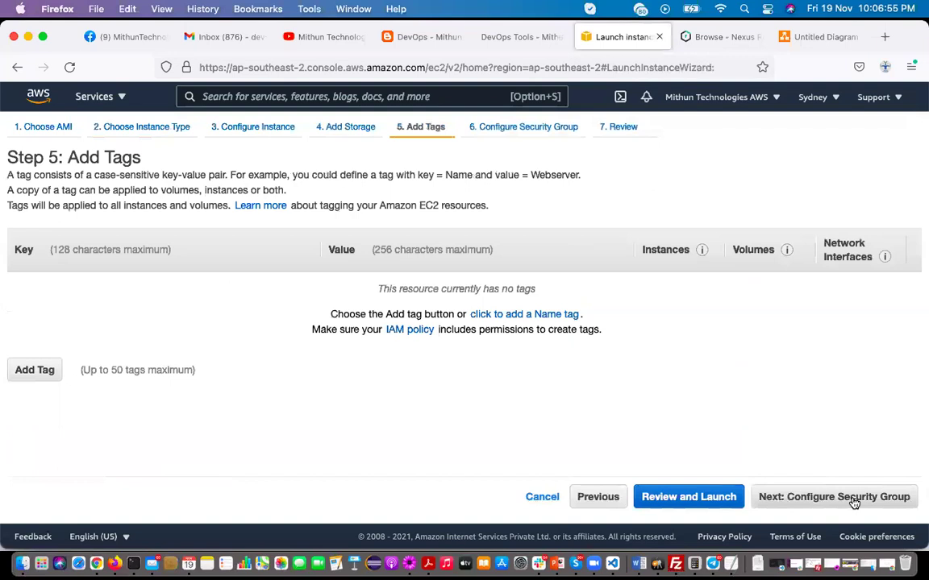
{"action": "left_click", "coordinate": [853, 499]}
{"action": "left_click", "coordinate": [854, 500]}
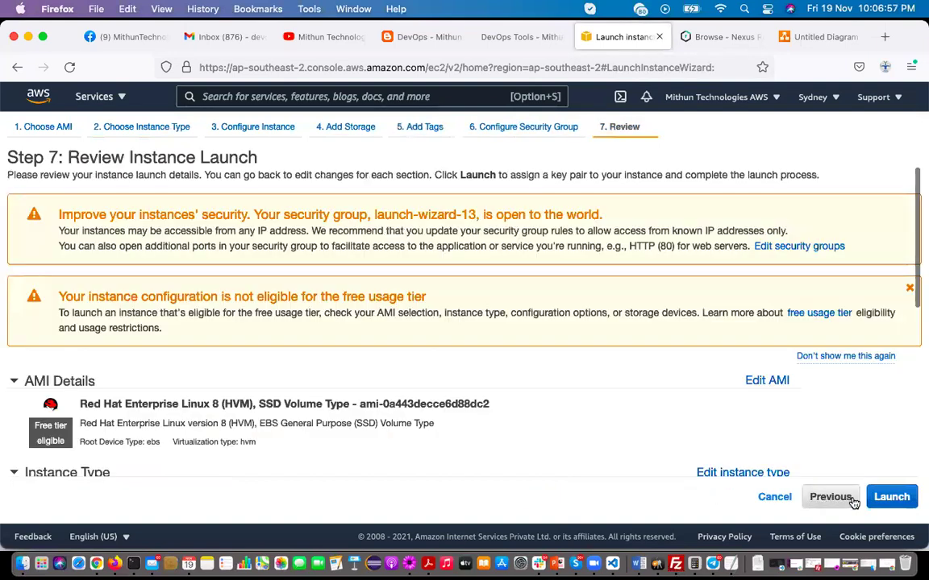
Launch the instance with the existing devopsoctbatch key pair, acknowledging the private key
{"action": "left_click", "coordinate": [891, 497]}
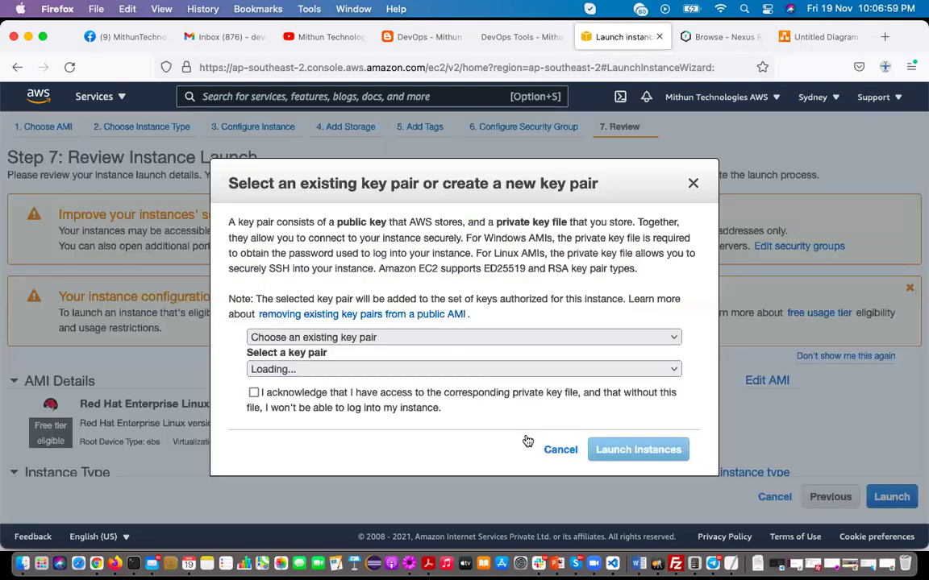
{"action": "left_click", "coordinate": [337, 369]}
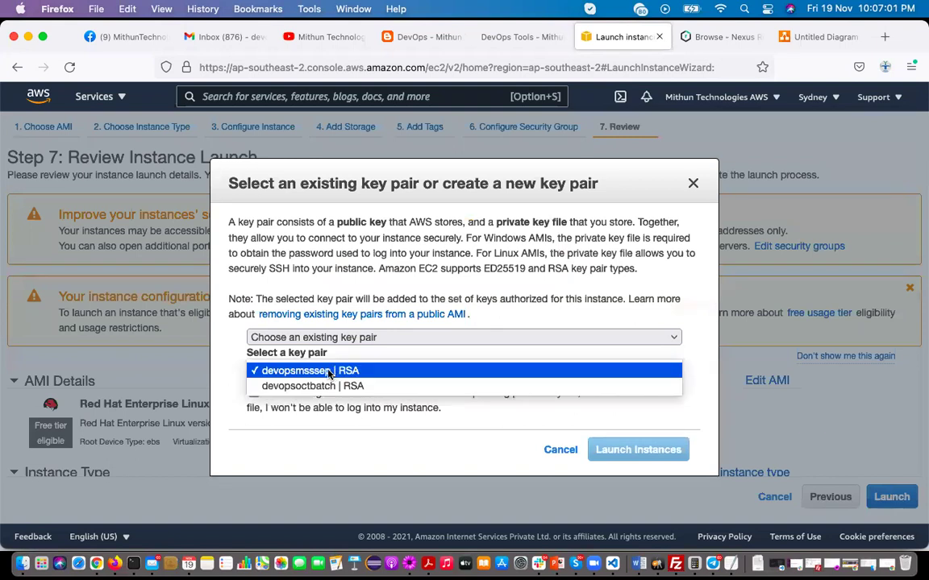
{"action": "left_click", "coordinate": [297, 387]}
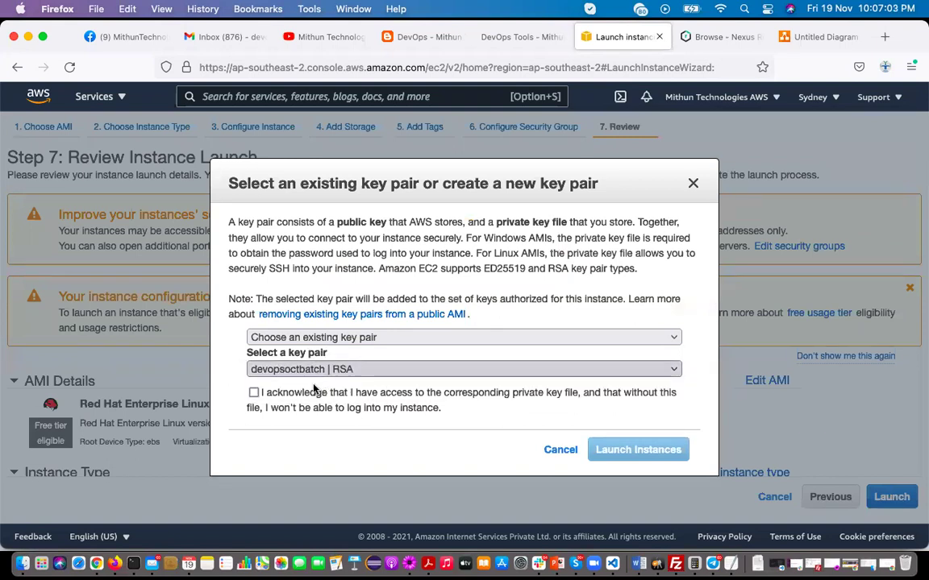
{"action": "left_click", "coordinate": [255, 393]}
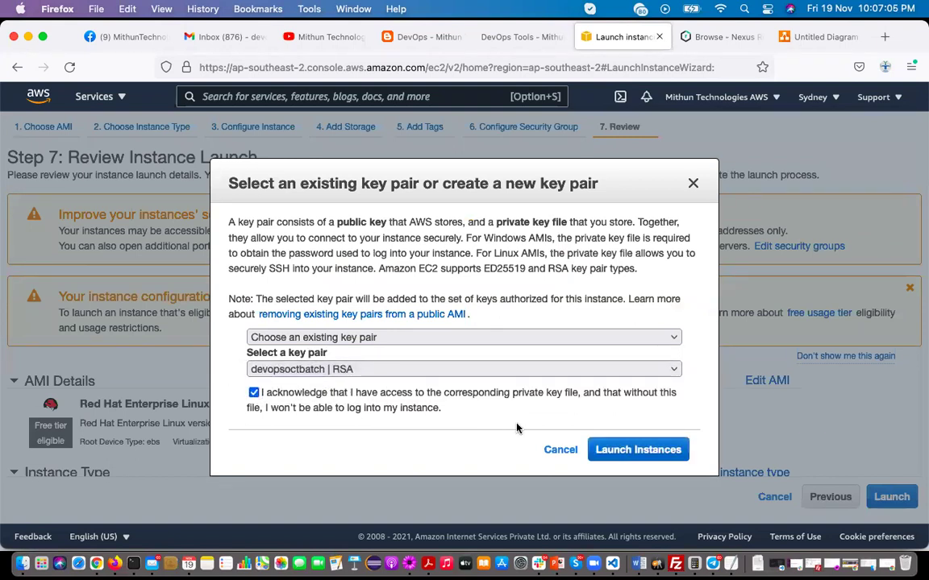
{"action": "left_click", "coordinate": [629, 456]}
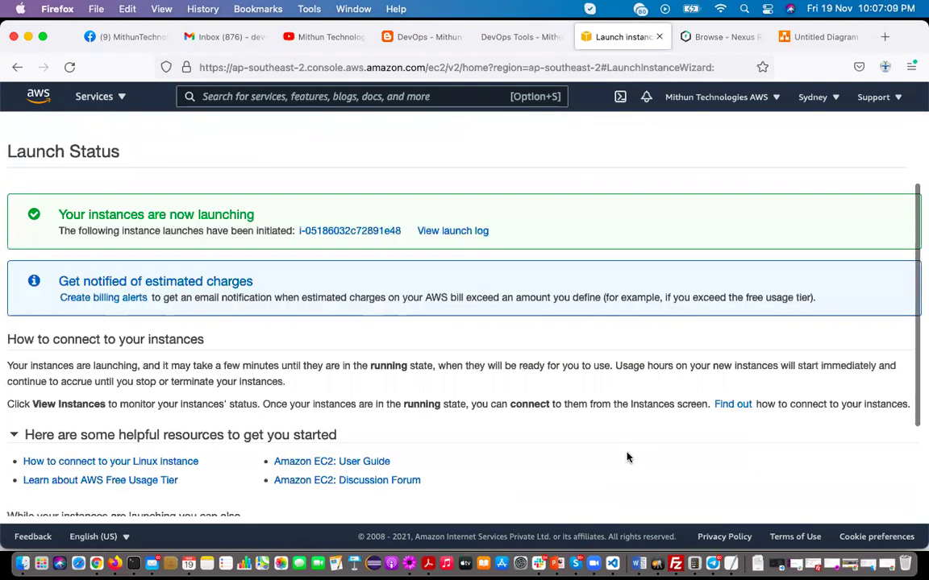
In the instances list, rename the unnamed t2.medium instance to 'Wildfly Server' and save
{"action": "scroll", "coordinate": [629, 457], "scroll_direction": "down", "scroll_amount": 3}
{"action": "left_click", "coordinate": [873, 504]}
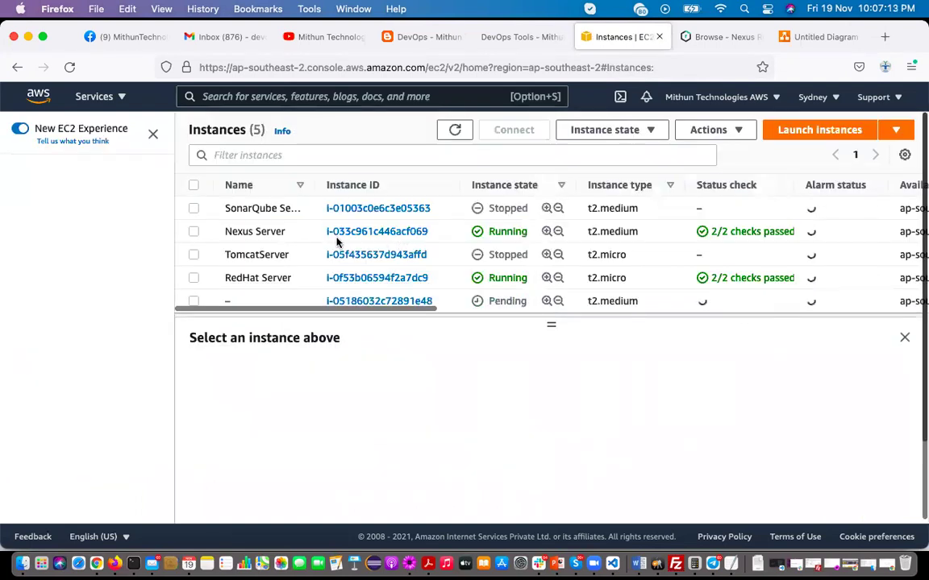
{"action": "mouse_move", "coordinate": [287, 300]}
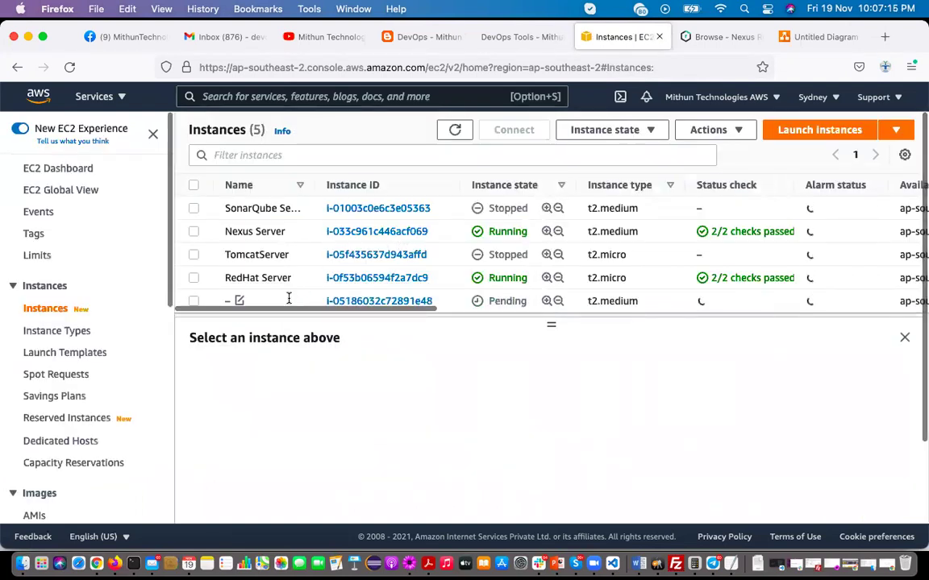
{"action": "left_click", "coordinate": [239, 302]}
{"action": "left_click", "coordinate": [280, 327]}
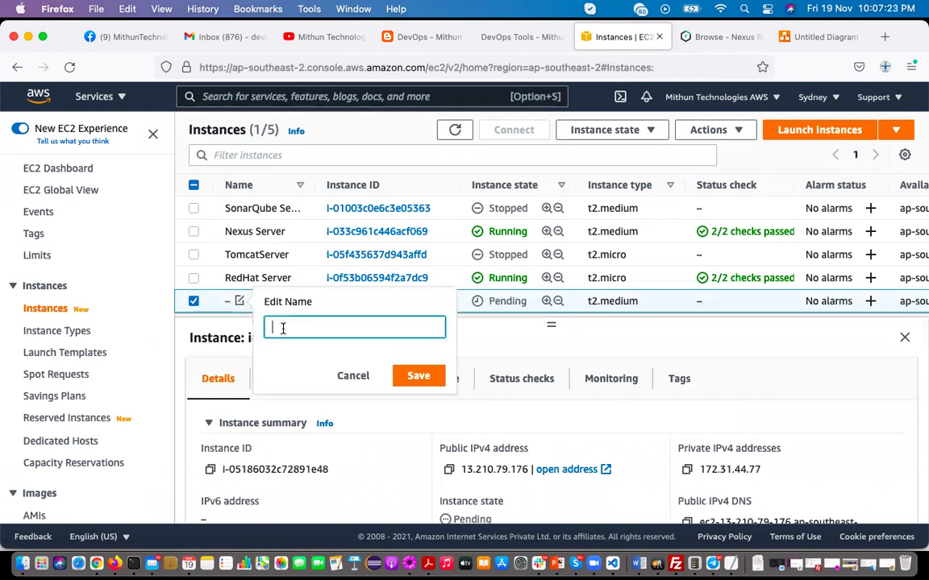
{"action": "type", "text": "Wildfly"}
{"action": "type", "text": "Server"}
{"action": "key", "text": "super+a"}
{"action": "key", "text": "BackSpace"}
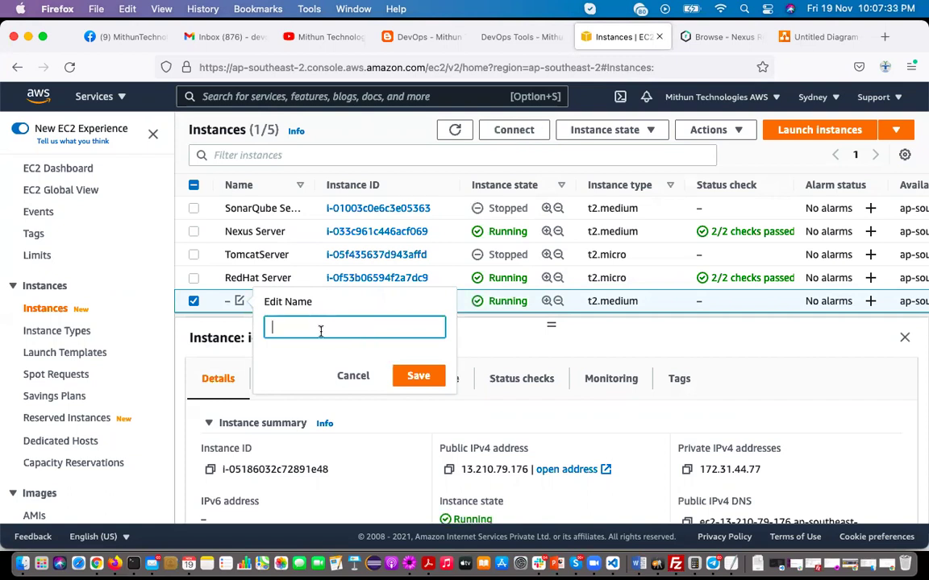
{"action": "type", "text": "Wildfly Server"}
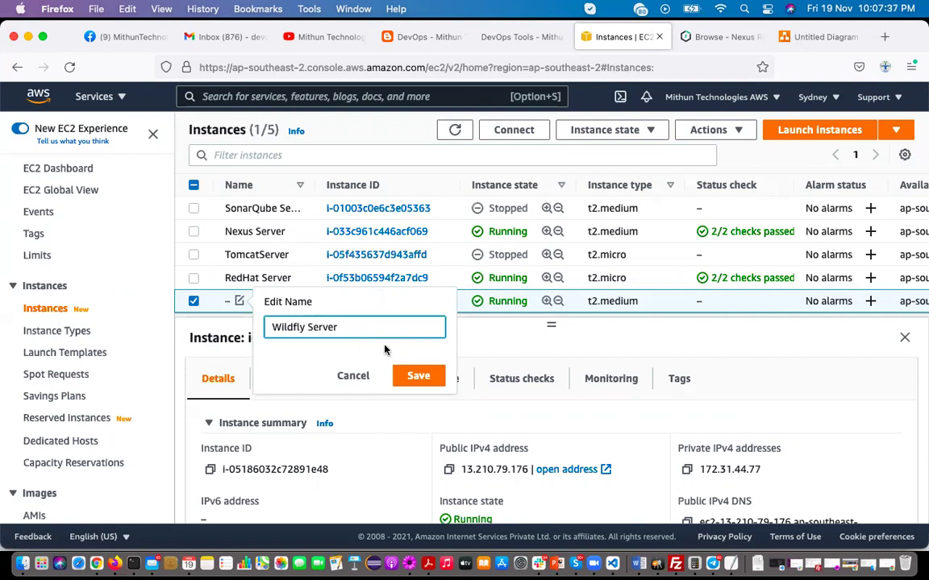
{"action": "left_click", "coordinate": [409, 375]}
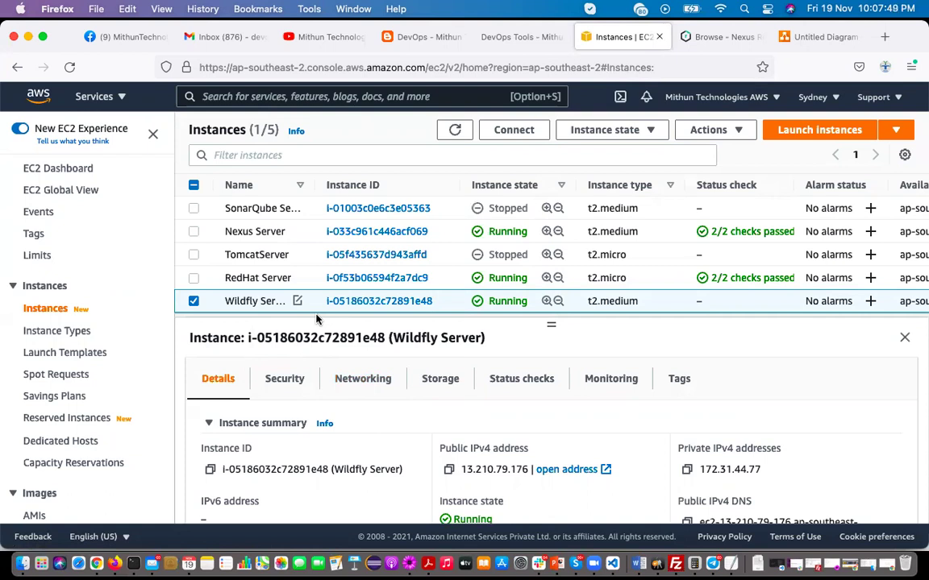
{"action": "left_click", "coordinate": [429, 40]}
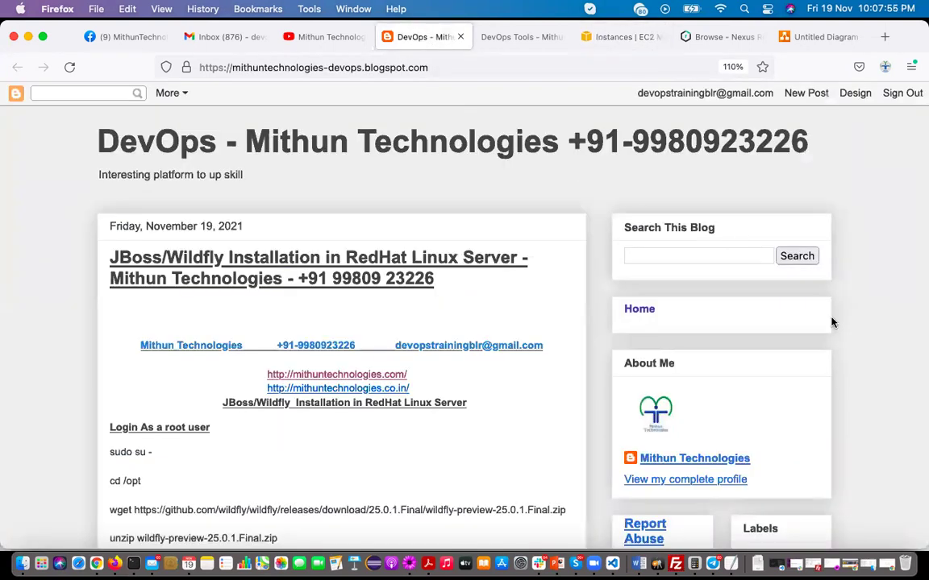
{"action": "scroll", "coordinate": [870, 387], "scroll_direction": "down", "scroll_amount": 2}
{"action": "scroll", "coordinate": [871, 387], "scroll_direction": "down", "scroll_amount": 4}
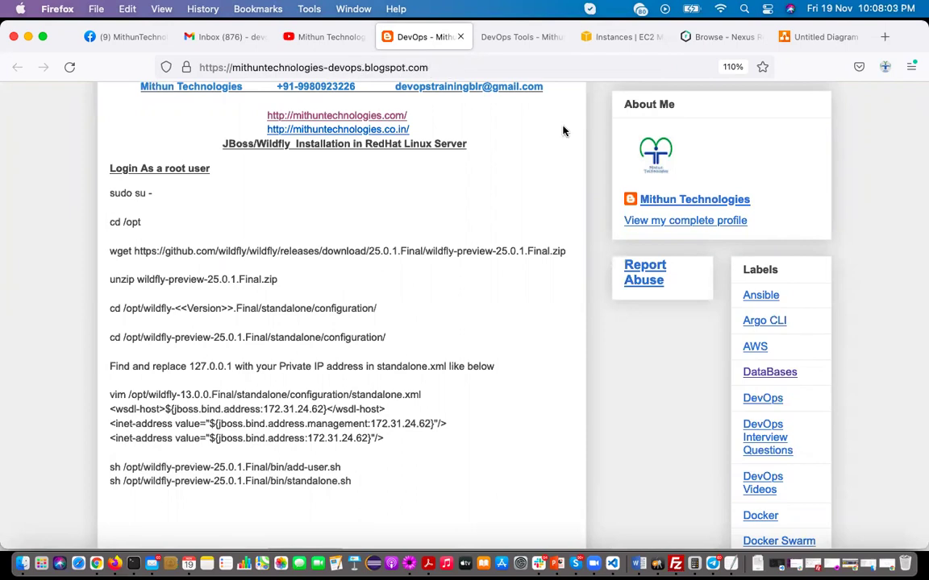
{"action": "scroll", "coordinate": [869, 368], "scroll_direction": "down", "scroll_amount": 10}
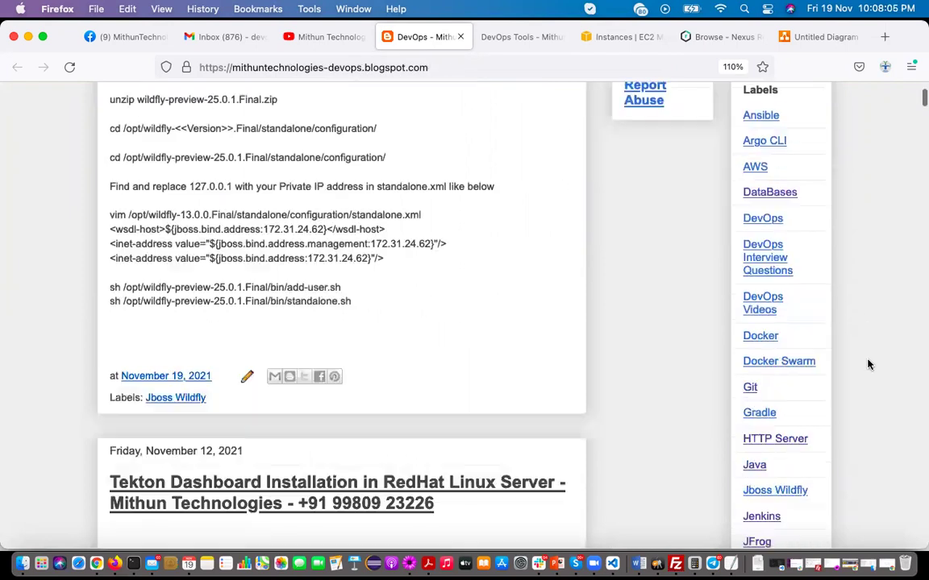
{"action": "scroll", "coordinate": [866, 357], "scroll_direction": "down", "scroll_amount": 3}
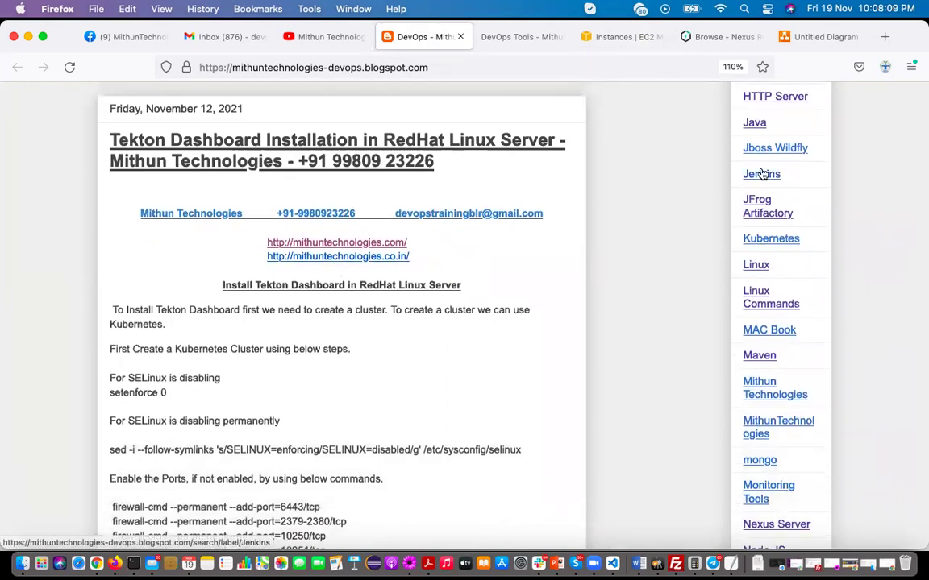
{"action": "left_click", "coordinate": [754, 123]}
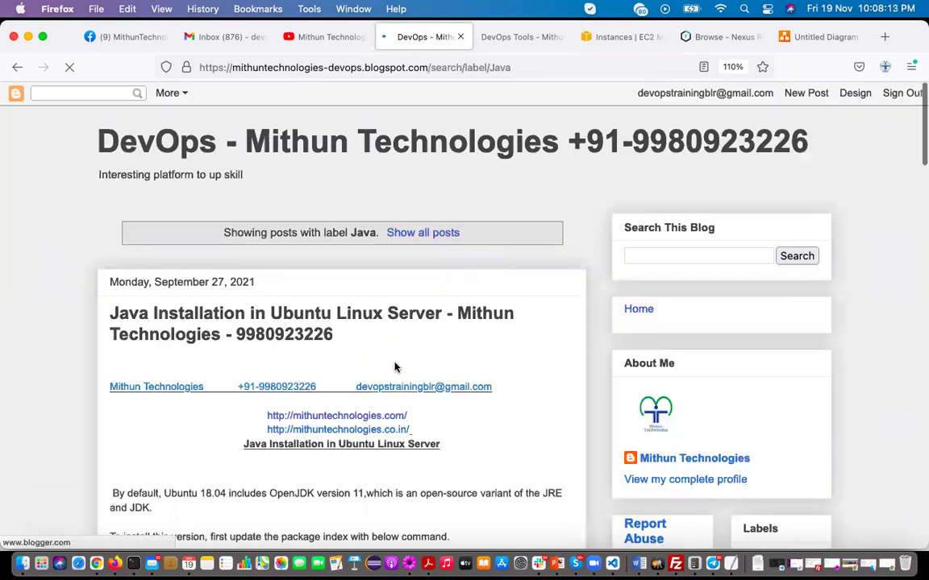
{"action": "scroll", "coordinate": [394, 368], "scroll_direction": "down", "scroll_amount": 5}
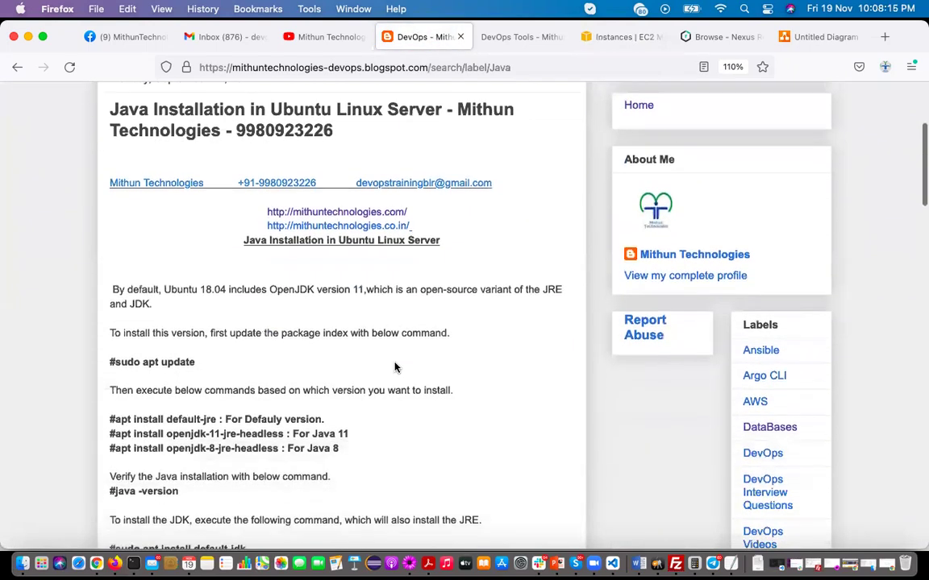
{"action": "scroll", "coordinate": [394, 368], "scroll_direction": "down", "scroll_amount": 15}
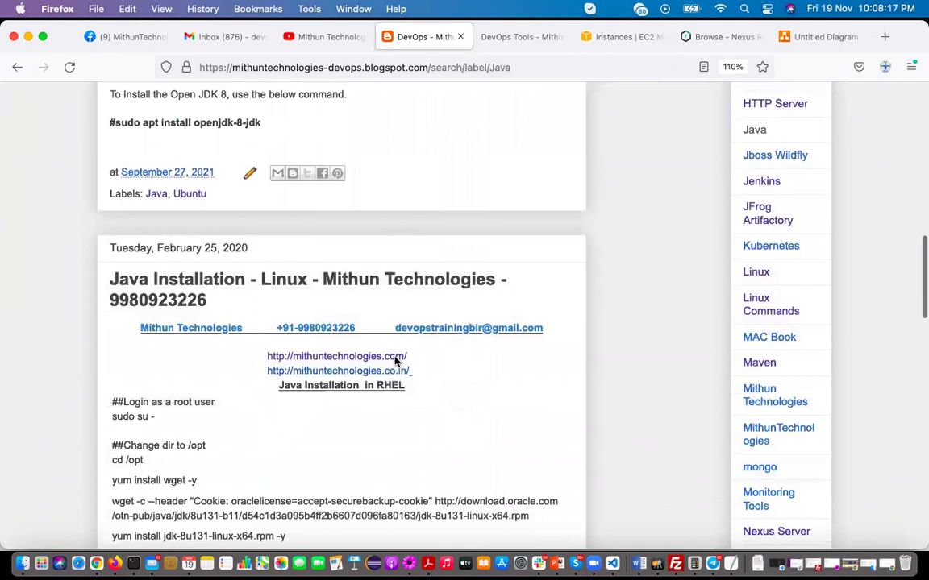
{"action": "scroll", "coordinate": [395, 361], "scroll_direction": "down", "scroll_amount": 2}
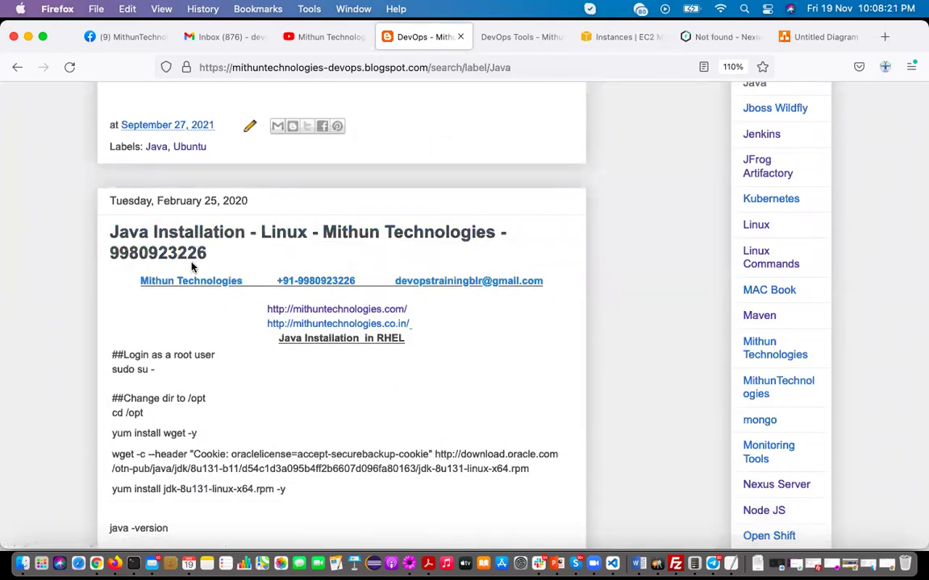
{"action": "scroll", "coordinate": [252, 331], "scroll_direction": "down", "scroll_amount": 3}
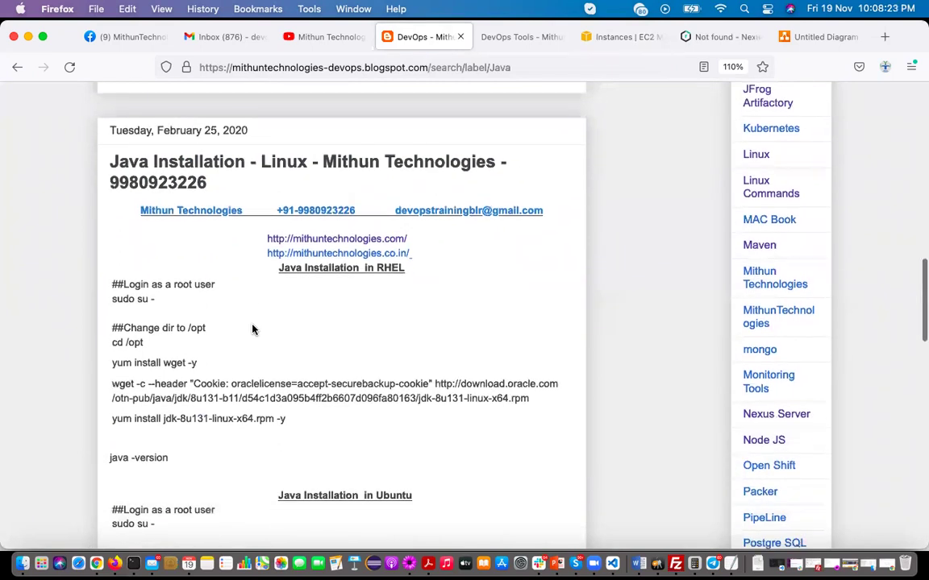
{"action": "scroll", "coordinate": [253, 330], "scroll_direction": "down", "scroll_amount": 3}
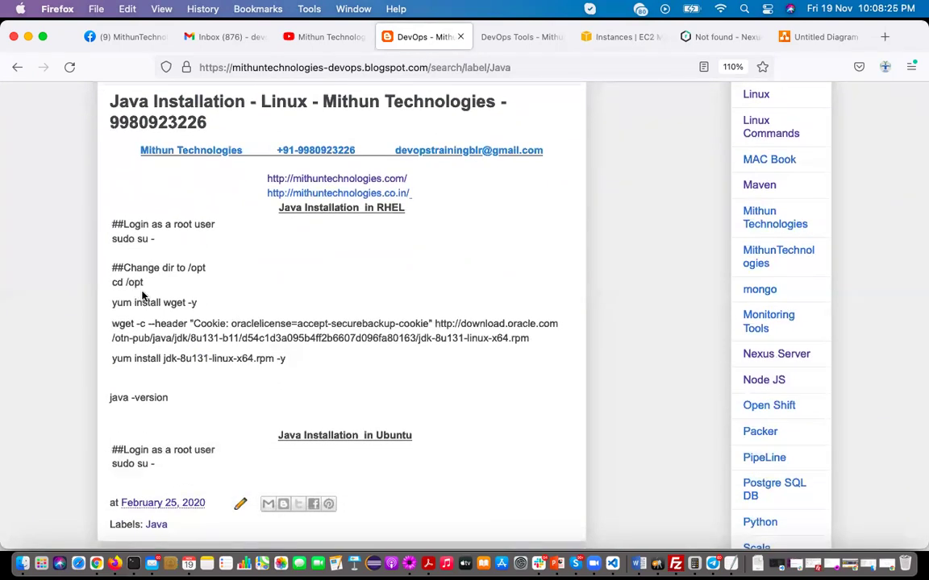
{"action": "left_click", "coordinate": [607, 36]}
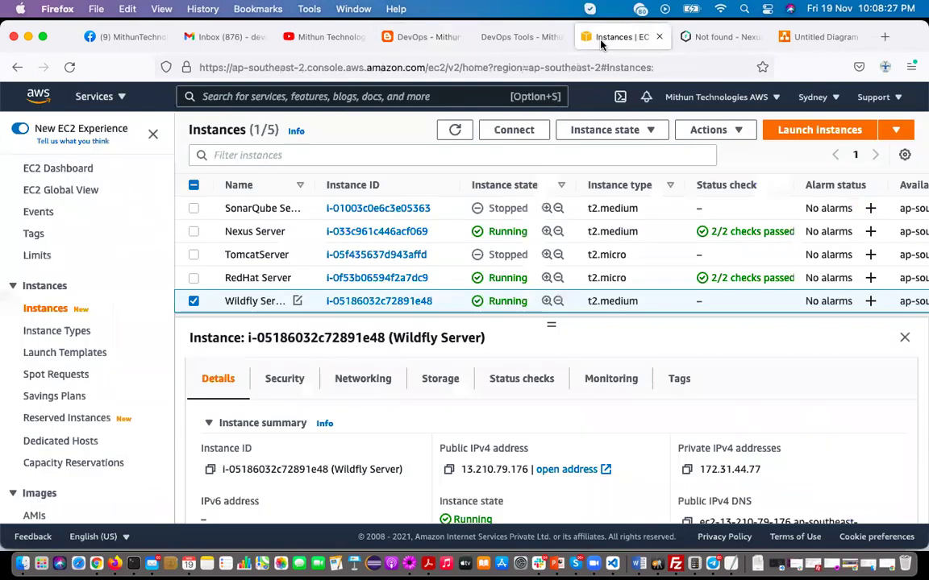
Copy the ssh -i command from Wildfly Server's SSH client instructions and open a new Terminal window
{"action": "left_click", "coordinate": [505, 130]}
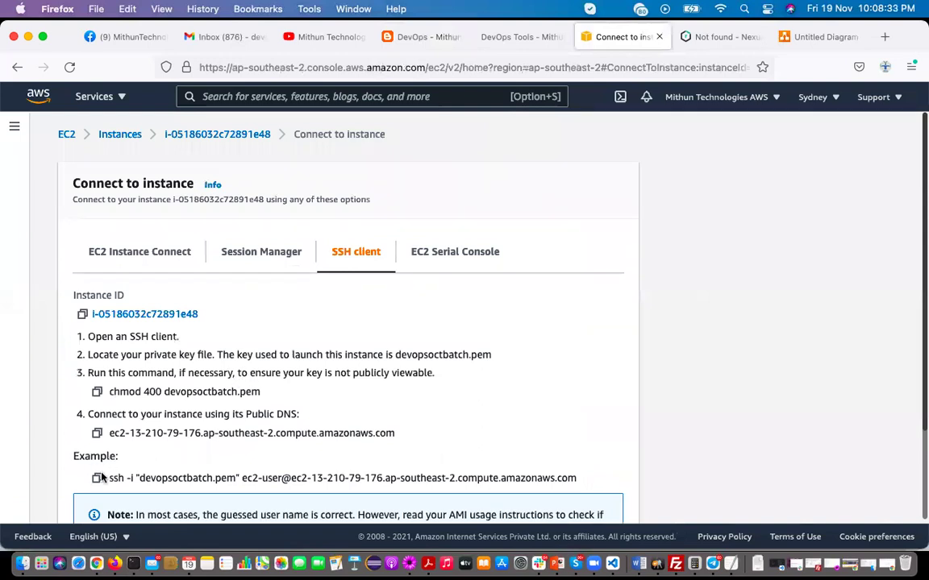
{"action": "left_click", "coordinate": [96, 479]}
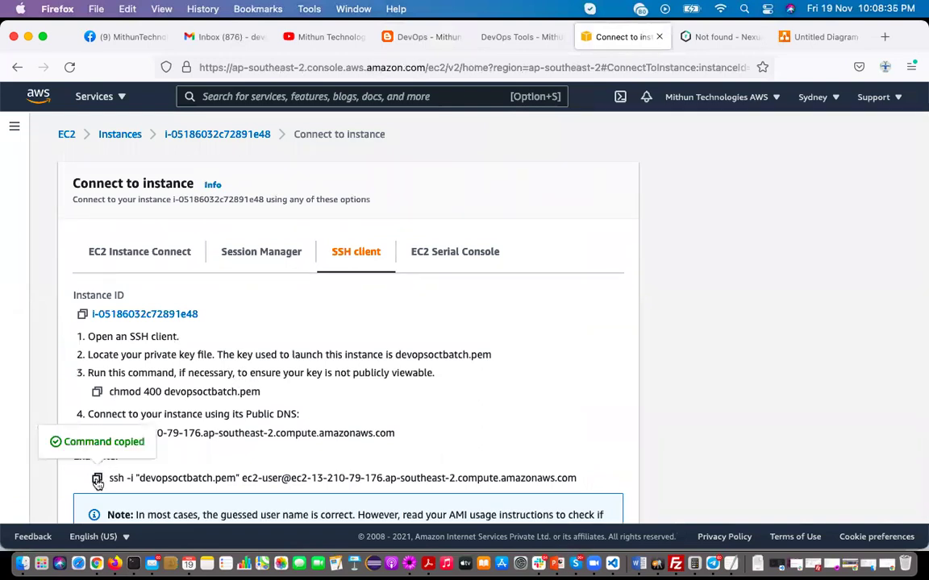
{"action": "right_click", "coordinate": [134, 567]}
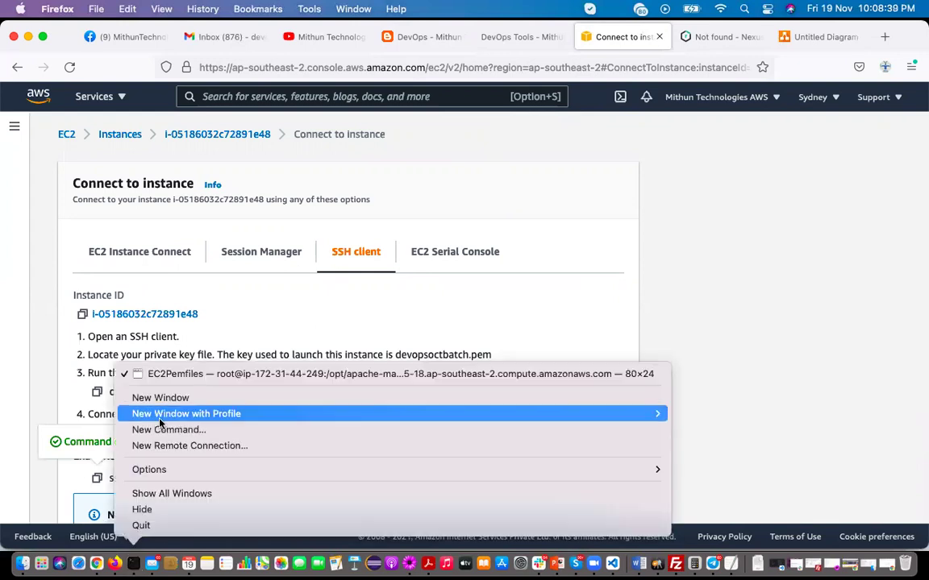
{"action": "left_click", "coordinate": [158, 399]}
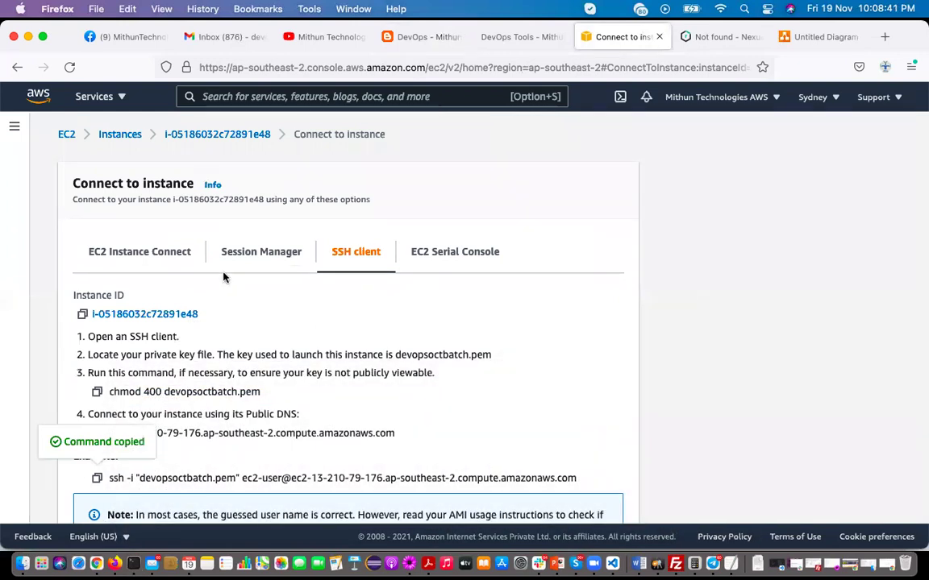
{"action": "key", "text": "super+plus"}
{"action": "key", "text": "super+plus"}
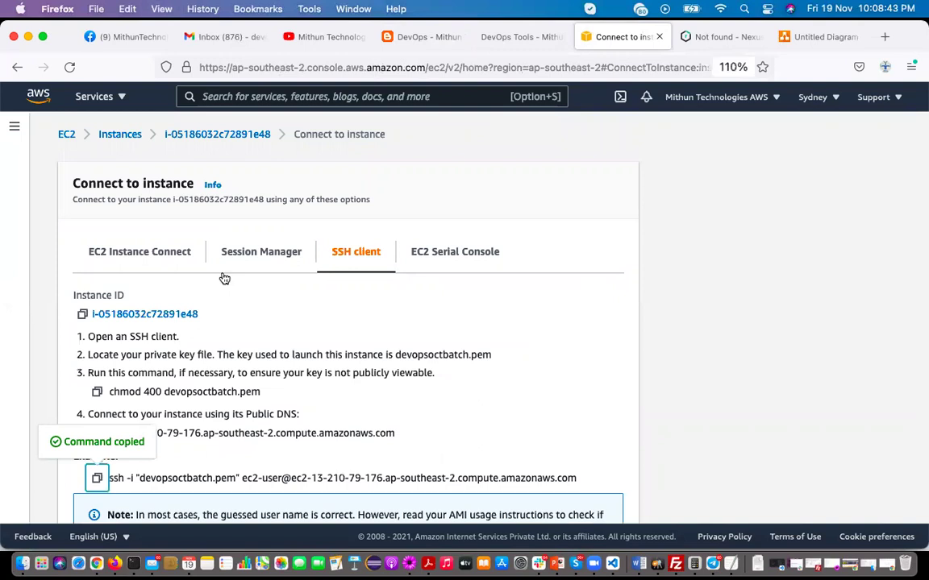
{"action": "key", "text": "super+minus"}
{"action": "key", "text": "super+minus"}
{"action": "left_click", "coordinate": [99, 511]}
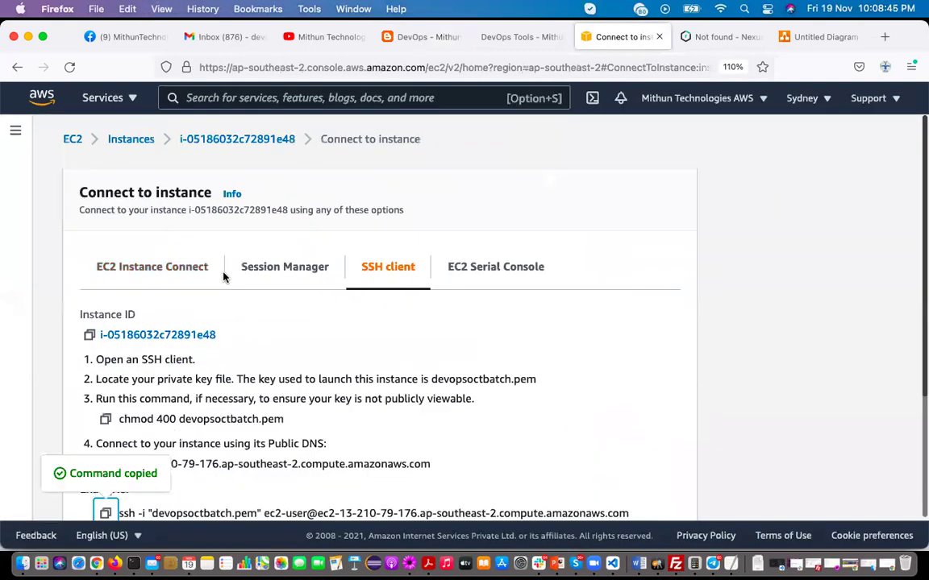
{"action": "key", "text": "super+plus"}
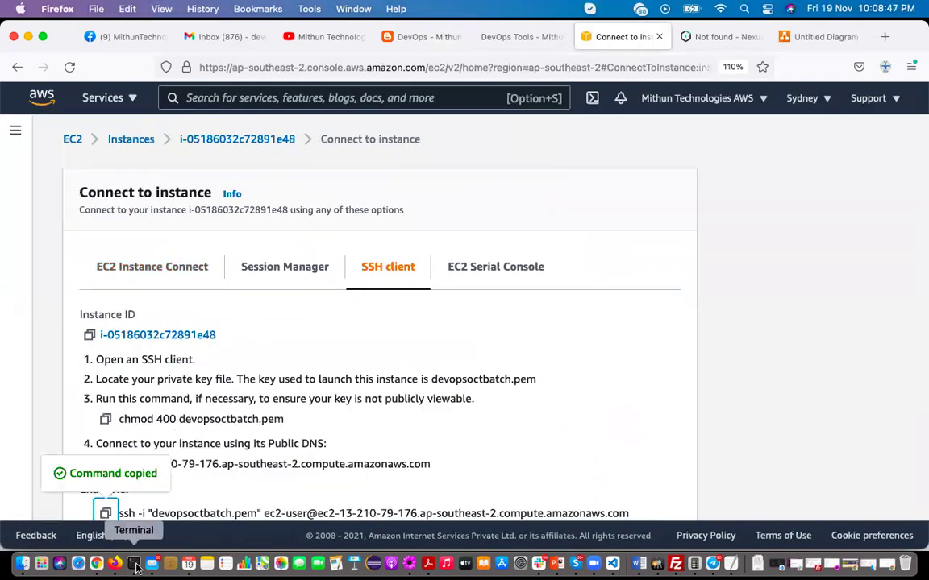
{"action": "left_click", "coordinate": [134, 565]}
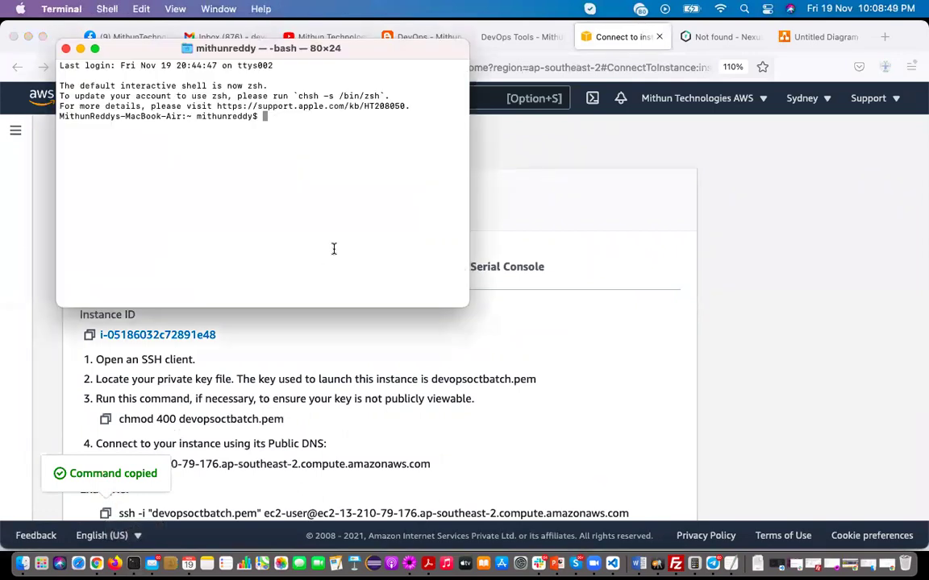
Move into ~/Desktop/EC2Pemfiles and list its key files
{"action": "key", "text": "super+plus"}
{"action": "key", "text": "super+plus"}
{"action": "key", "text": "super+plus"}
{"action": "key", "text": "super+plus"}
{"action": "type", "text": "cd "}
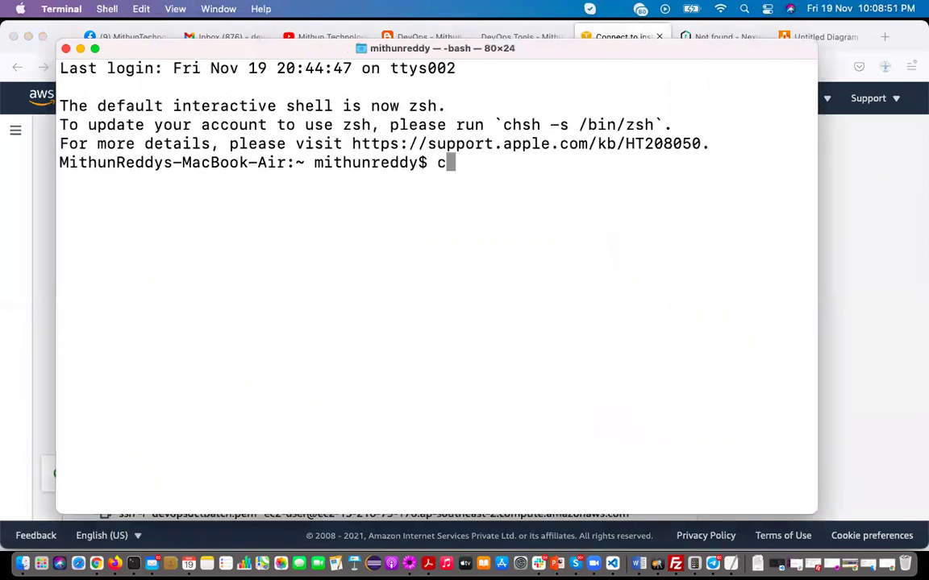
{"action": "type", "text": "~/D"}
{"action": "key", "text": "Tab"}
{"action": "type", "text": "EC"}
{"action": "key", "text": "Tab"}
{"action": "key", "text": "Return"}
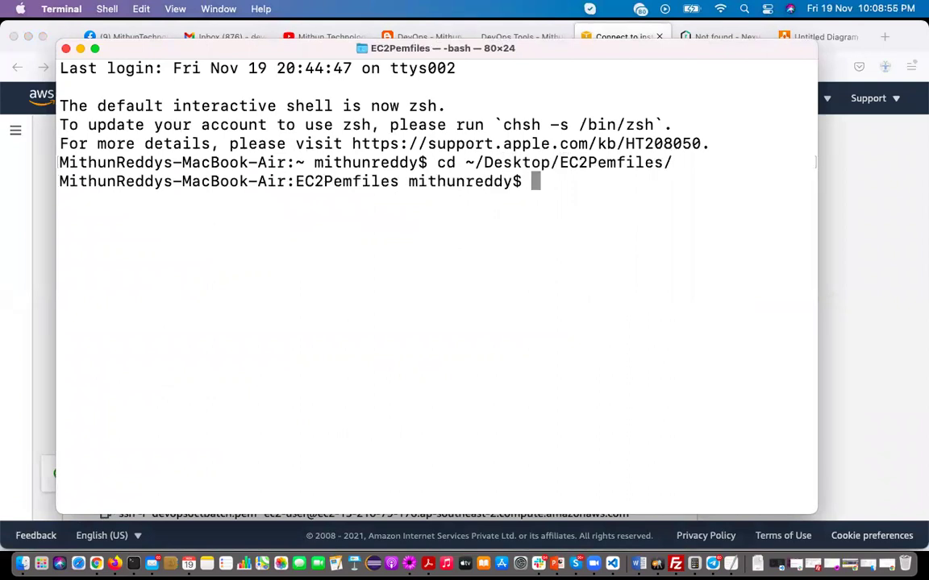
{"action": "type", "text": "ls"}
{"action": "key", "text": "Return"}
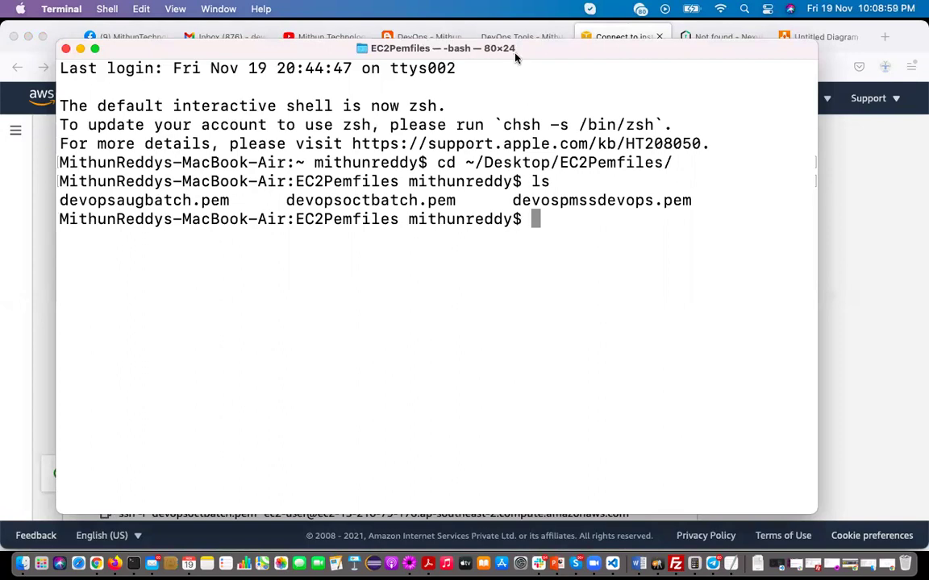
Run the copied ssh command with devopsoctbatch.pem and accept the host key with yes
{"action": "double_click", "coordinate": [463, 47]}
{"action": "key", "text": "super+v"}
{"action": "key", "text": "Return"}
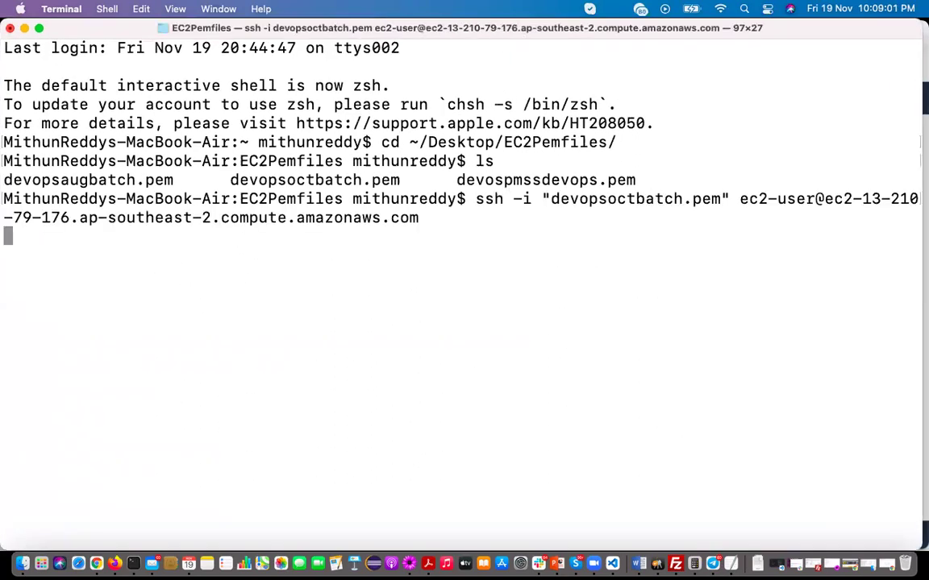
{"action": "type", "text": "yes"}
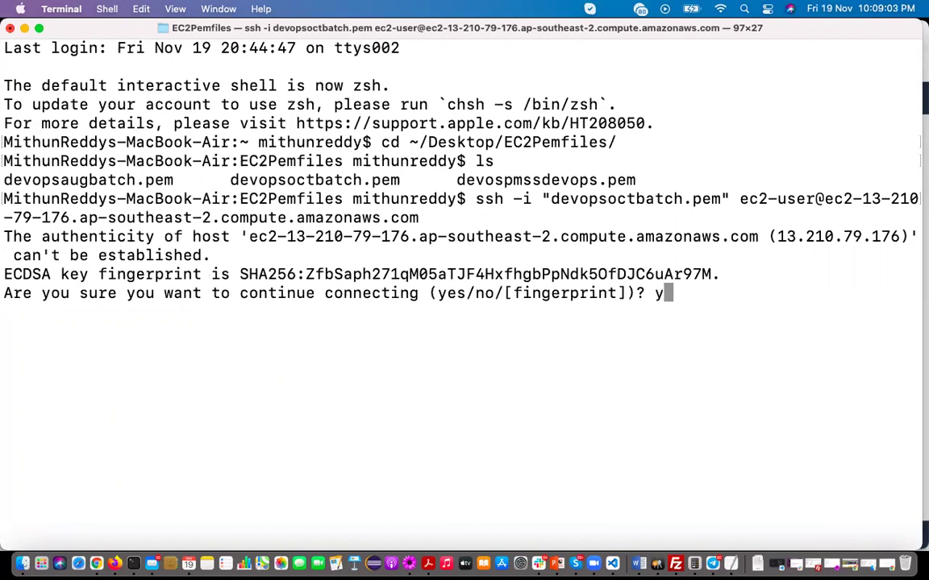
{"action": "key", "text": "Return"}
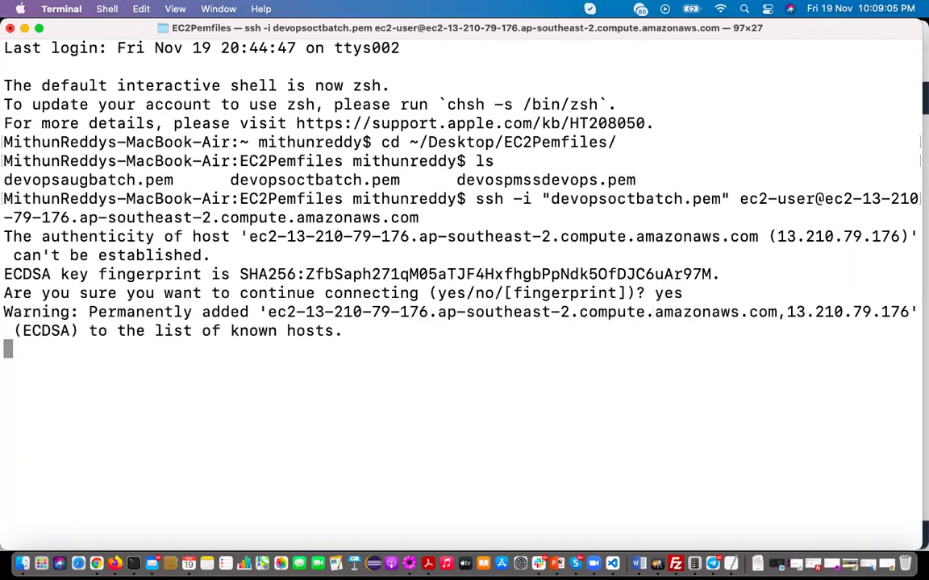
Check the server OS with uname, become root with sudo su -, and return to Firefox
{"action": "type", "text": "clear"}
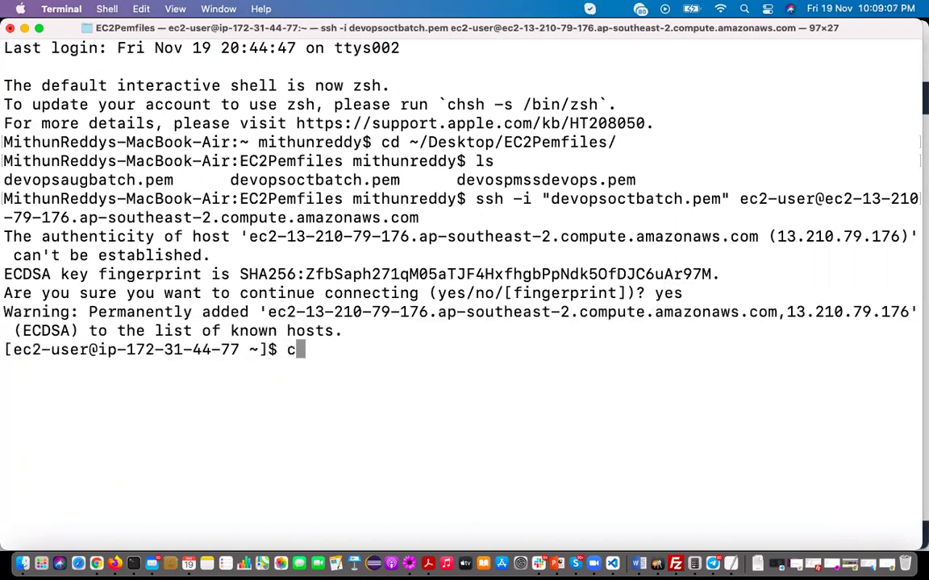
{"action": "key", "text": "Return"}
{"action": "type", "text": "uname"}
{"action": "key", "text": "Return"}
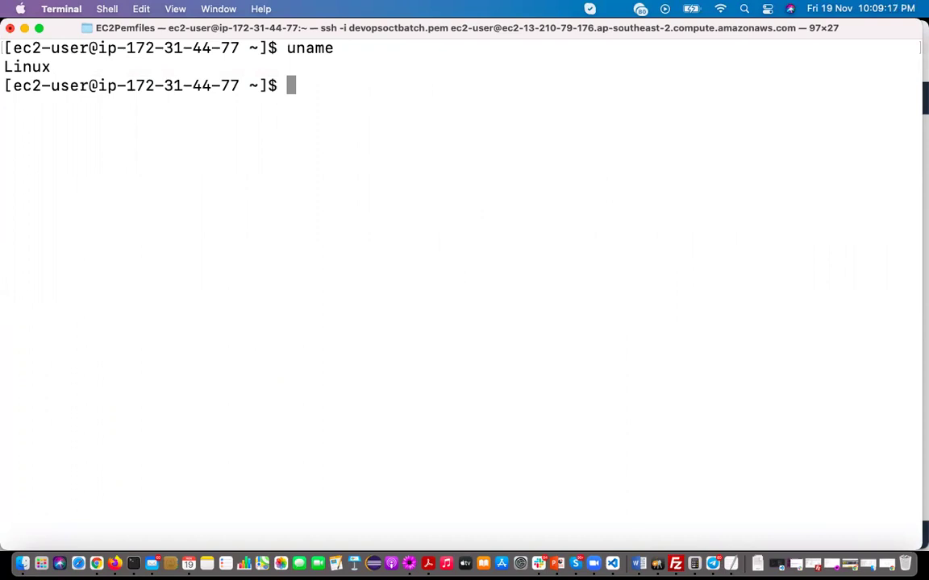
{"action": "type", "text": "sudo su -"}
{"action": "key", "text": "Return"}
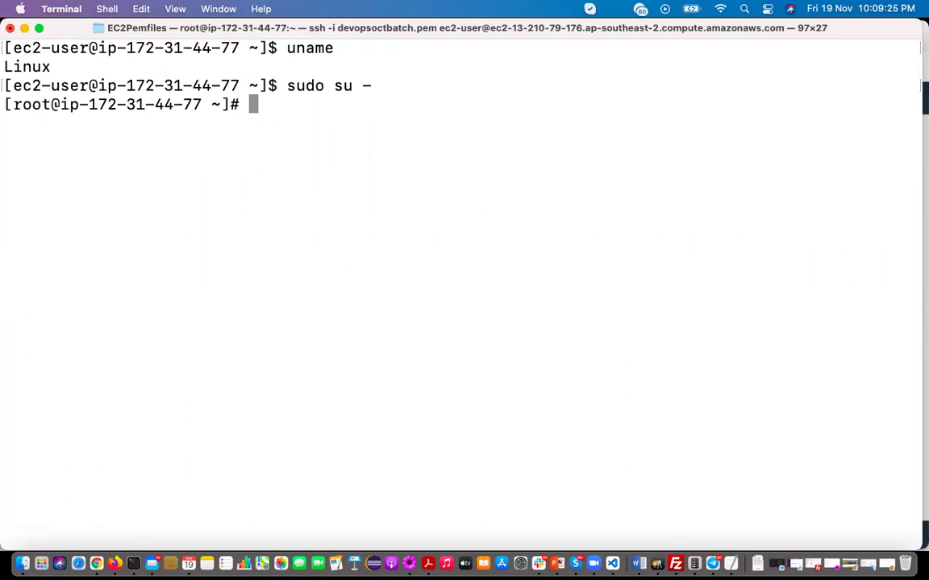
{"action": "key", "text": "super+Tab"}
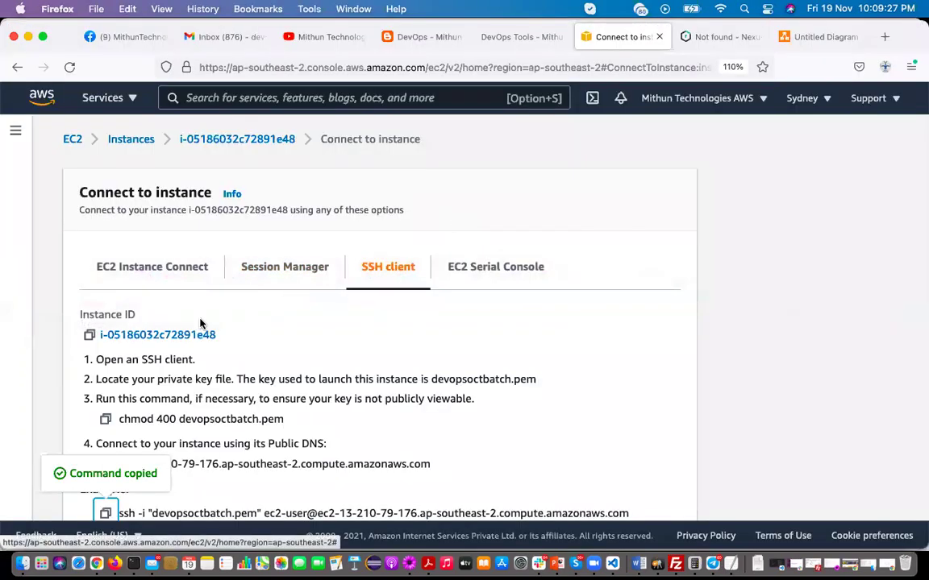
Paste the blog's Java commands into the root session: cd /opt, install wget, install the JDK rpm
{"action": "left_click", "coordinate": [405, 38]}
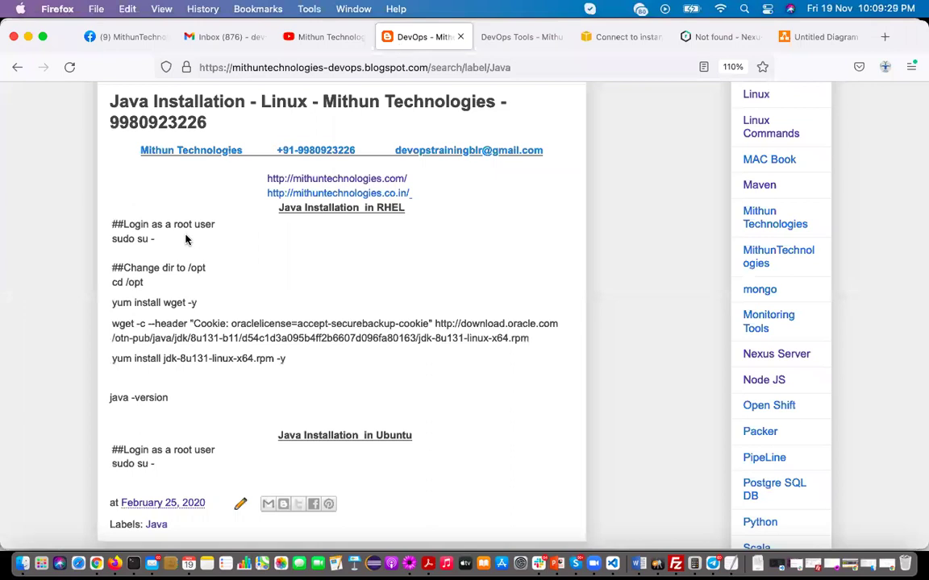
{"action": "left_click_drag", "start_coordinate": [111, 282], "coordinate": [184, 396]}
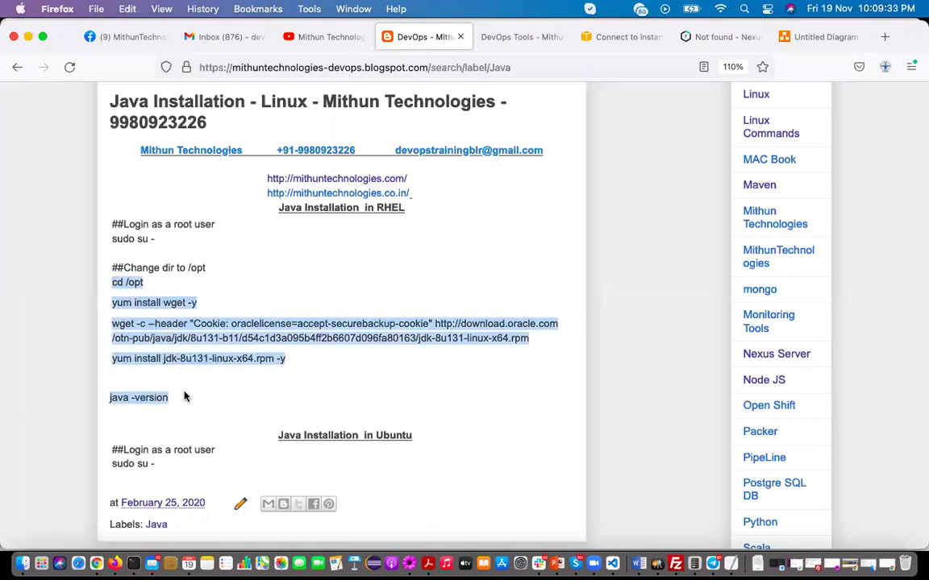
{"action": "key", "text": "super+Tab"}
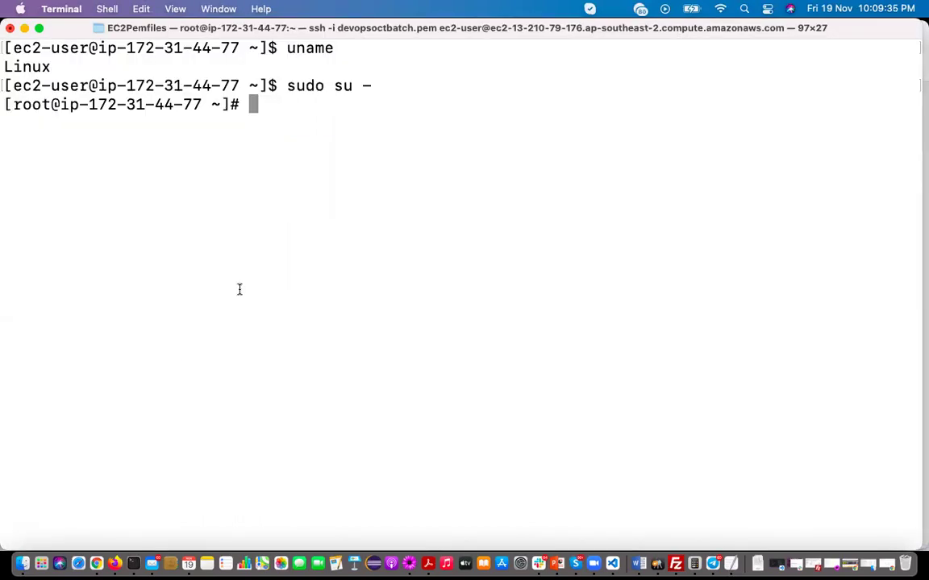
{"action": "key", "text": "super+v"}
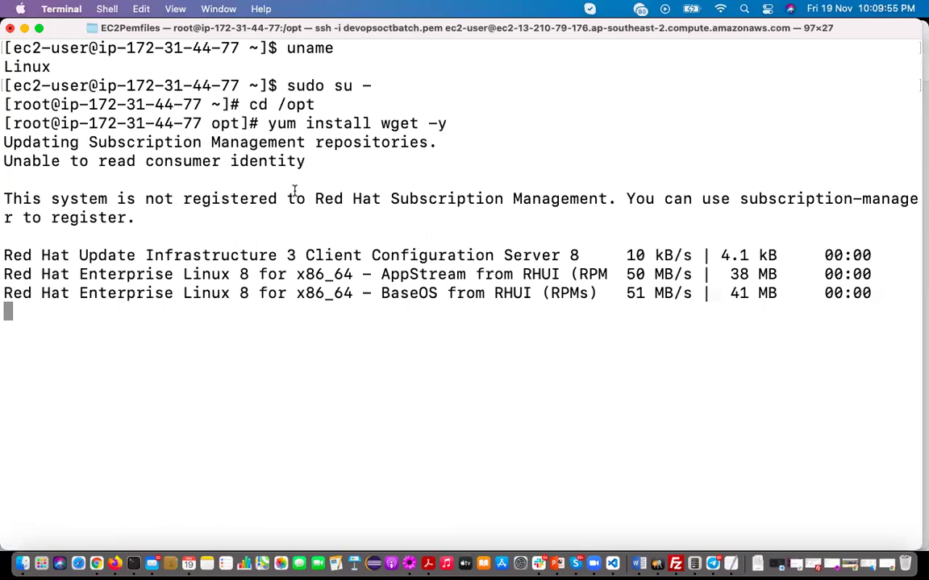
Copy java -version from the blog, run it to confirm 1.8.0_131, and clear the screen
{"action": "left_click", "coordinate": [114, 564]}
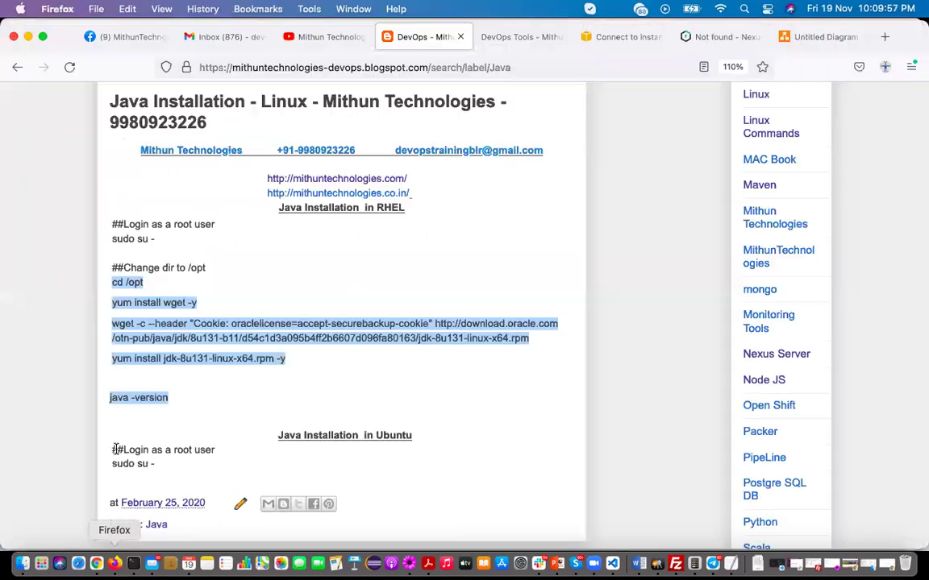
{"action": "left_click", "coordinate": [125, 304]}
{"action": "left_click_drag", "start_coordinate": [160, 303], "coordinate": [196, 305]}
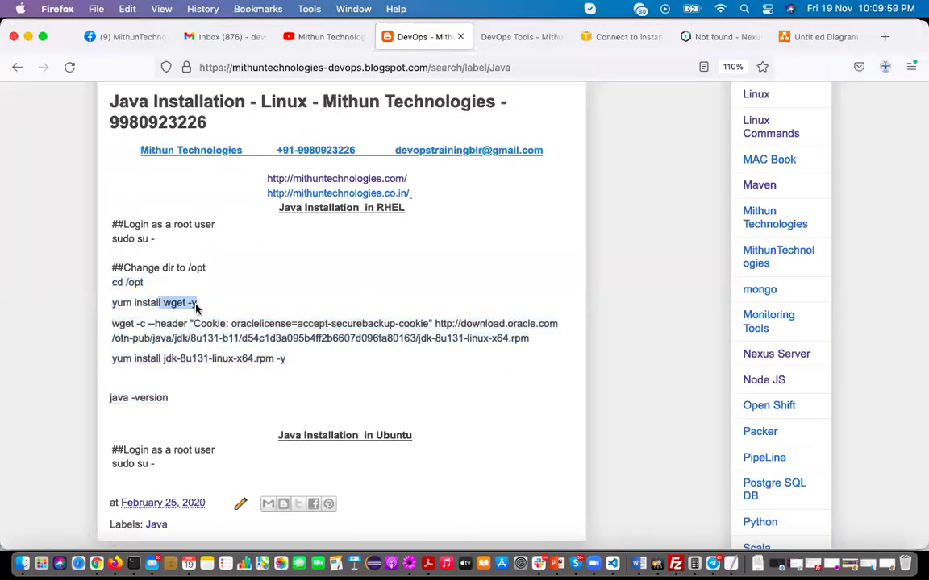
{"action": "left_click_drag", "start_coordinate": [112, 327], "coordinate": [525, 341]}
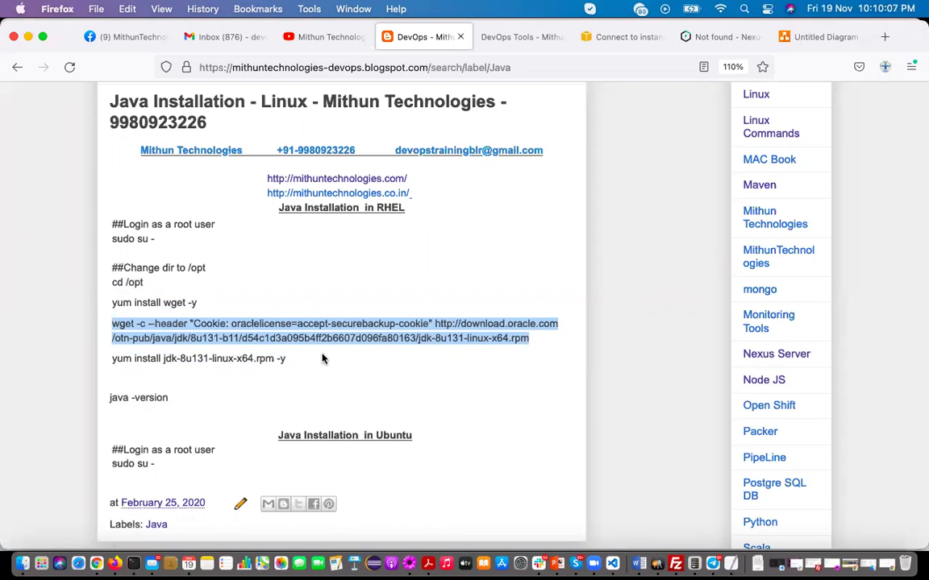
{"action": "left_click_drag", "start_coordinate": [115, 360], "coordinate": [236, 356]}
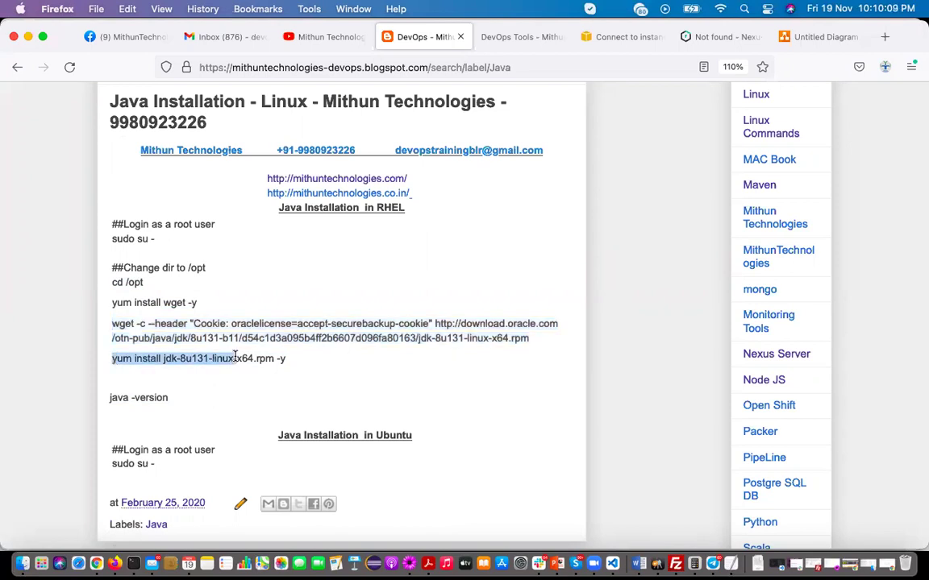
{"action": "left_click_drag", "start_coordinate": [168, 398], "coordinate": [111, 401]}
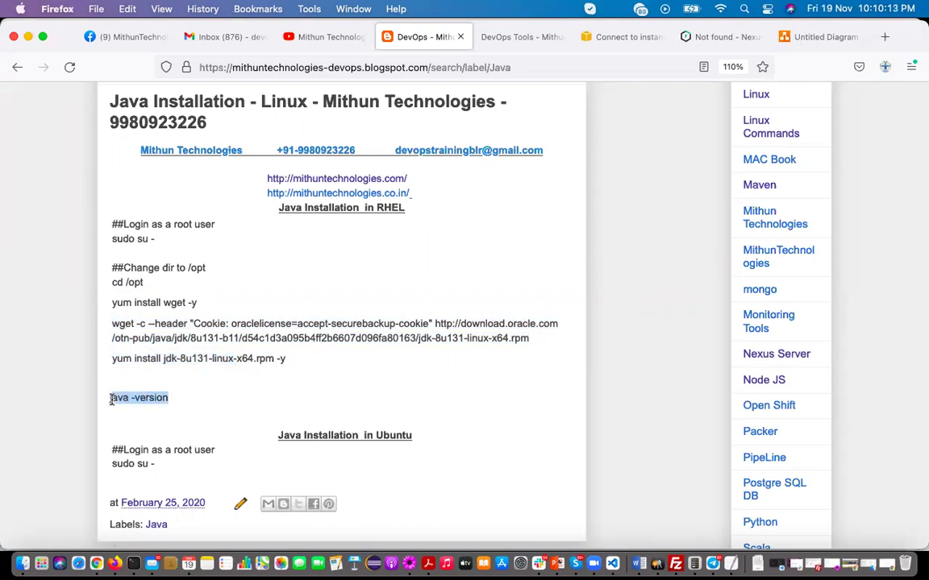
{"action": "left_click", "coordinate": [133, 564]}
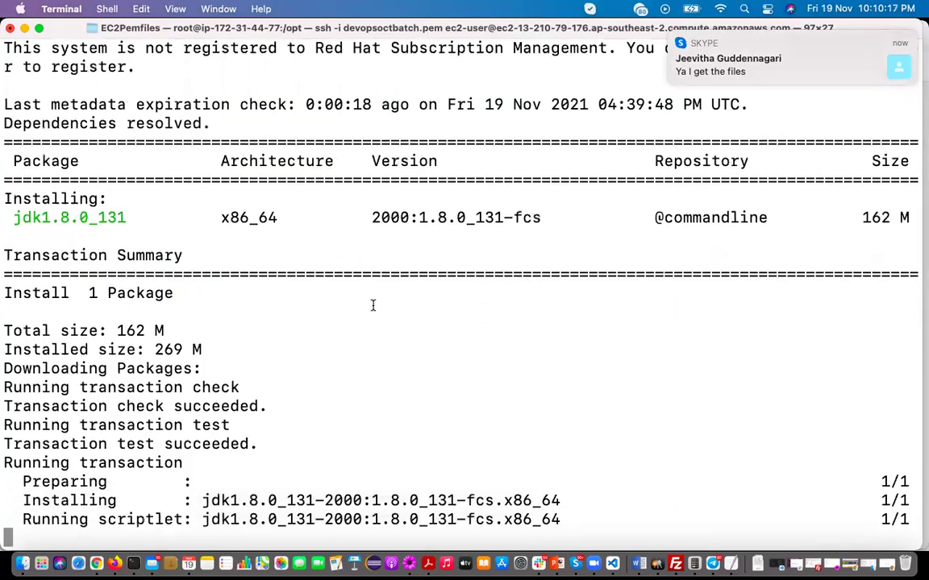
{"action": "key", "text": "Return"}
{"action": "key", "text": "super+v"}
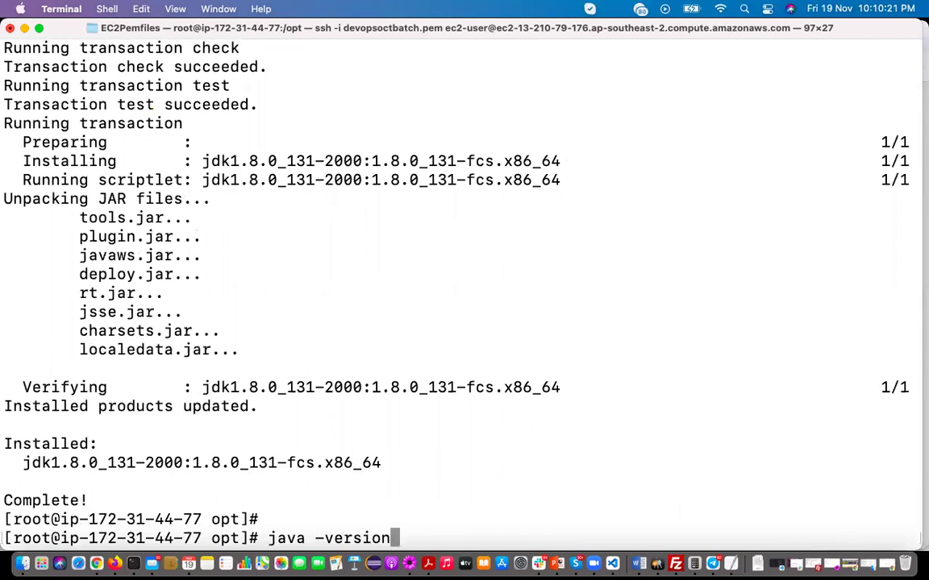
{"action": "key", "text": "Return"}
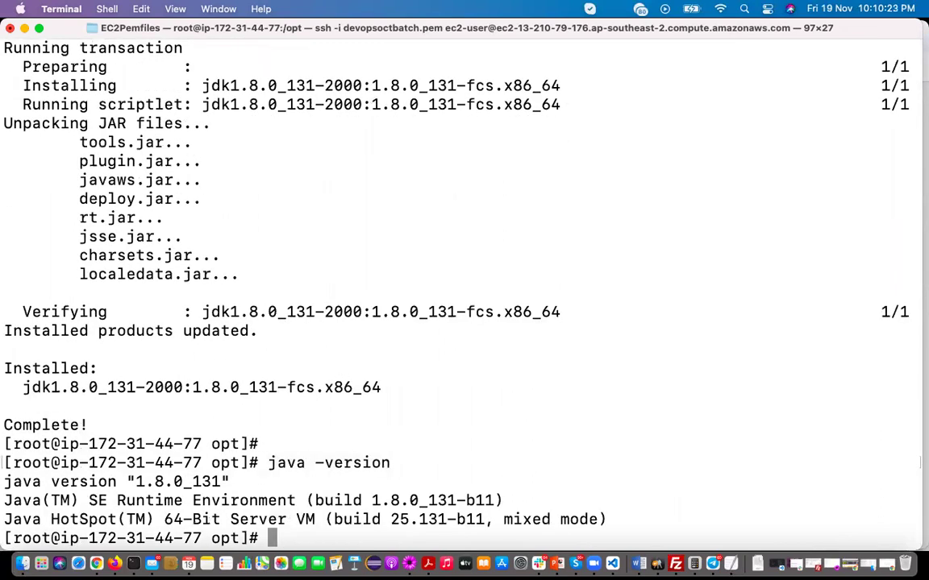
{"action": "type", "text": "clear"}
{"action": "key", "text": "Return"}
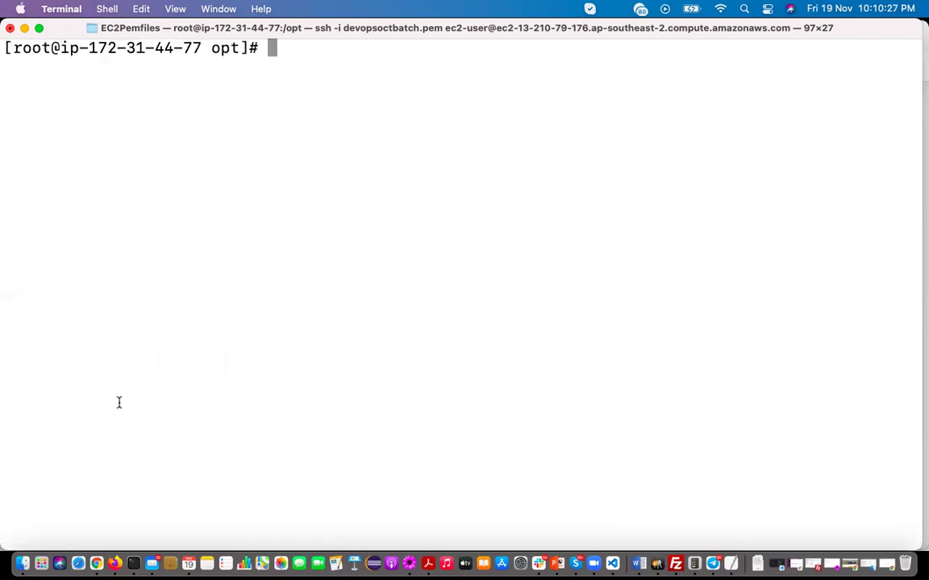
Open the blog's JBoss WildFly post and copy its wget download command line
{"action": "left_click", "coordinate": [115, 564]}
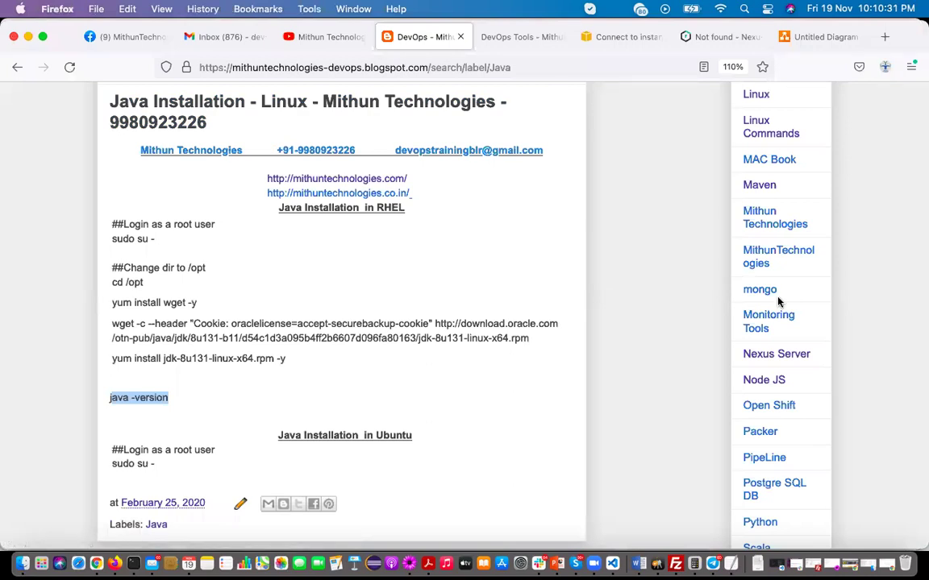
{"action": "scroll", "coordinate": [842, 330], "scroll_direction": "up", "scroll_amount": 5}
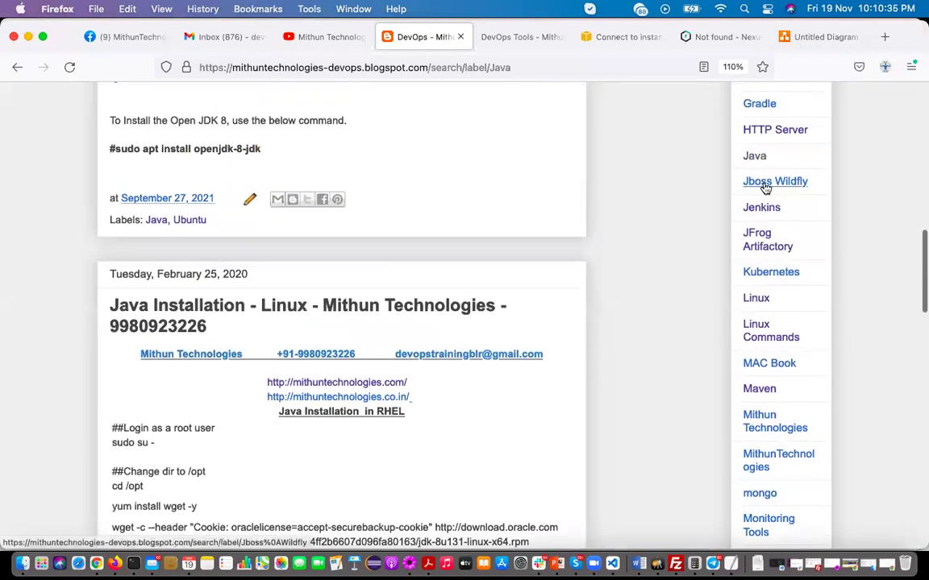
{"action": "left_click", "coordinate": [765, 184]}
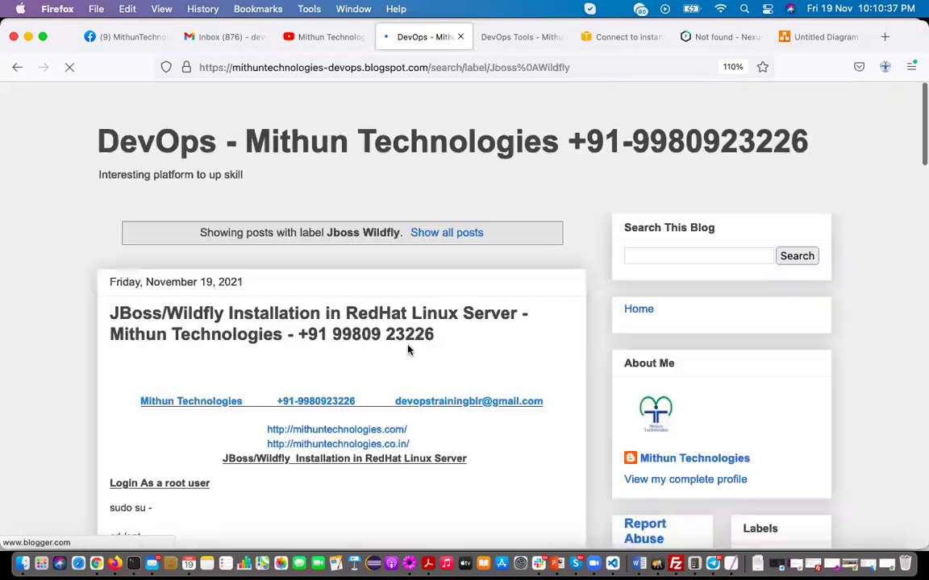
{"action": "scroll", "coordinate": [408, 349], "scroll_direction": "down", "scroll_amount": 5}
{"action": "scroll", "coordinate": [407, 349], "scroll_direction": "down", "scroll_amount": 2}
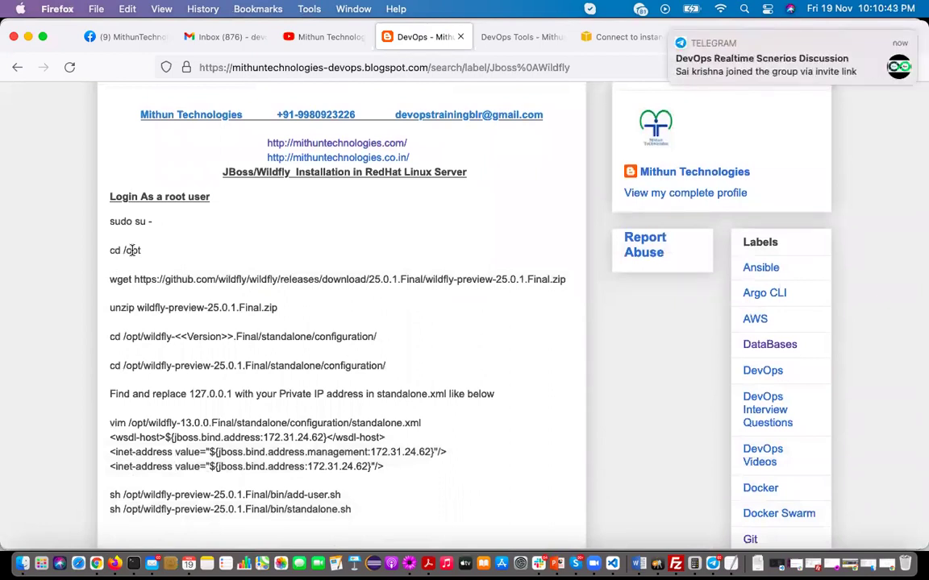
{"action": "left_click_drag", "start_coordinate": [111, 279], "coordinate": [566, 279]}
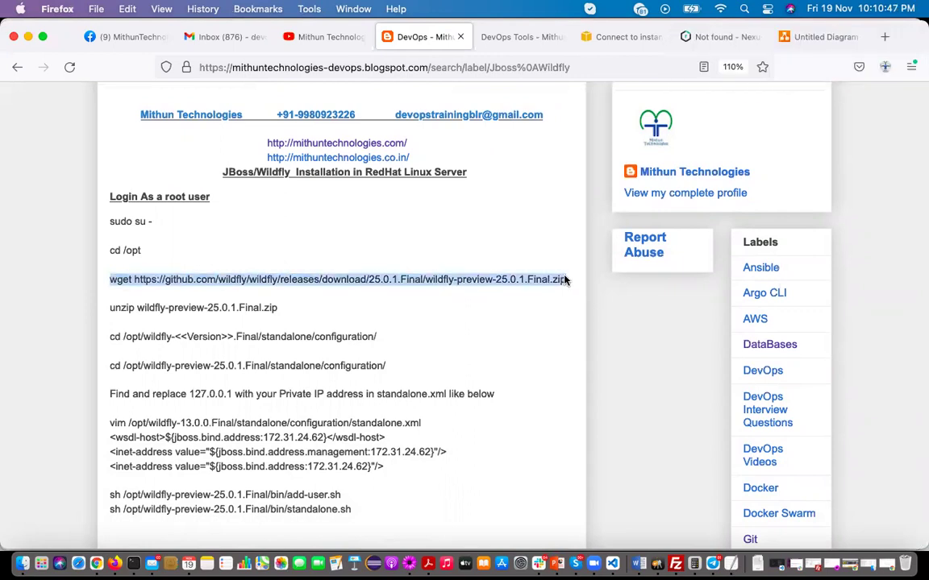
{"action": "key", "text": "super+c"}
From the DevOps Tools table, open the WildFly downloads page and copy the 25.0.1 ZIP link
{"action": "left_click", "coordinate": [507, 37]}
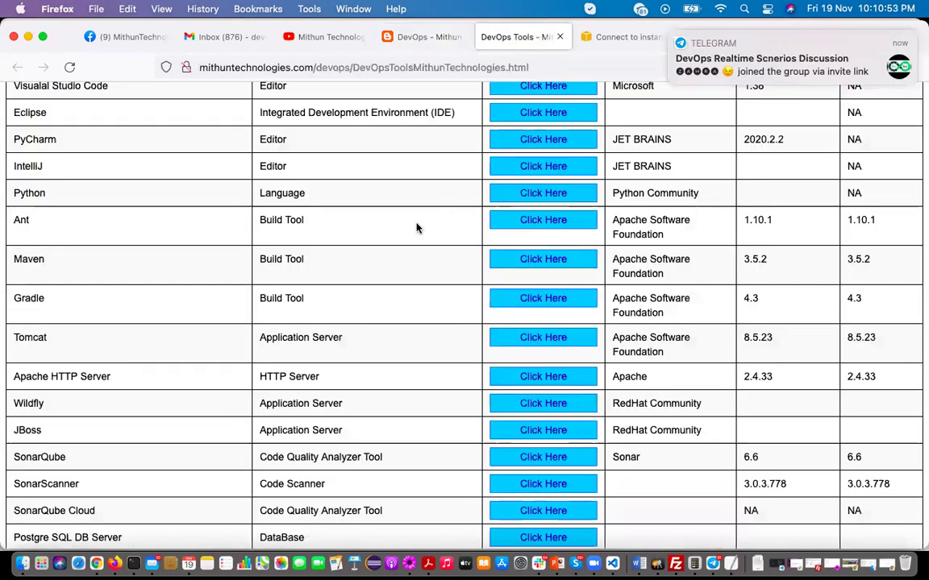
{"action": "scroll", "coordinate": [294, 373], "scroll_direction": "down", "scroll_amount": 2}
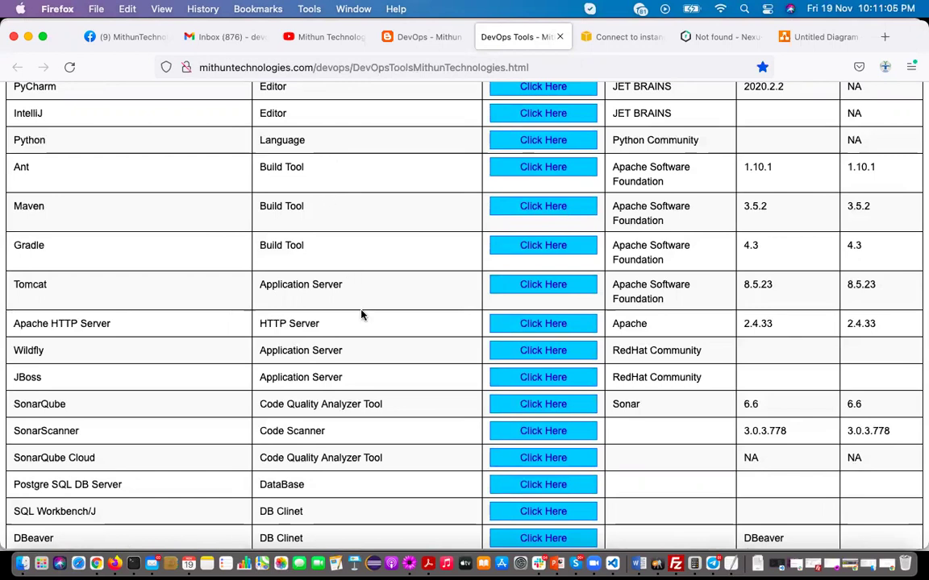
{"action": "left_click_drag", "start_coordinate": [15, 352], "coordinate": [343, 354]}
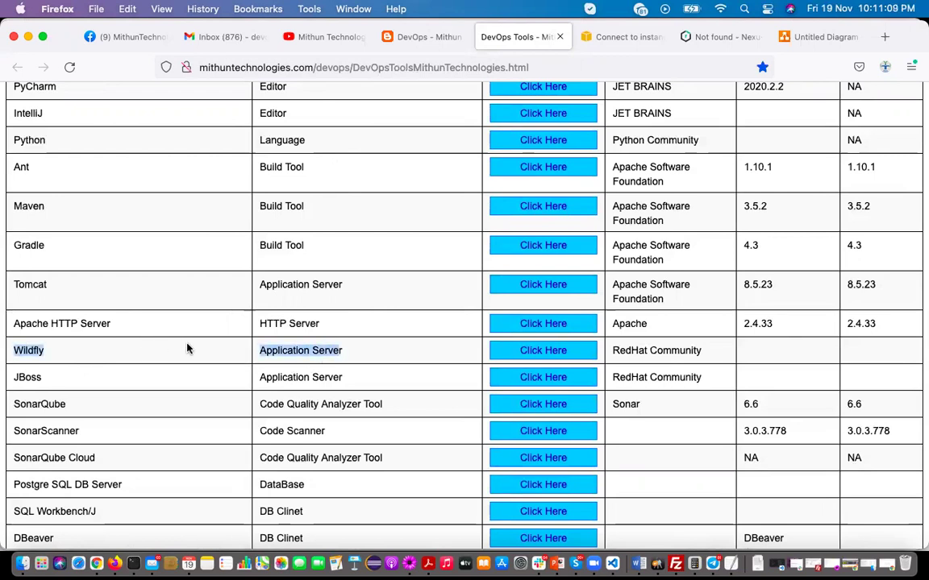
{"action": "left_click", "coordinate": [540, 354]}
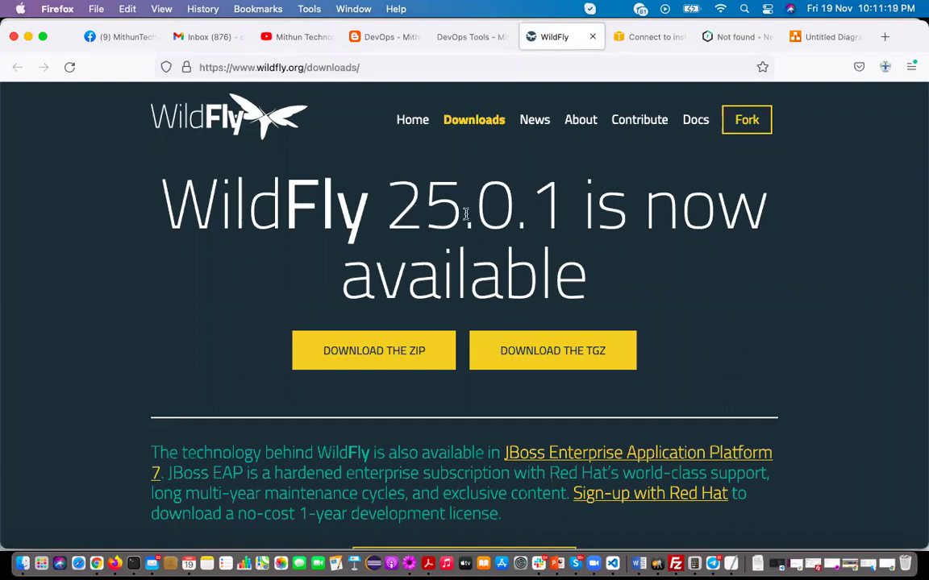
{"action": "scroll", "coordinate": [452, 206], "scroll_direction": "down", "scroll_amount": 4}
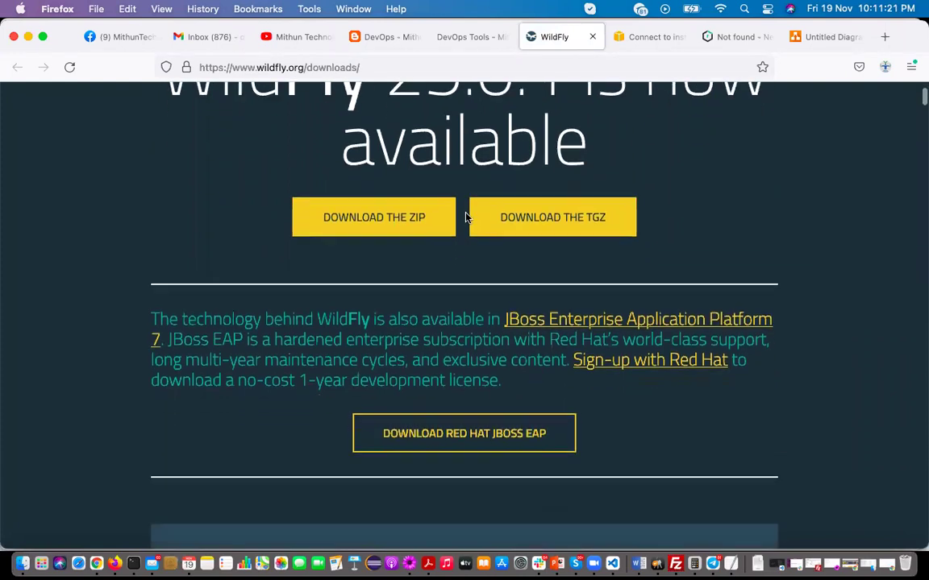
{"action": "left_click", "coordinate": [407, 233]}
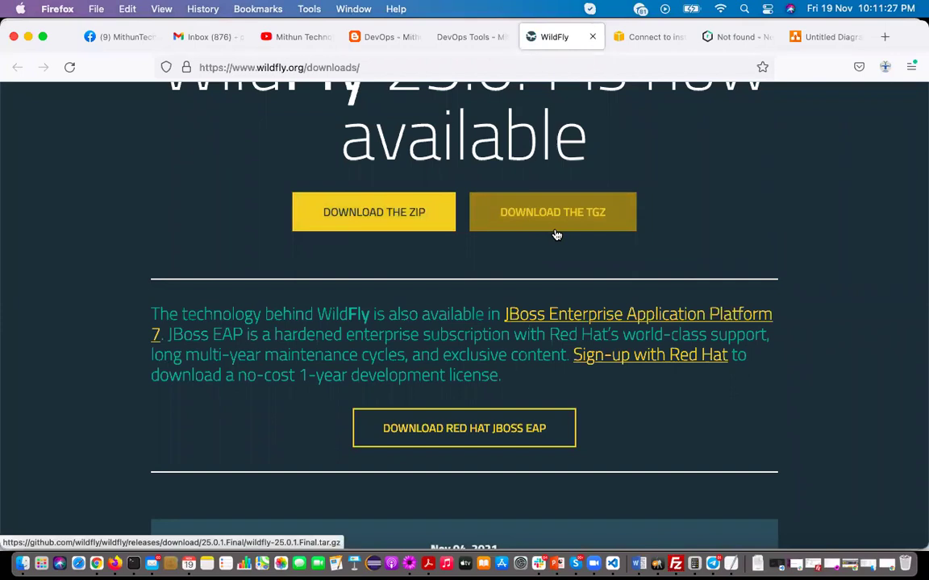
{"action": "right_click", "coordinate": [373, 213]}
{"action": "left_click", "coordinate": [417, 321]}
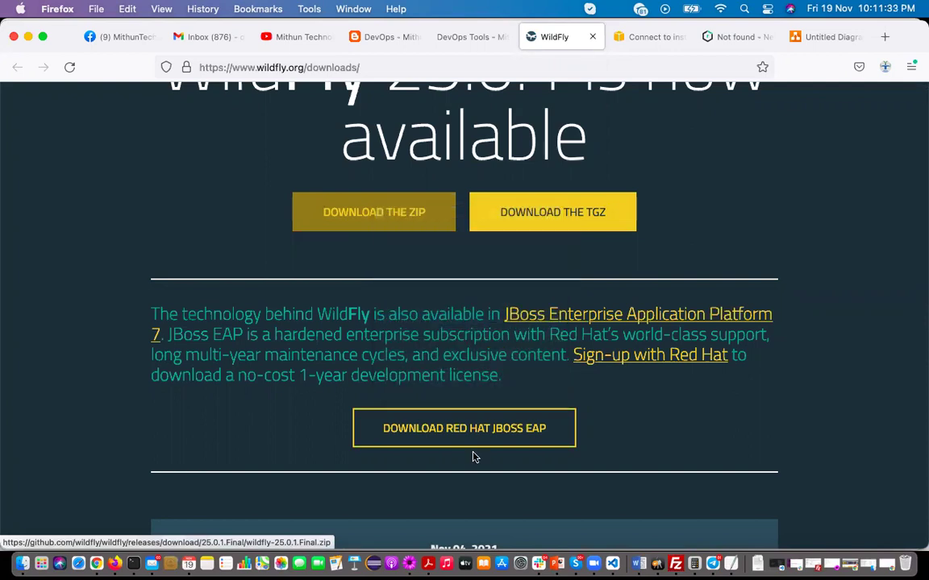
Add a 'wget <ZIP link>' line to the Wildfly Installation in Linux.txt notes
{"action": "left_click", "coordinate": [410, 564]}
{"action": "type", "text": "wget"}
{"action": "key", "text": "super+v"}
{"action": "key", "text": "Return"}
{"action": "key", "text": "Return"}
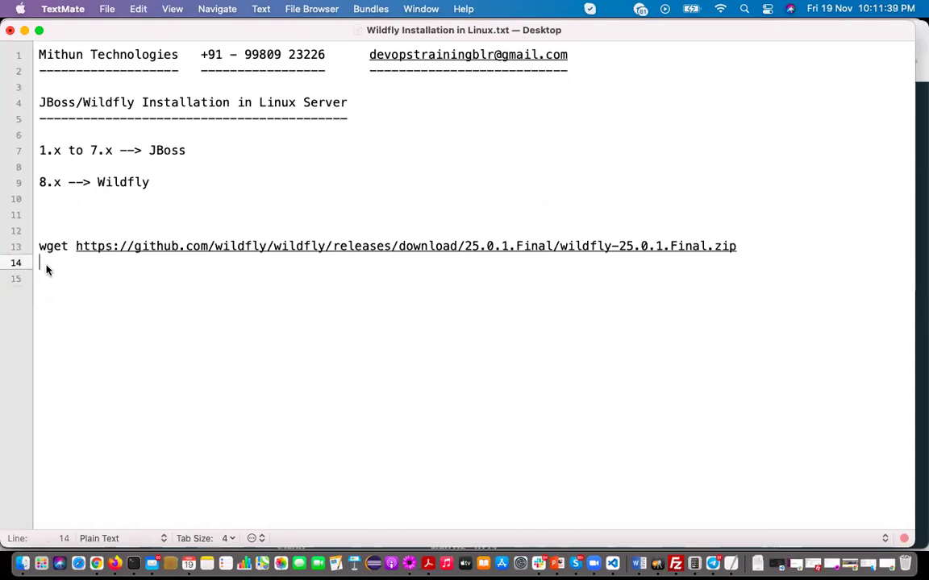
Copy wget line 13 and run it in /opt on the server to download wildfly-25.0.1.Final.zip
{"action": "left_click_drag", "start_coordinate": [46, 266], "coordinate": [40, 251]}
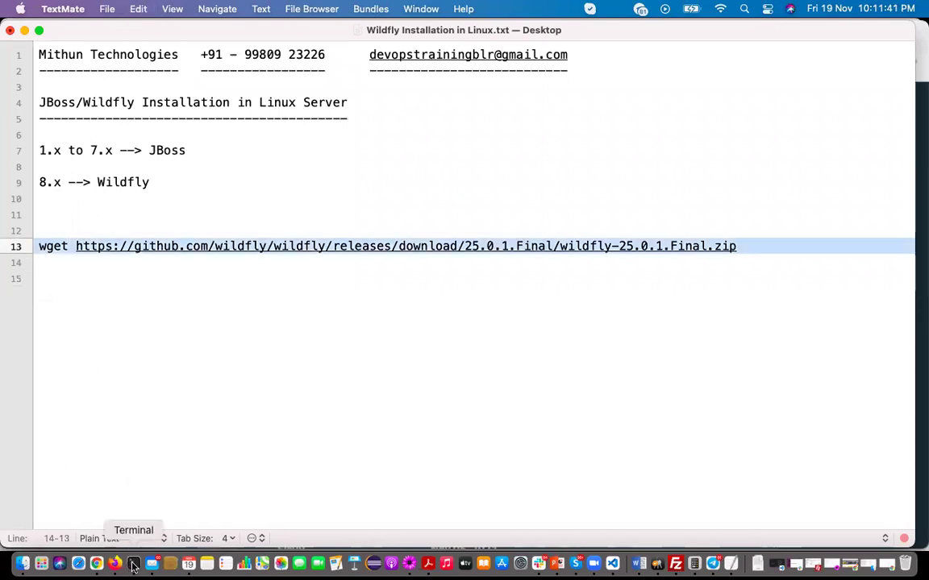
{"action": "left_click", "coordinate": [134, 563]}
{"action": "type", "text": "pwd"}
{"action": "key", "text": "Return"}
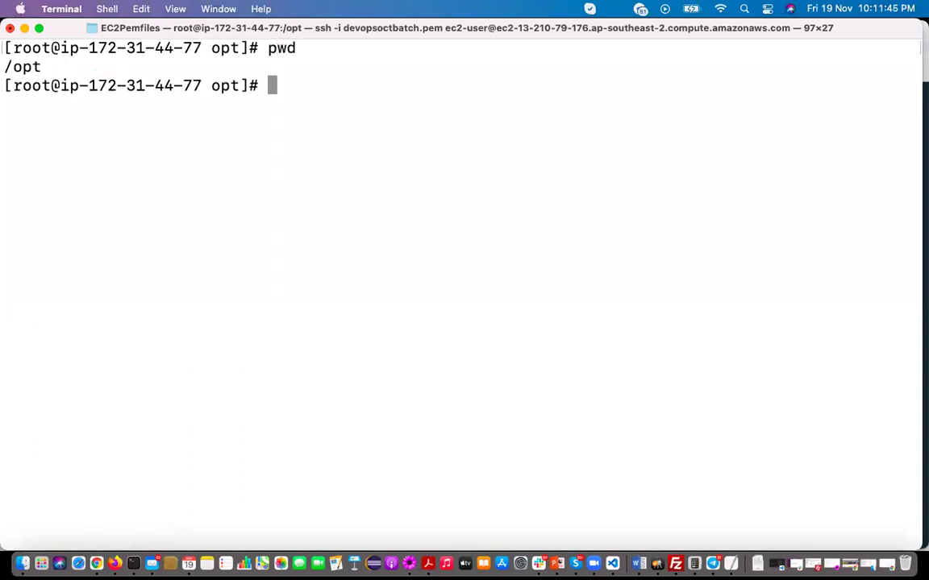
{"action": "key", "text": "super+v"}
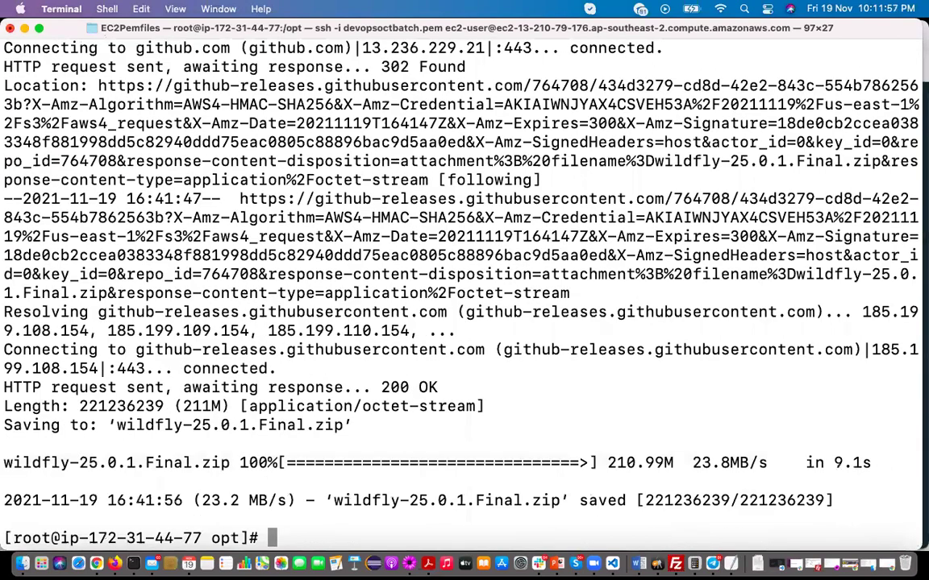
{"action": "type", "text": "clear"}
{"action": "key", "text": "Return"}
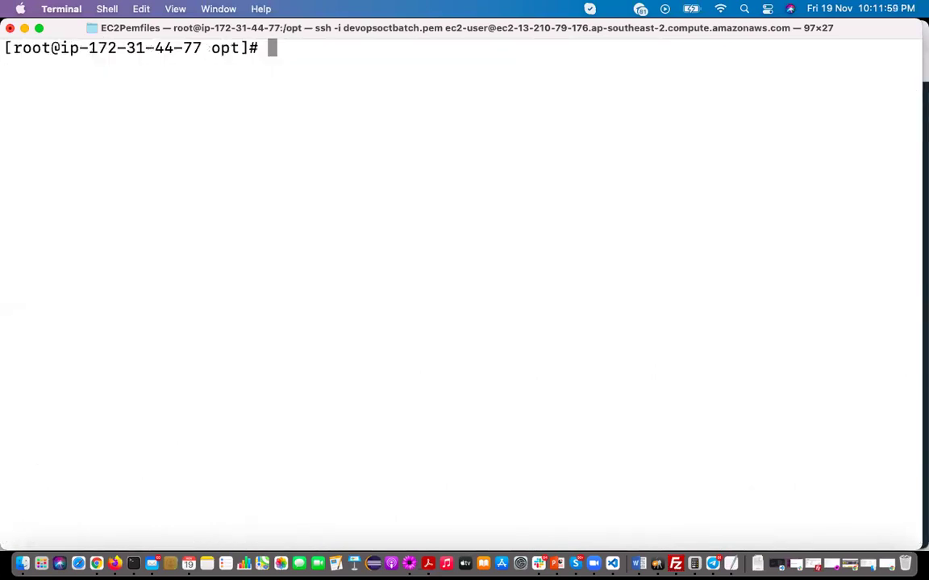
List /opt and try unzipping the WildFly 25.0.1.Final zip, which fails without unzip
{"action": "type", "text": "ls"}
{"action": "key", "text": "Return"}
{"action": "left_click_drag", "start_coordinate": [238, 67], "coordinate": [466, 71]}
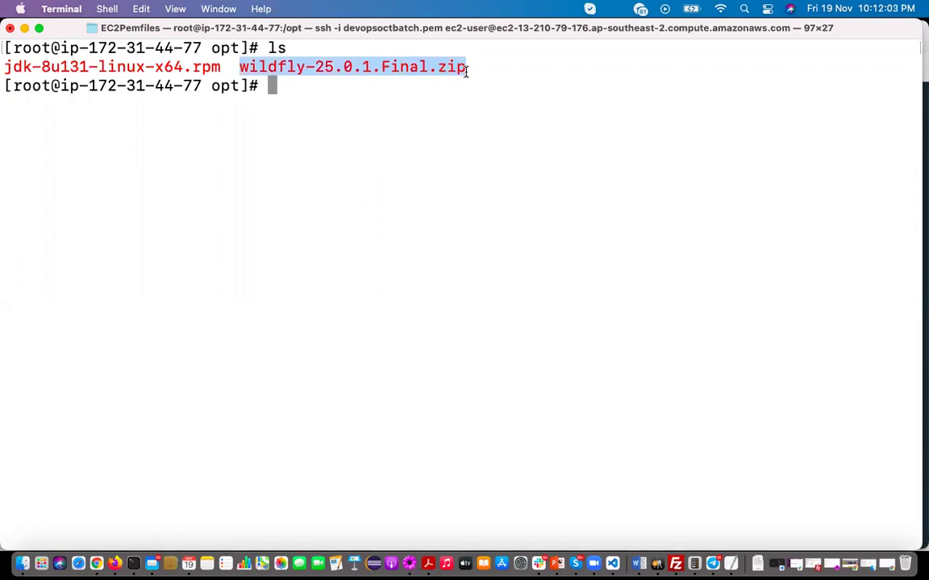
{"action": "left_click", "coordinate": [364, 95]}
{"action": "type", "text": "u"}
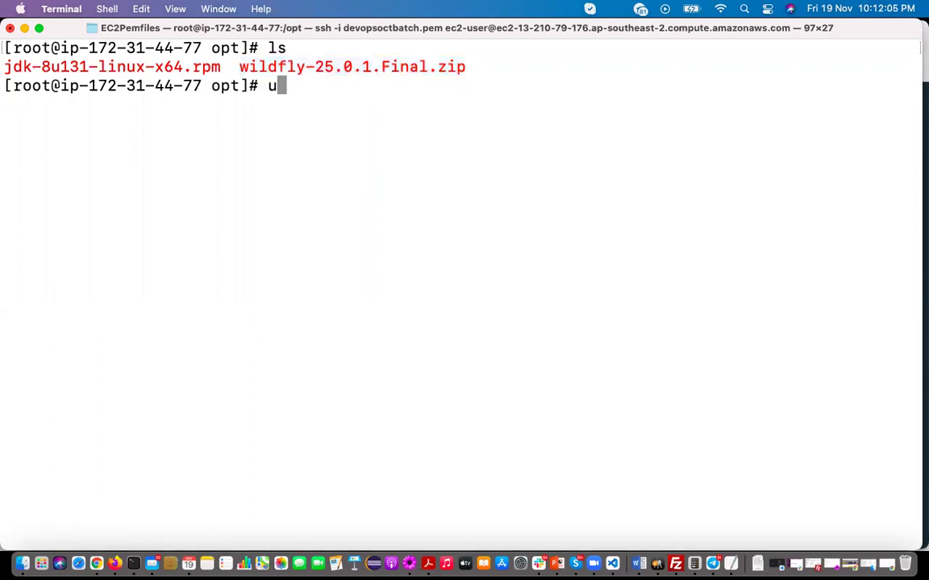
{"action": "type", "text": "nzip wil"}
{"action": "key", "text": "Tab"}
{"action": "key", "text": "Return"}
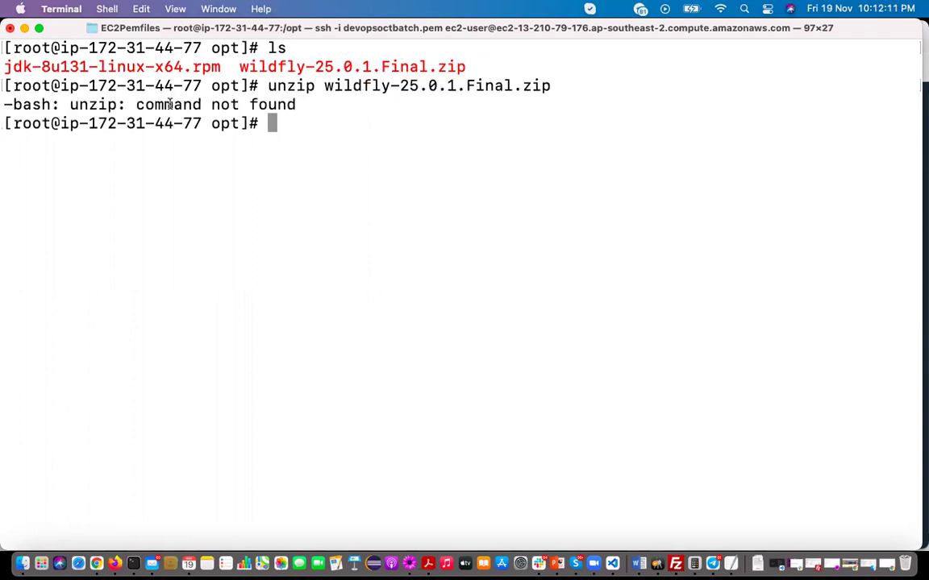
Install the unzip package with 'yum install unzip -y' and clear the screen
{"action": "type", "text": "yuum"}
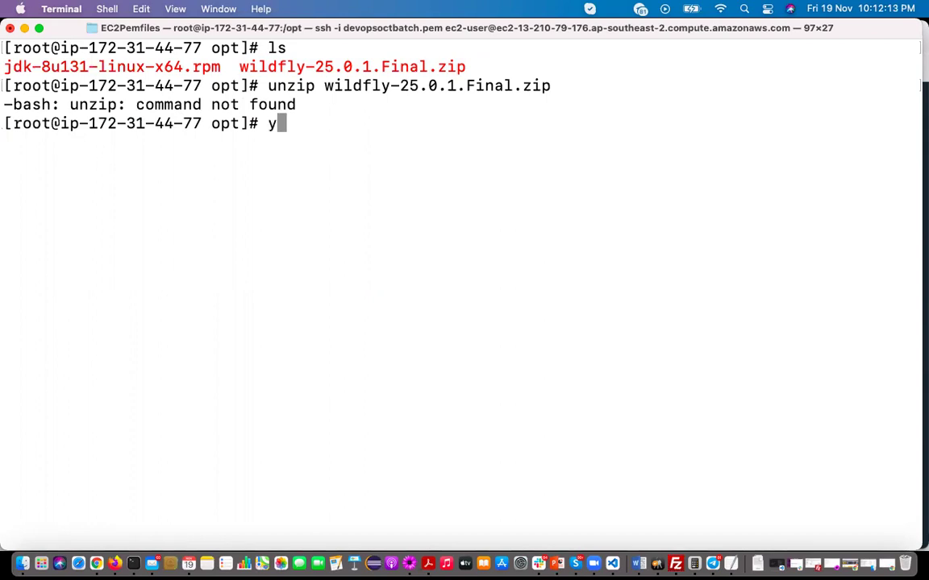
{"action": "key", "text": "BackSpace"}
{"action": "key", "text": "BackSpace"}
{"action": "key", "text": "BackSpace"}
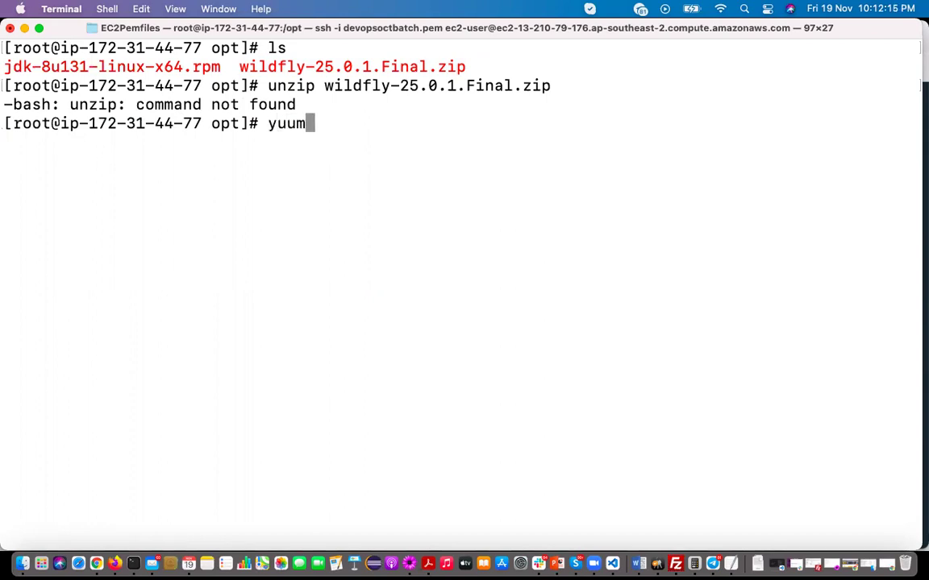
{"action": "type", "text": "m "}
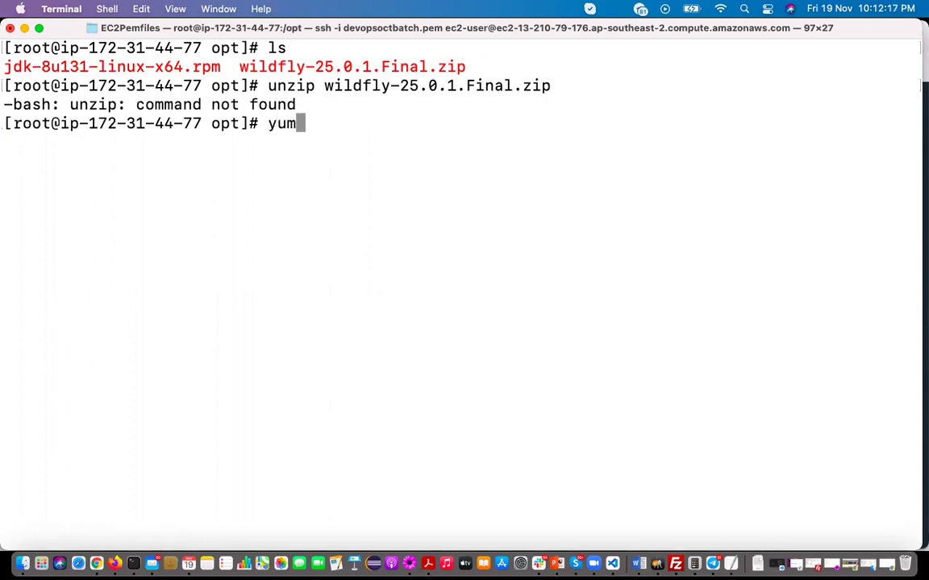
{"action": "type", "text": "un"}
{"action": "key", "text": "BackSpace"}
{"action": "key", "text": "BackSpace"}
{"action": "type", "text": "install y"}
{"action": "type", "text": "u"}
{"action": "key", "text": "BackSpace"}
{"action": "key", "text": "BackSpace"}
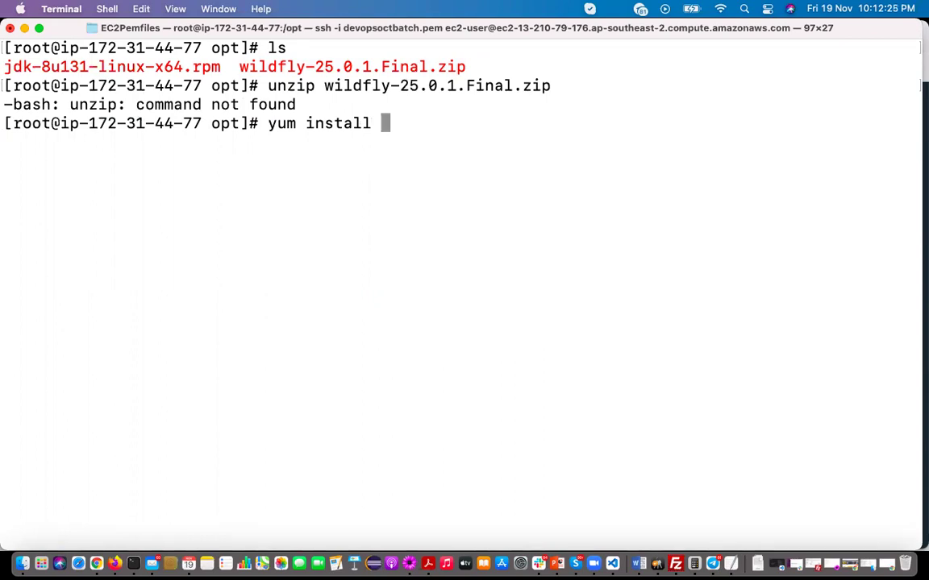
{"action": "type", "text": "unzip -y"}
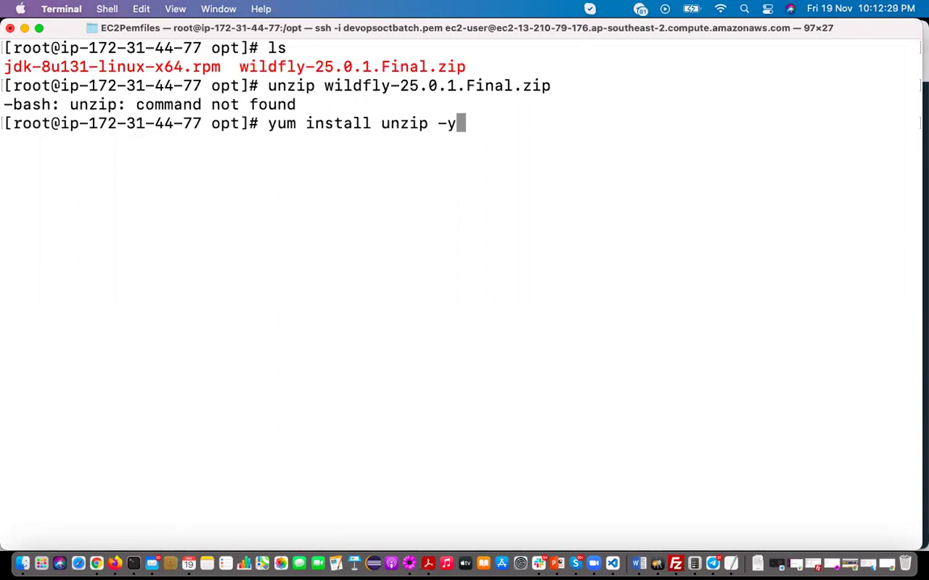
{"action": "key", "text": "Return"}
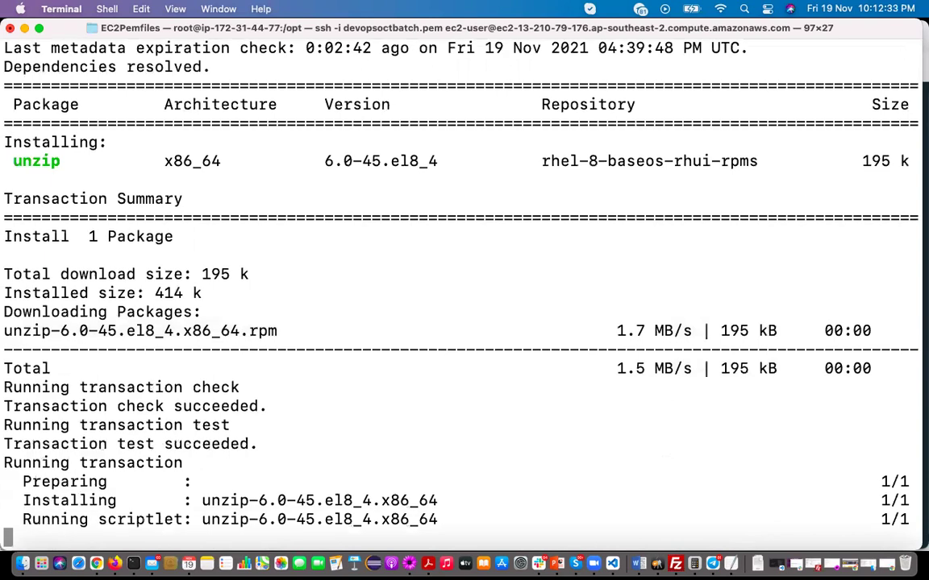
{"action": "type", "text": "clear"}
{"action": "key", "text": "Return"}
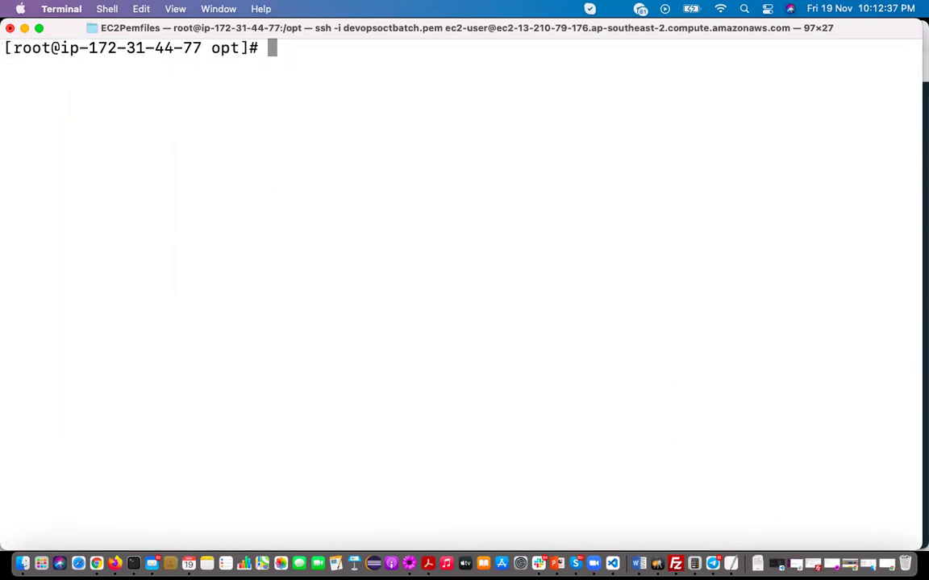
Extract the WildFly zip archive in /opt and clear the screen
{"action": "type", "text": "unzi"}
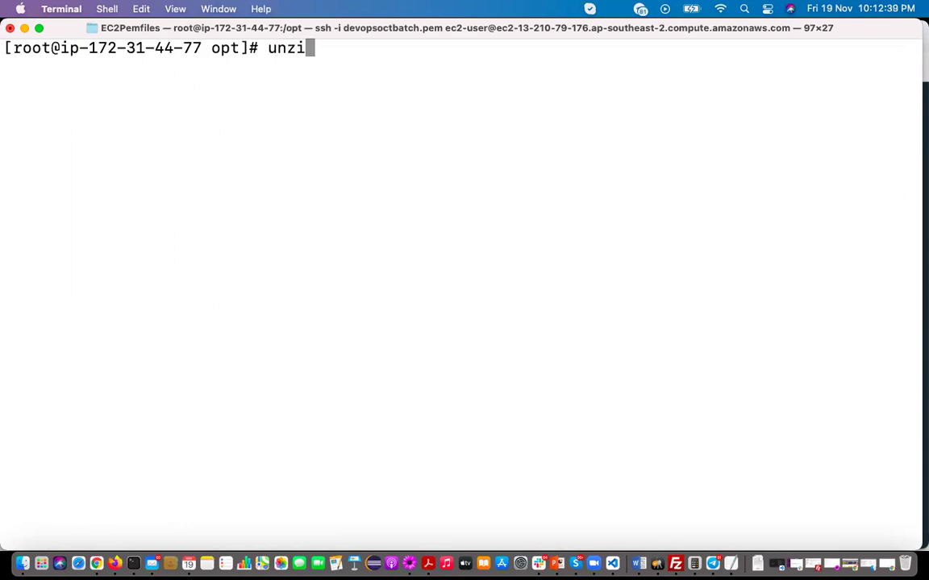
{"action": "type", "text": "p w"}
{"action": "key", "text": "Tab"}
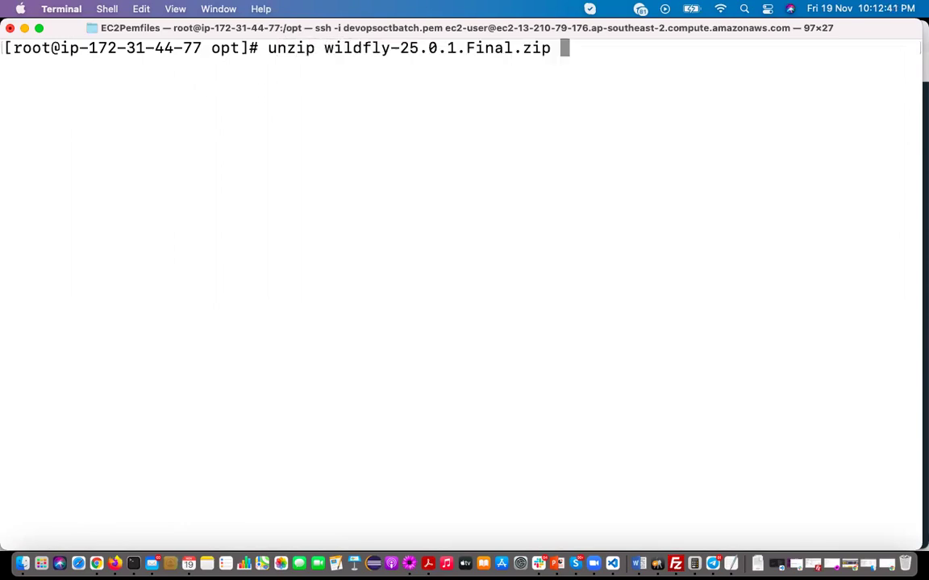
{"action": "key", "text": "Return"}
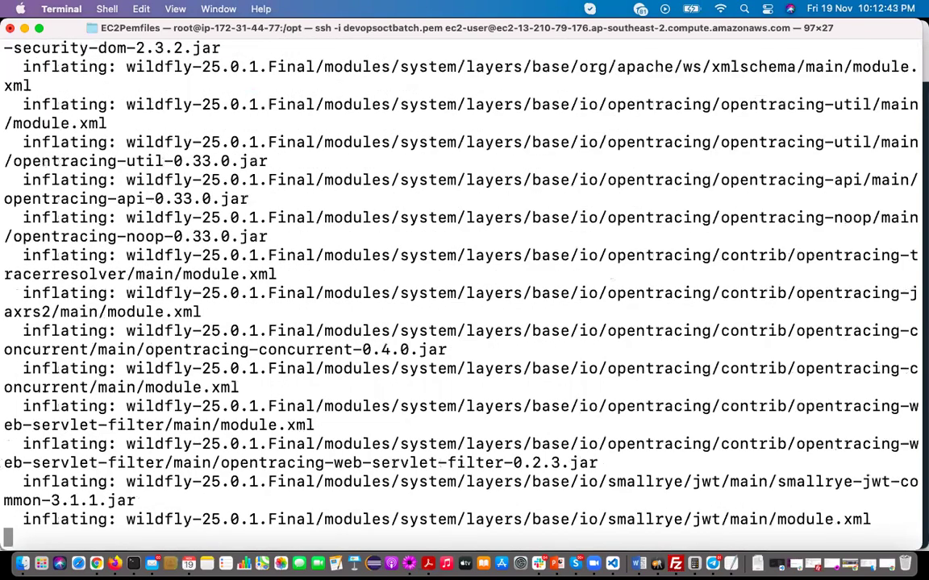
{"action": "type", "text": "clear"}
{"action": "key", "text": "Return"}
List /opt, enter wildfly-25.0.1.Final and list its bin, domain, modules and standalone folders
{"action": "type", "text": "ls"}
{"action": "key", "text": "Return"}
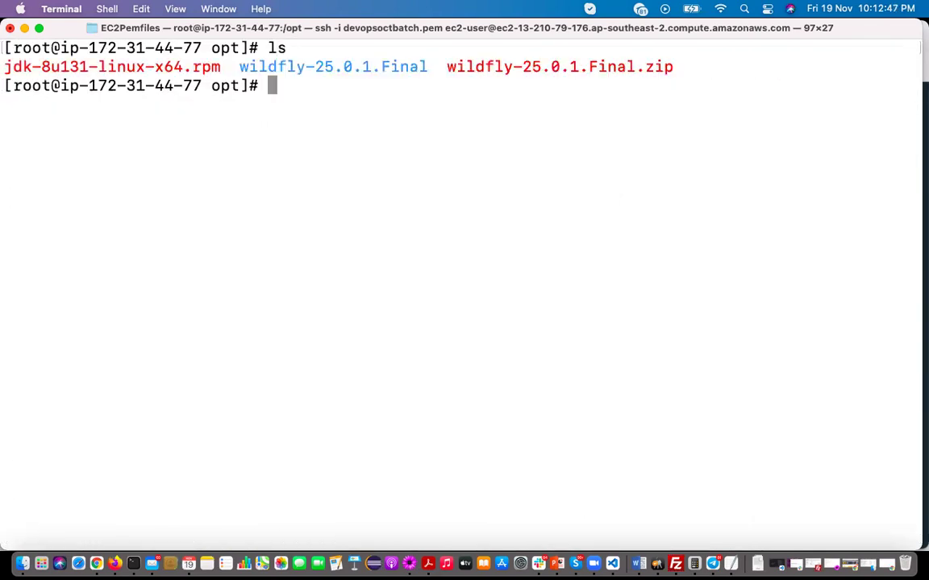
{"action": "type", "text": "cd w"}
{"action": "key", "text": "Tab"}
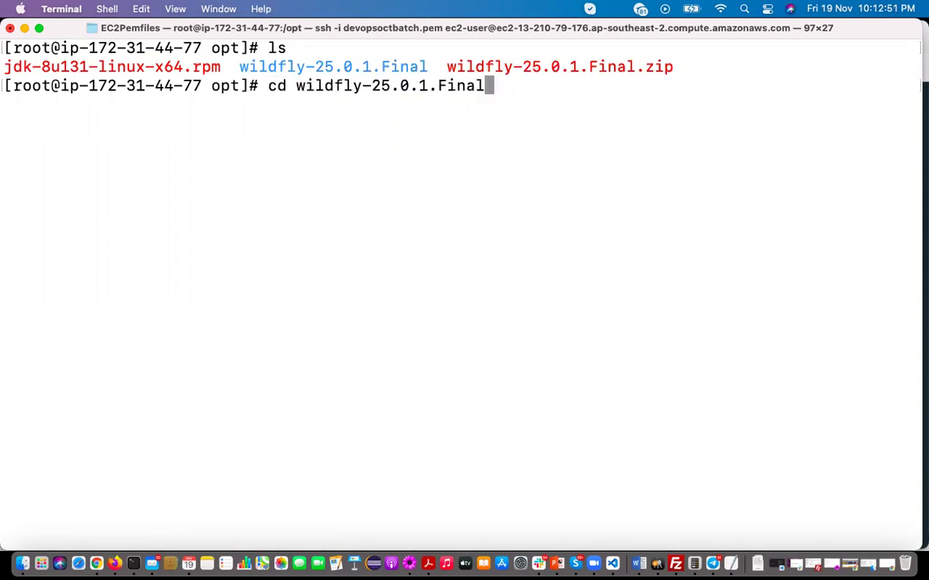
{"action": "key", "text": "Return"}
{"action": "type", "text": "ls"}
{"action": "key", "text": "Return"}
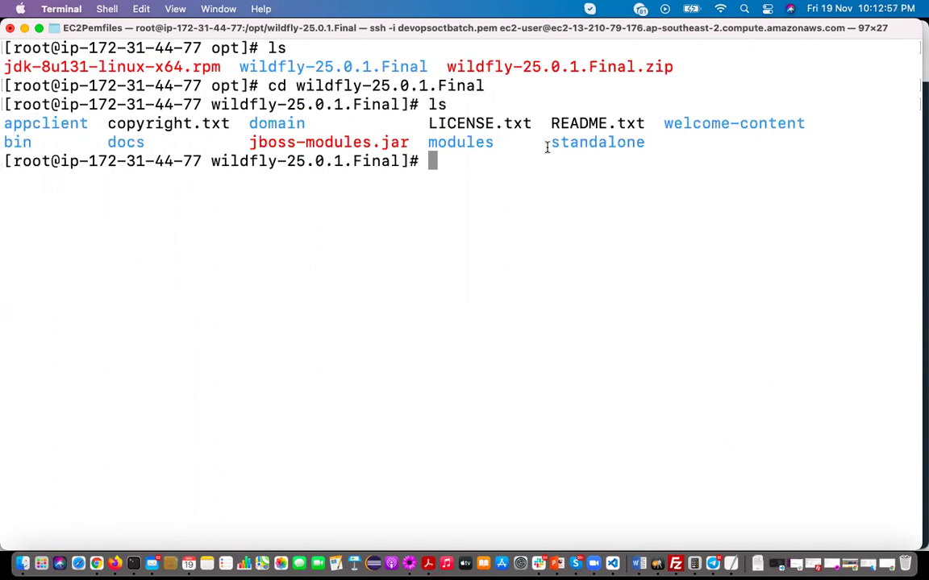
{"action": "double_click", "coordinate": [622, 145]}
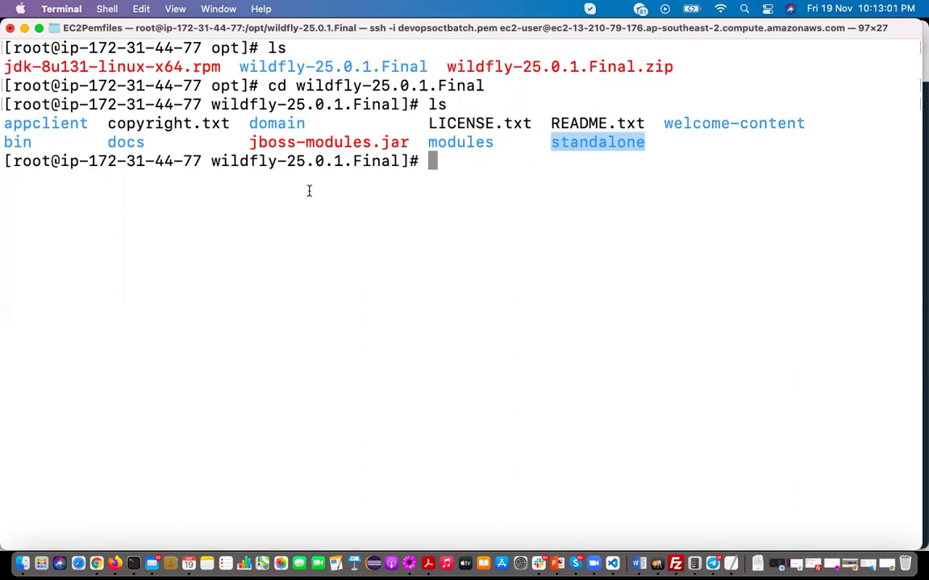
Go back up to /opt, confirm the path with pwd and list its contents
{"action": "type", "text": "cd .."}
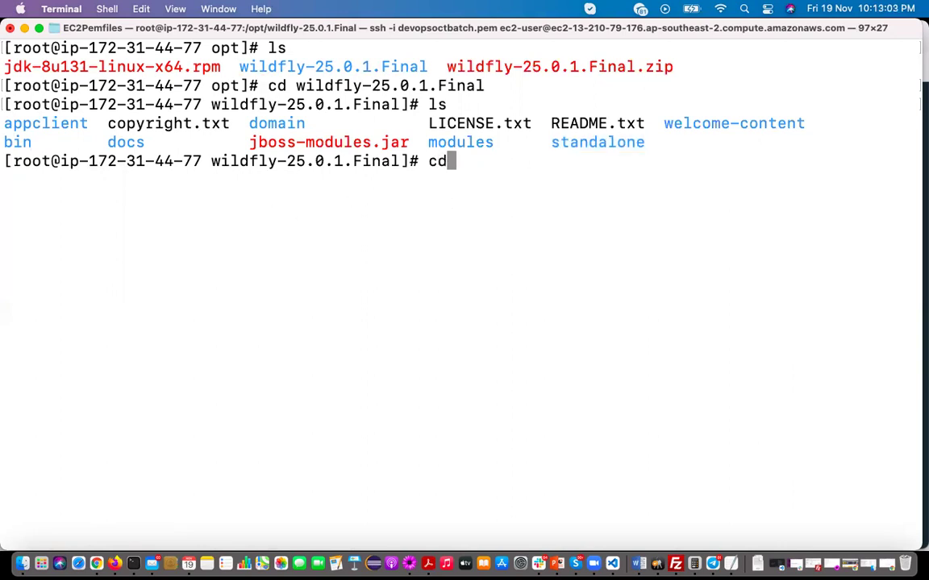
{"action": "key", "text": "Return"}
{"action": "type", "text": "pwd"}
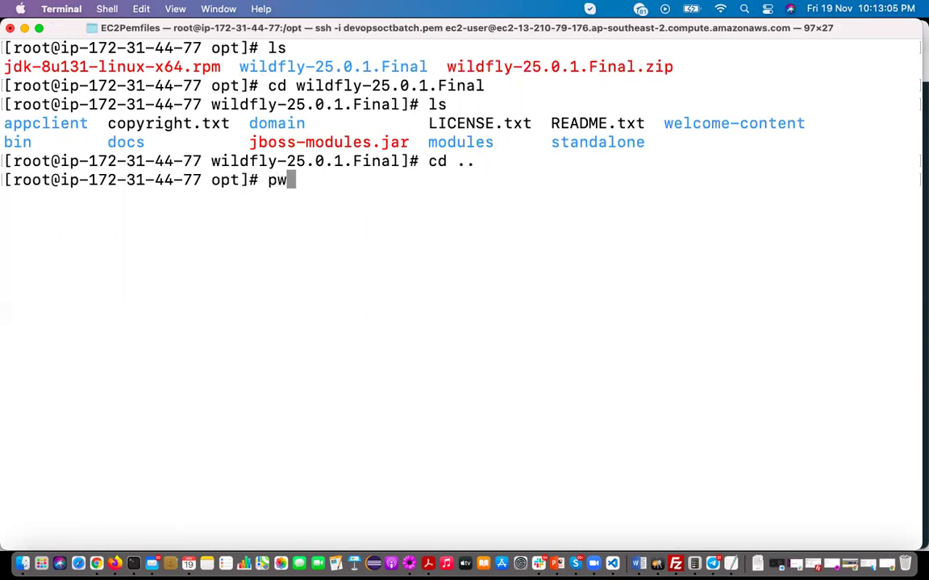
{"action": "key", "text": "Return"}
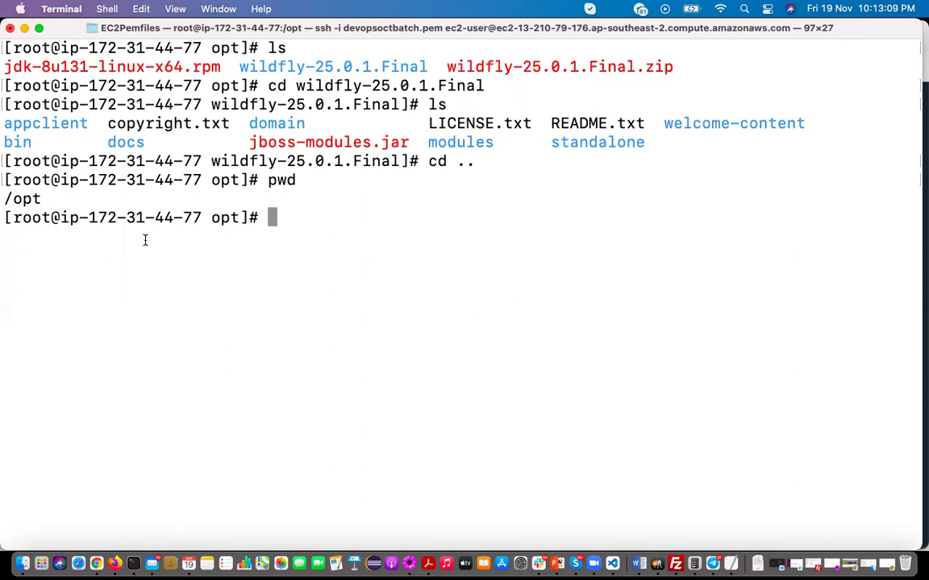
{"action": "type", "text": "ls"}
{"action": "key", "text": "Return"}
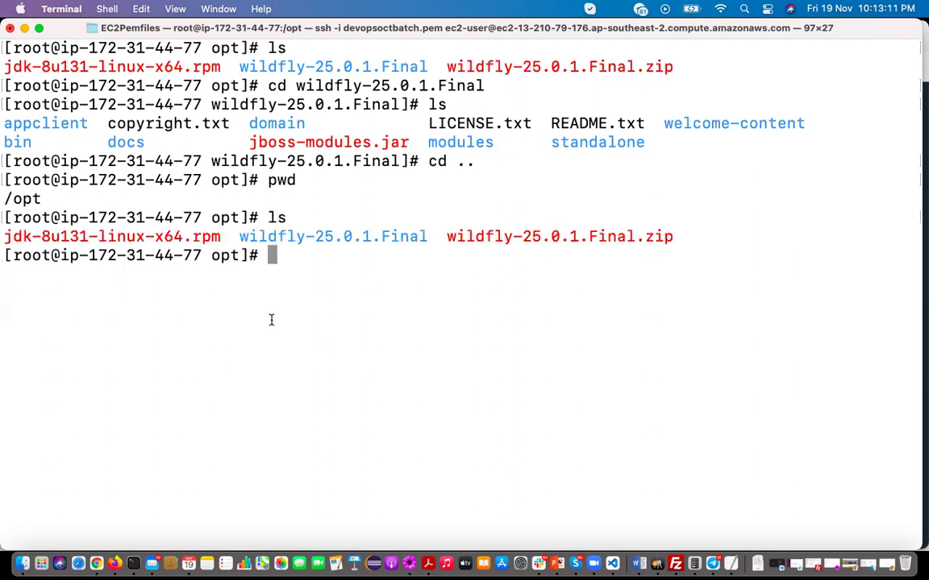
{"action": "left_click_drag", "start_coordinate": [240, 236], "coordinate": [425, 235]}
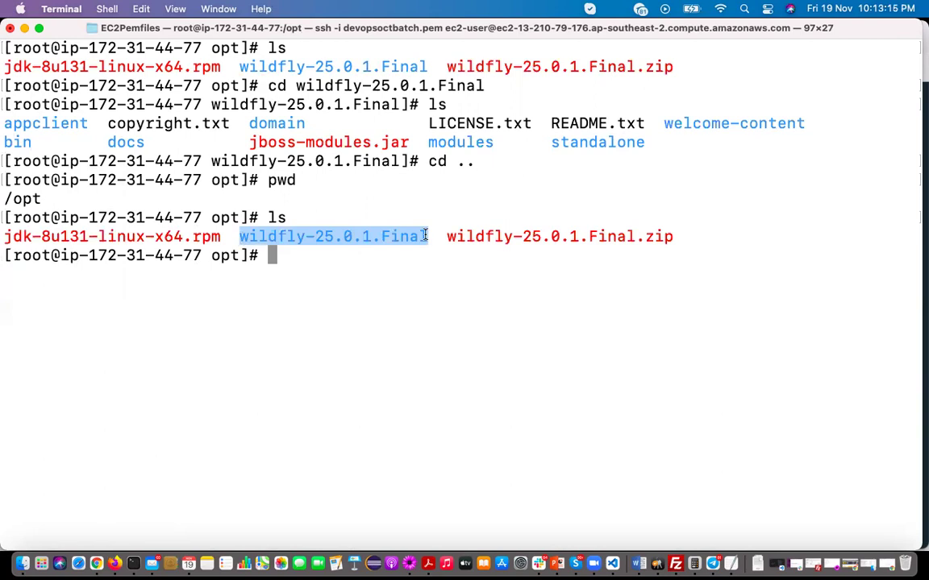
{"action": "type", "text": "w"}
{"action": "key", "text": "BackSpace"}
Re-enter wildfly-25.0.1.Final, confirm the path /opt/wildfly-25.0.1.Final and list its contents
{"action": "type", "text": "cd w"}
{"action": "key", "text": "Tab"}
{"action": "key", "text": "Return"}
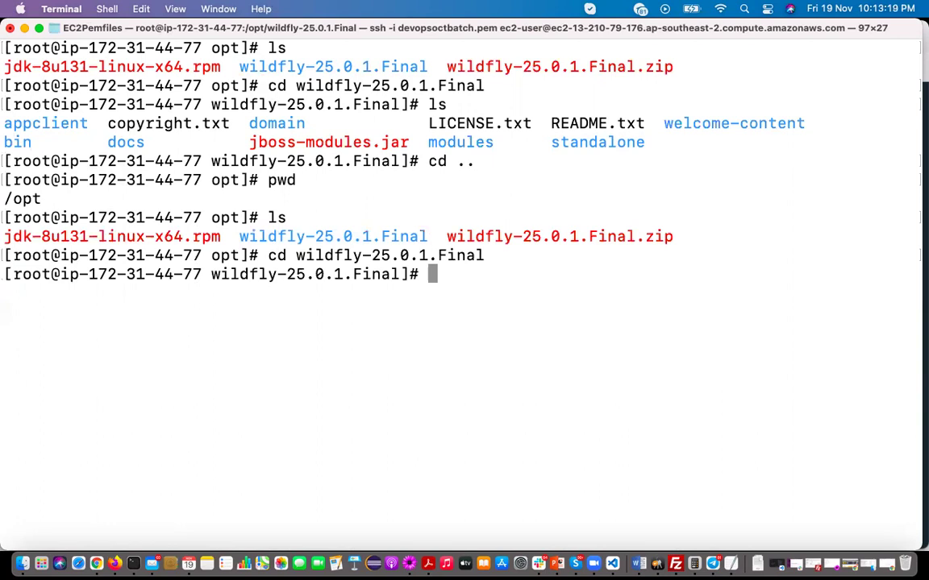
{"action": "type", "text": "pwd"}
{"action": "key", "text": "Return"}
{"action": "left_click_drag", "start_coordinate": [240, 293], "coordinate": [6, 300]}
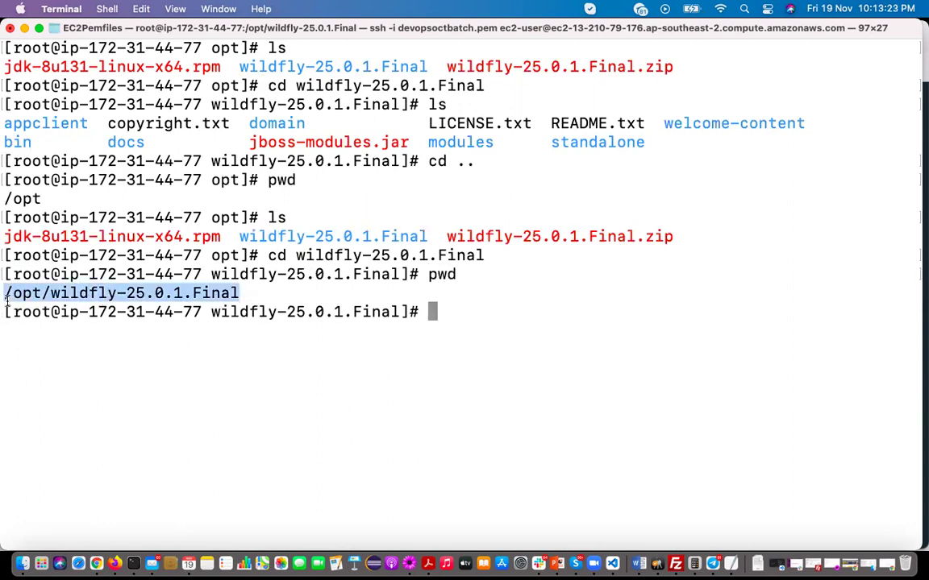
{"action": "left_click", "coordinate": [258, 305]}
{"action": "type", "text": "ls"}
{"action": "key", "text": "Return"}
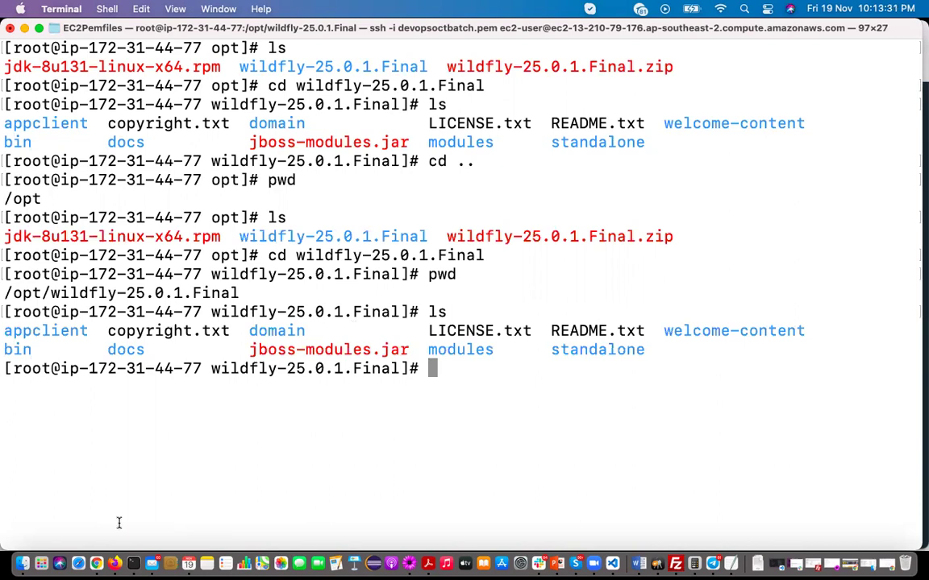
Review the blog's notes on the standalone/configuration path and the standalone.xml replacement step
{"action": "left_click", "coordinate": [114, 564]}
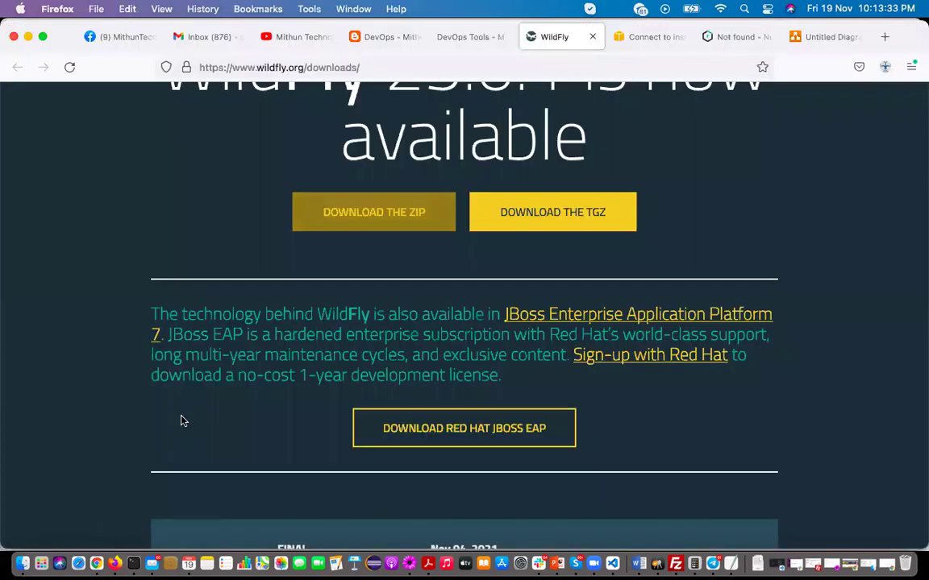
{"action": "left_click", "coordinate": [390, 37]}
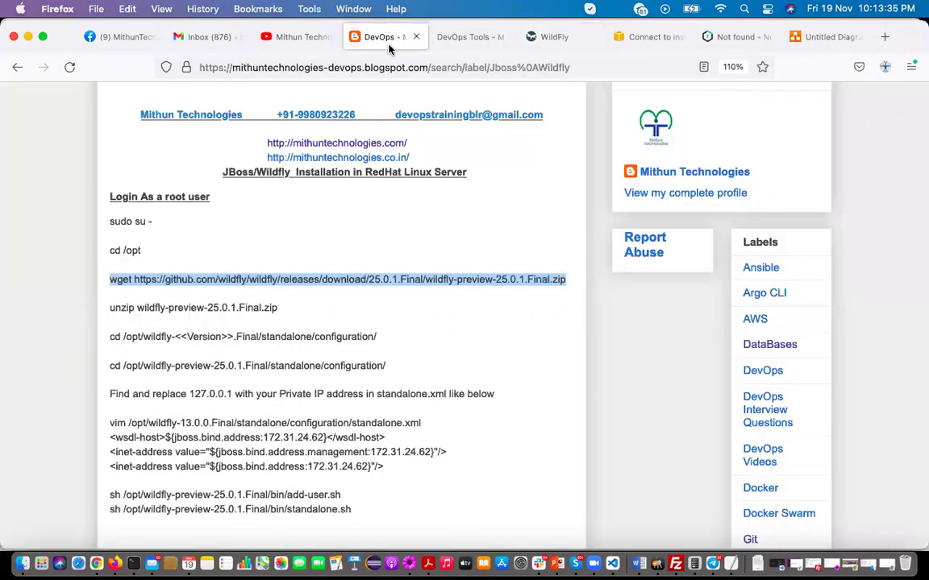
{"action": "scroll", "coordinate": [265, 270], "scroll_direction": "down", "scroll_amount": 1}
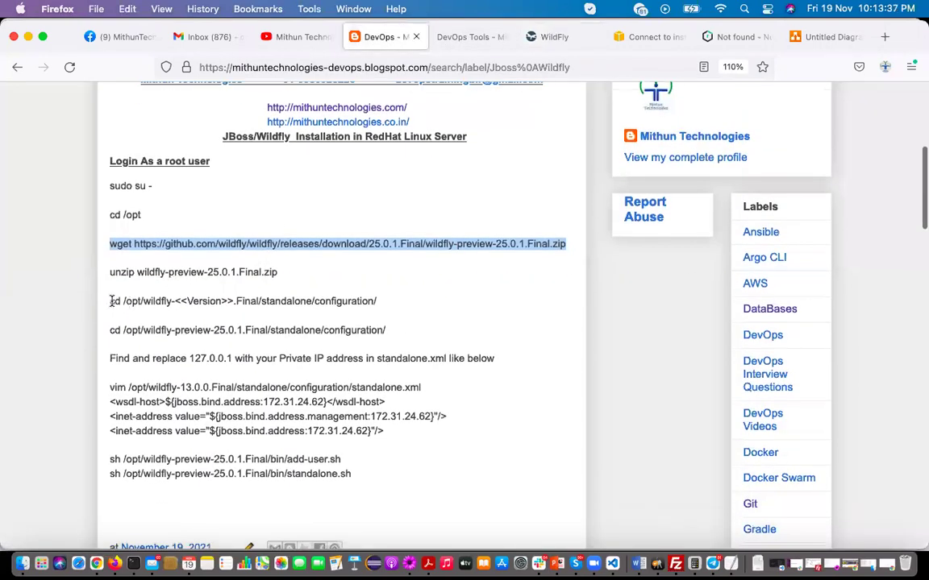
{"action": "double_click", "coordinate": [295, 301]}
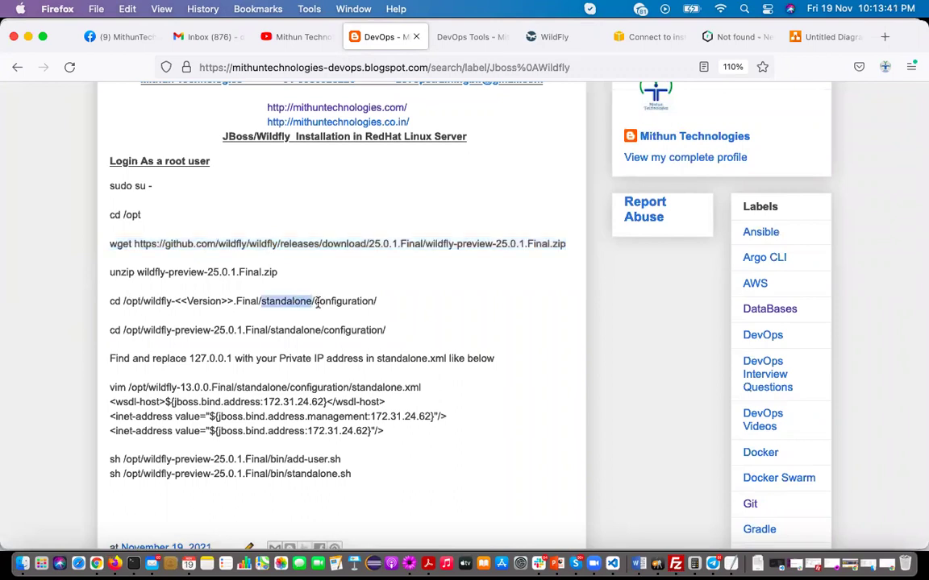
{"action": "double_click", "coordinate": [331, 302]}
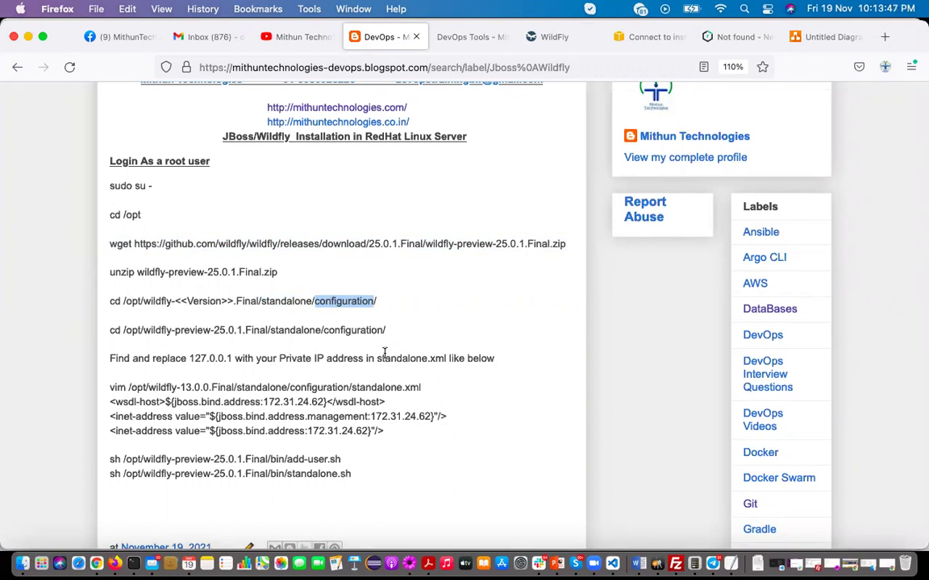
{"action": "left_click_drag", "start_coordinate": [376, 359], "coordinate": [444, 358]}
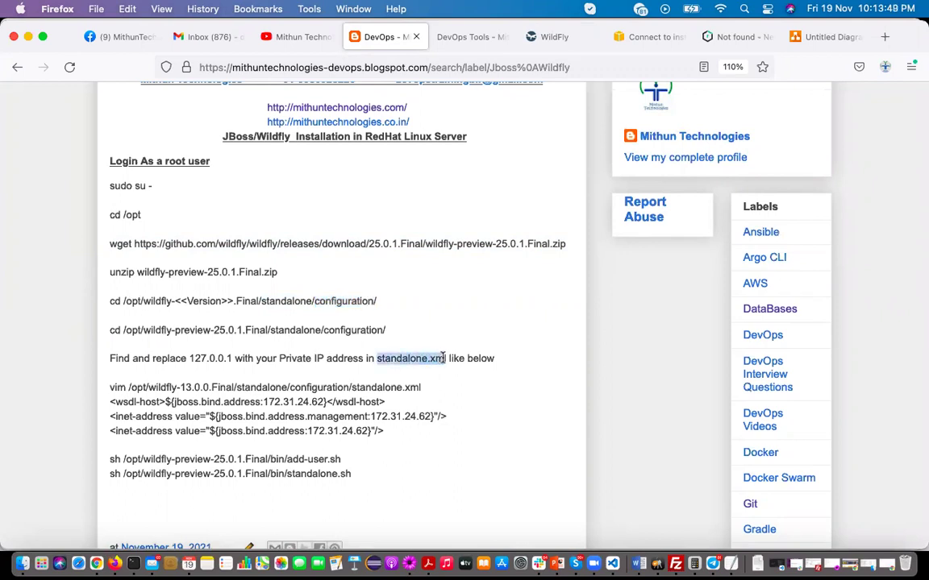
{"action": "key", "text": "super+Tab"}
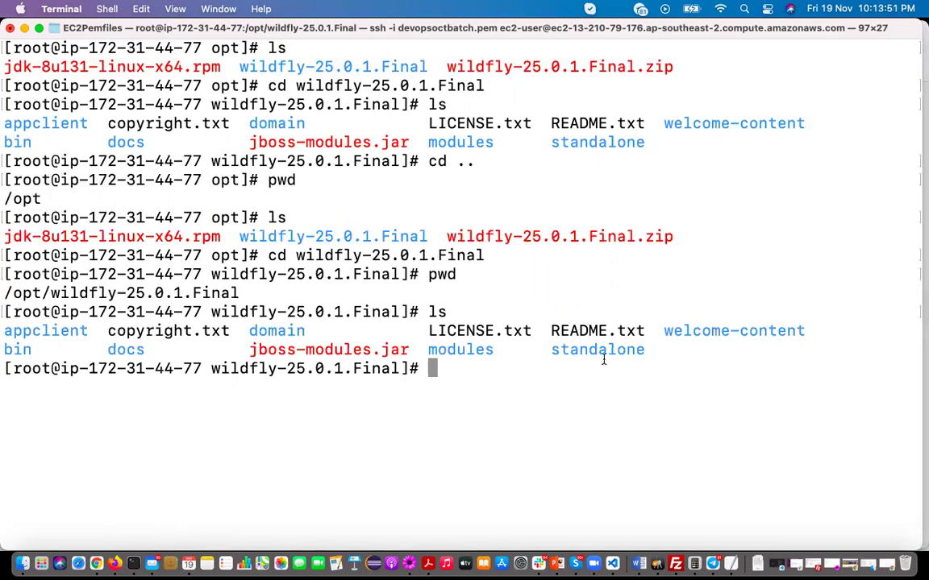
Move into standalone/configuration and list its files, including standalone.xml
{"action": "double_click", "coordinate": [601, 356]}
{"action": "left_click", "coordinate": [601, 356]}
{"action": "type", "text": "cd standalone/"}
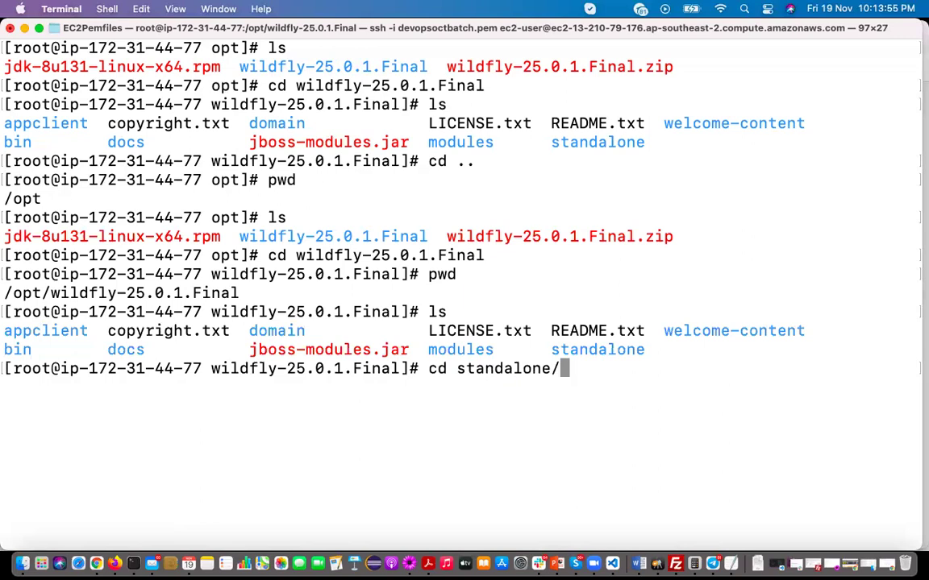
{"action": "key", "text": "Return"}
{"action": "type", "text": "ls"}
{"action": "key", "text": "Return"}
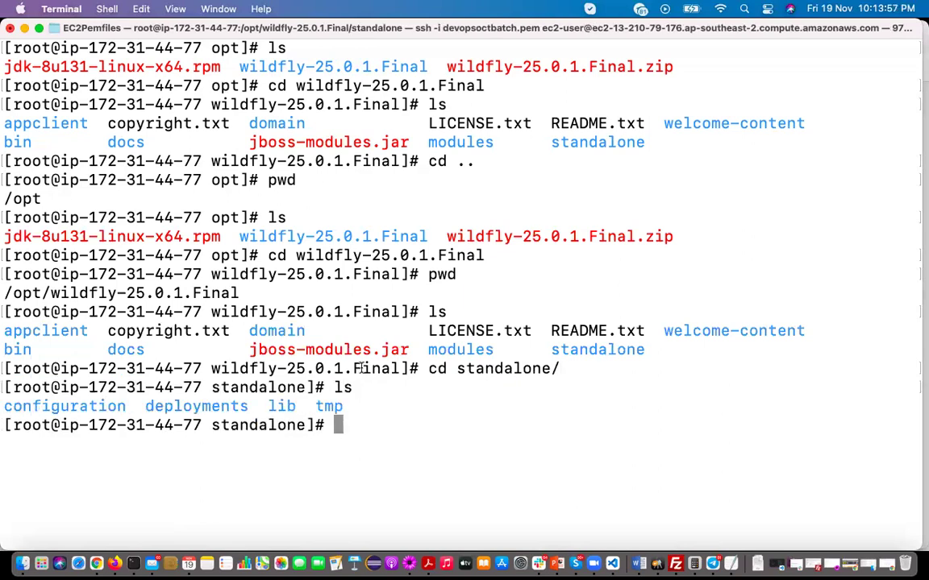
{"action": "type", "text": "cd c"}
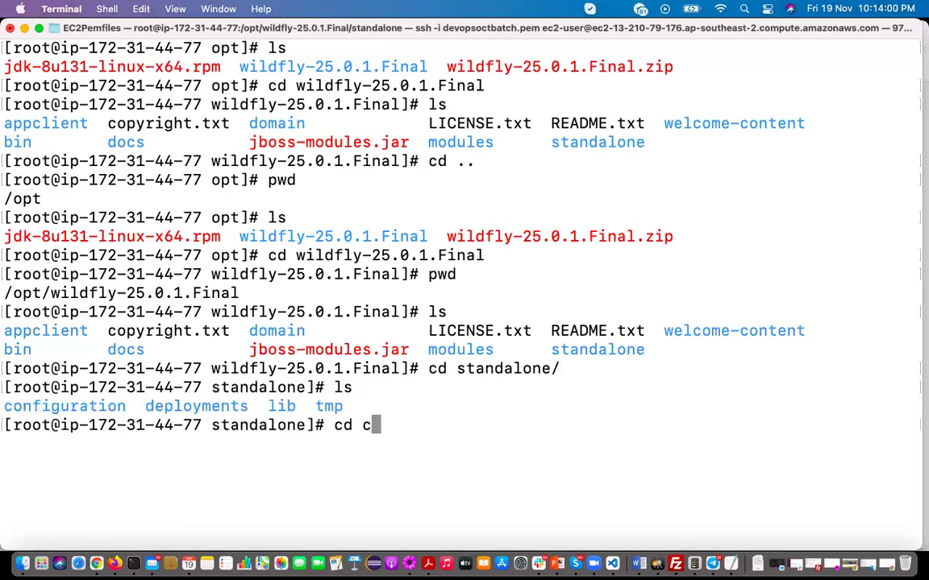
{"action": "key", "text": "Tab"}
{"action": "key", "text": "Return"}
{"action": "type", "text": "ls"}
{"action": "key", "text": "Return"}
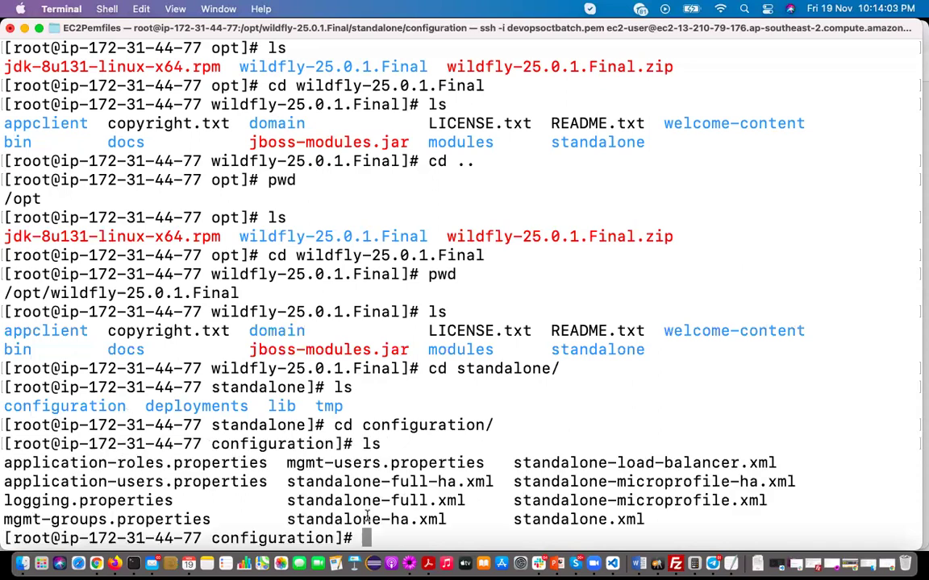
{"action": "left_click_drag", "start_coordinate": [514, 520], "coordinate": [648, 522]}
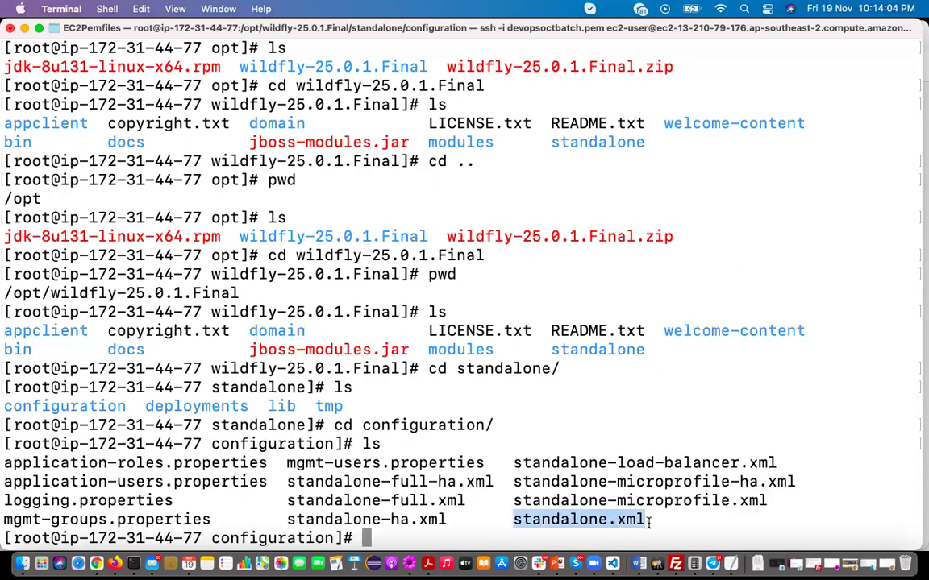
Open standalone.xml in vi, scroll through its subsystems, then start a new line in the TextMate notes
{"action": "type", "text": "v"}
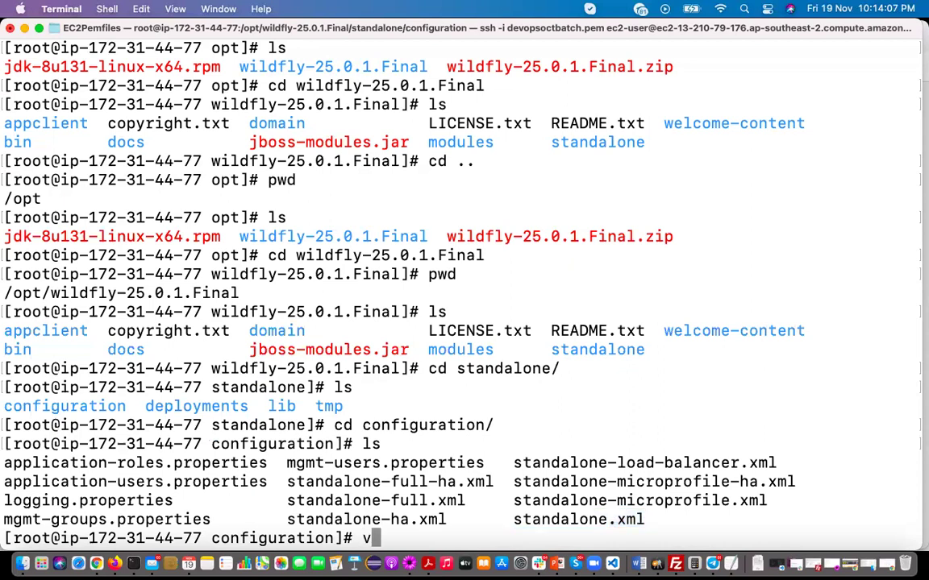
{"action": "type", "text": "i s"}
{"action": "key", "text": "Tab"}
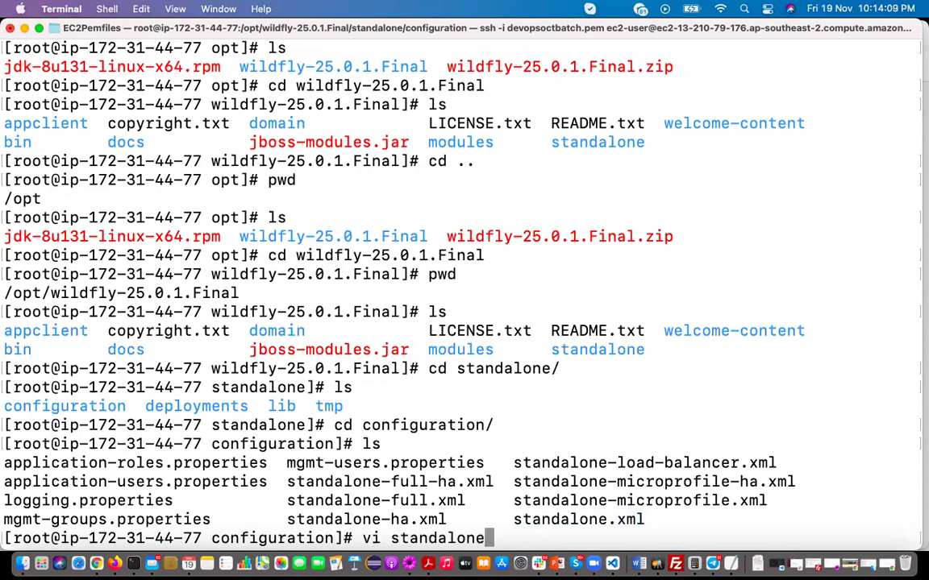
{"action": "type", "text": ".x"}
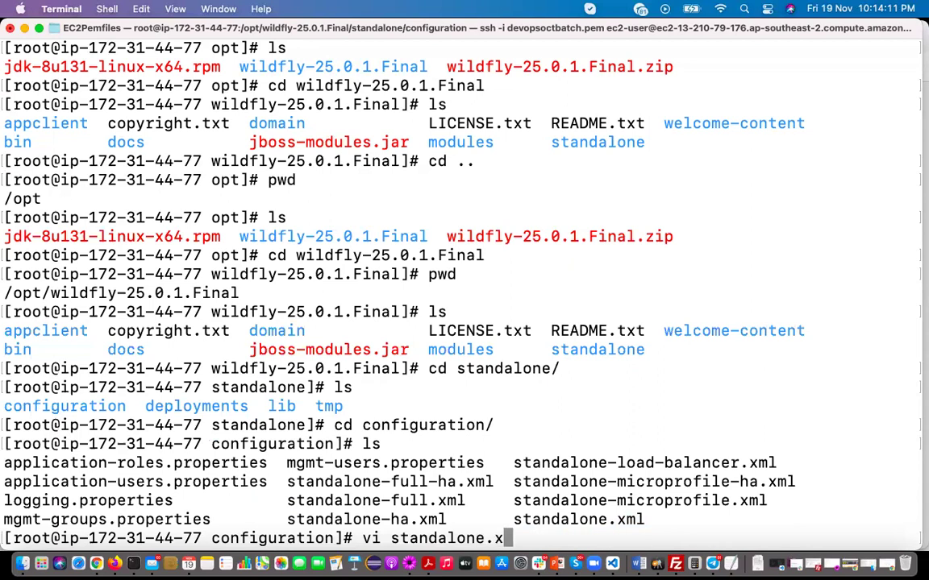
{"action": "type", "text": "ml"}
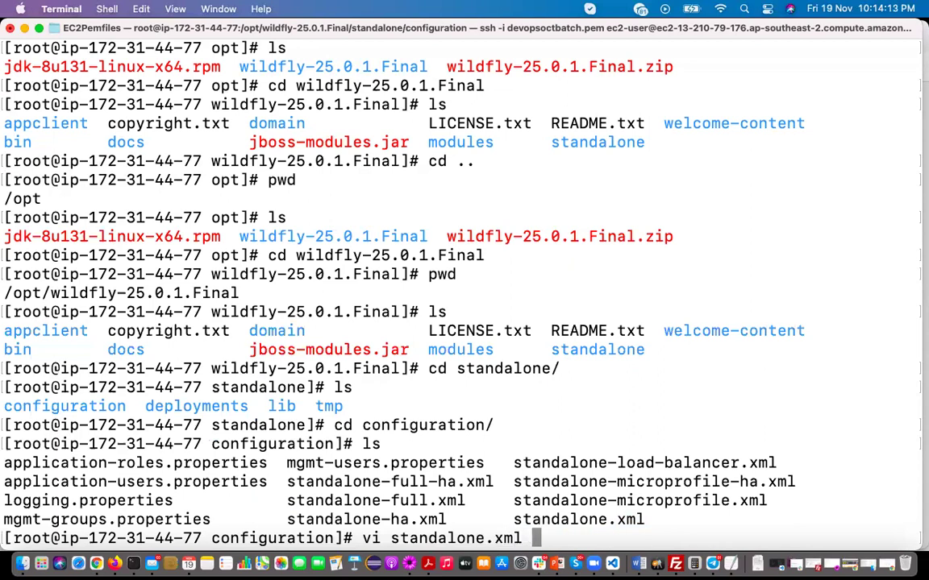
{"action": "key", "text": "Return"}
{"action": "key", "text": "Down"}
{"action": "key", "text": "Down"}
{"action": "key", "text": "Down"}
{"action": "key", "text": "Down"}
{"action": "key", "text": "Down"}
{"action": "key", "text": "Down"}
{"action": "key", "text": "Down"}
{"action": "key", "text": "Down"}
{"action": "key", "text": "Down"}
{"action": "key", "text": "Down"}
{"action": "key", "text": "Down"}
{"action": "key", "text": "Down"}
{"action": "key", "text": "Down"}
{"action": "key", "text": "Down"}
{"action": "key", "text": "Down"}
{"action": "key", "text": "Down"}
{"action": "key", "text": "Down"}
{"action": "key", "text": "Down"}
{"action": "key", "text": "Down"}
{"action": "key", "text": "Down"}
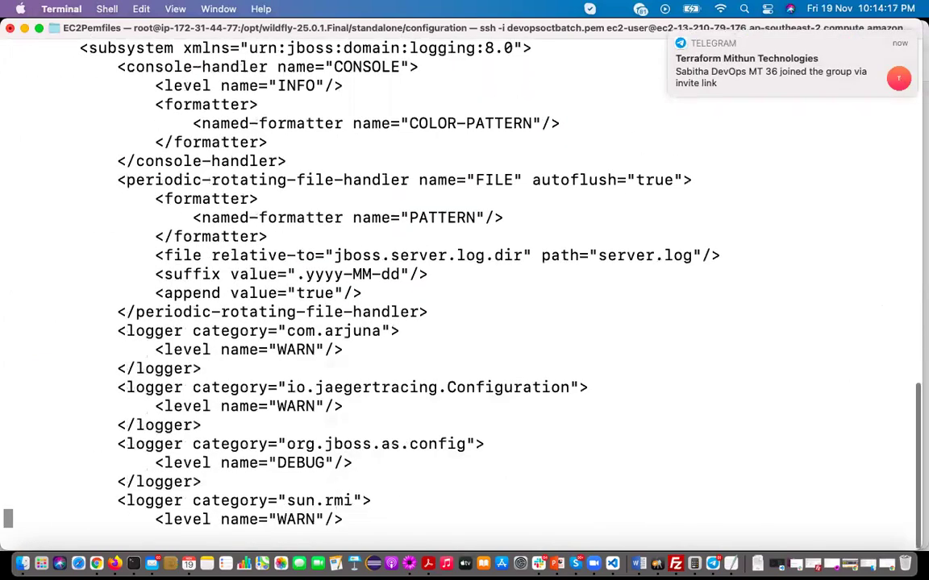
{"action": "scroll", "coordinate": [679, 442], "scroll_direction": "down", "scroll_amount": 7}
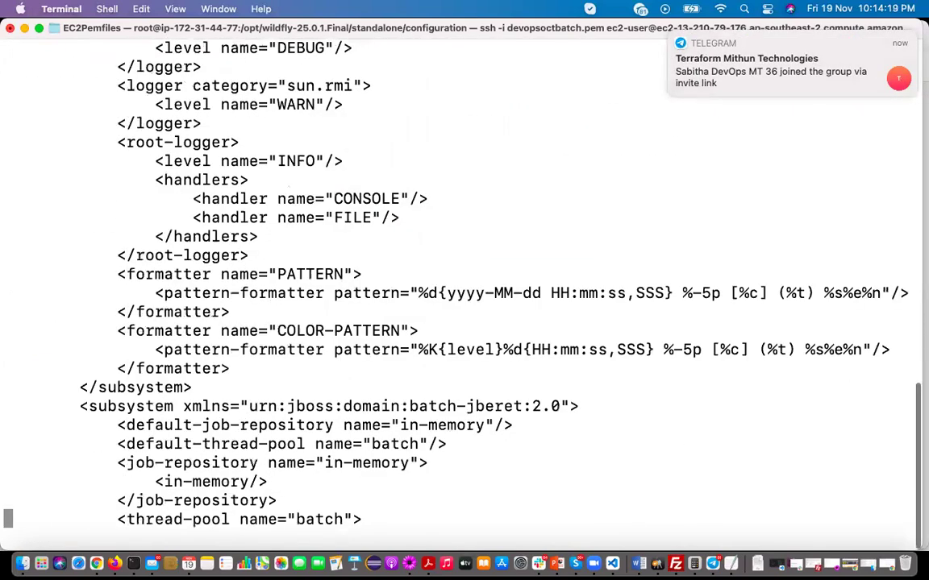
{"action": "scroll", "coordinate": [464, 282], "scroll_direction": "down", "scroll_amount": 1}
{"action": "scroll", "coordinate": [678, 441], "scroll_direction": "down", "scroll_amount": 10}
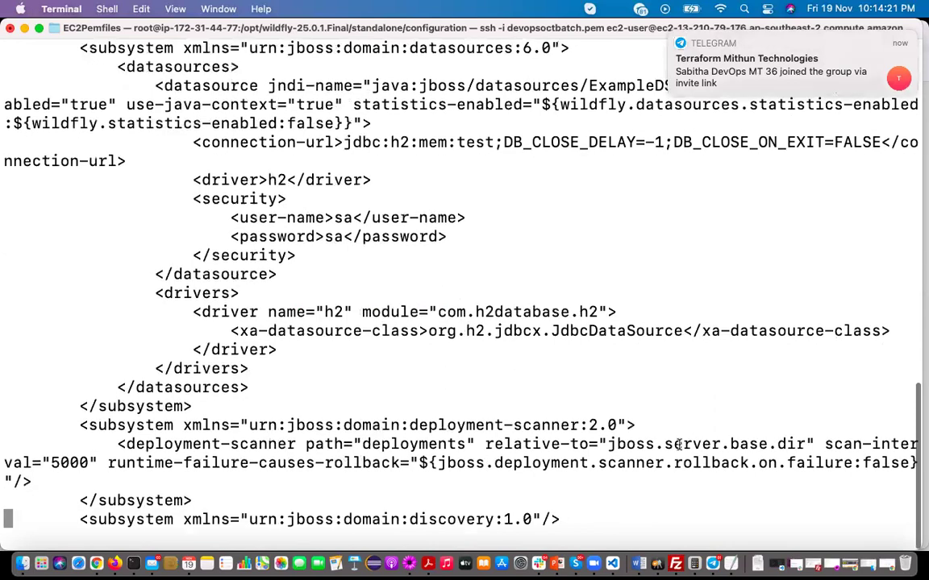
{"action": "scroll", "coordinate": [284, 479], "scroll_direction": "down", "scroll_amount": 11}
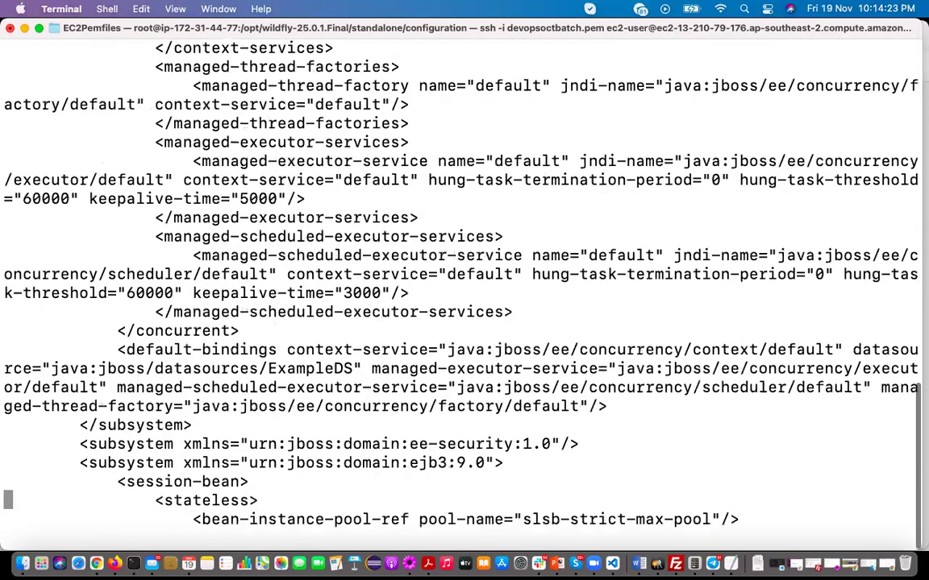
{"action": "key", "text": "super+Tab"}
{"action": "key", "text": "super+Tab"}
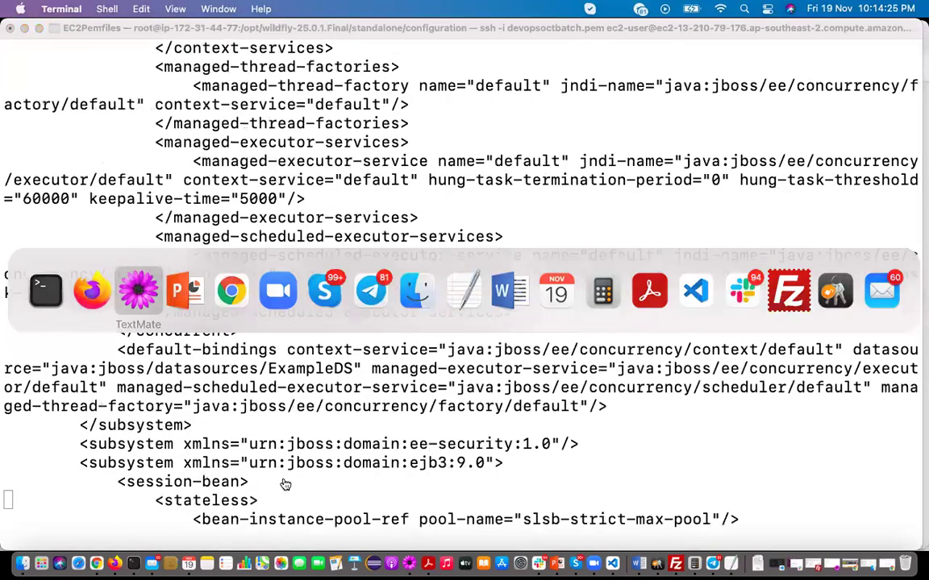
{"action": "key", "text": "Return"}
Enter 127.0.0.0 on line 16 of Wildfly Installation in Linux.txt and select it
{"action": "type", "text": "127.0.0.0"}
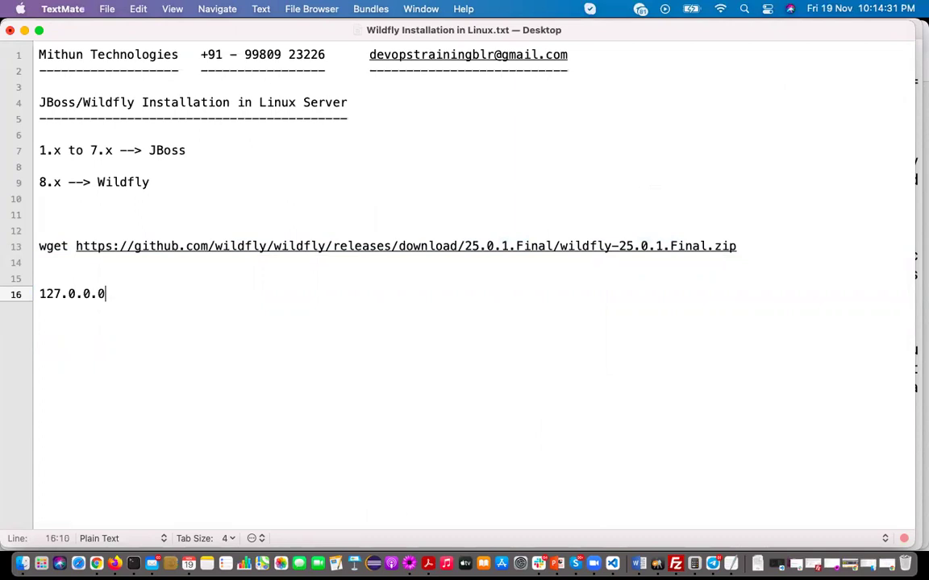
{"action": "left_click_drag", "start_coordinate": [118, 293], "coordinate": [28, 296]}
{"action": "key", "text": "super+c"}
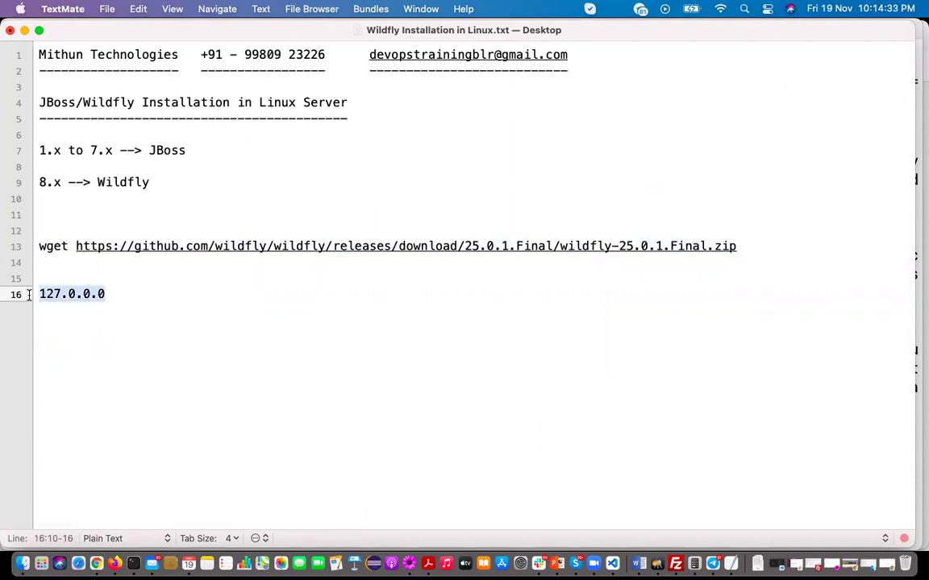
{"action": "key", "text": "super+Tab"}
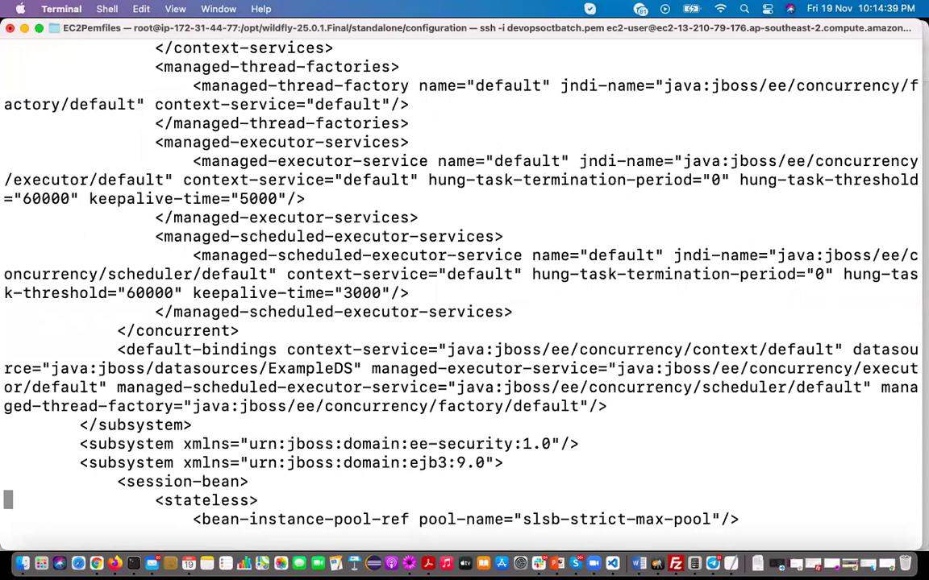
Search standalone.xml in vi for 127.0.0.0 and scroll down through the file
{"action": "type", "text": "/"}
{"action": "key", "text": "super+v"}
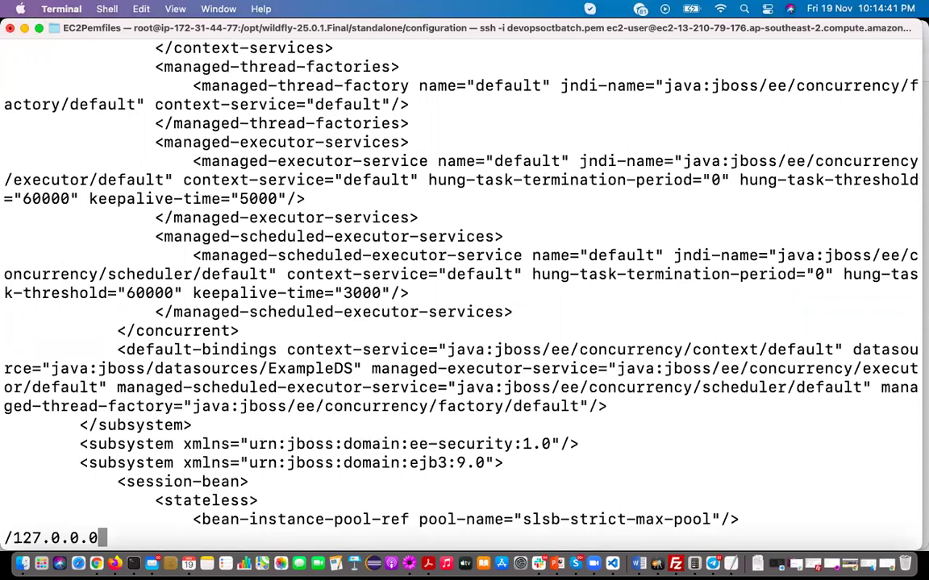
{"action": "key", "text": "Return"}
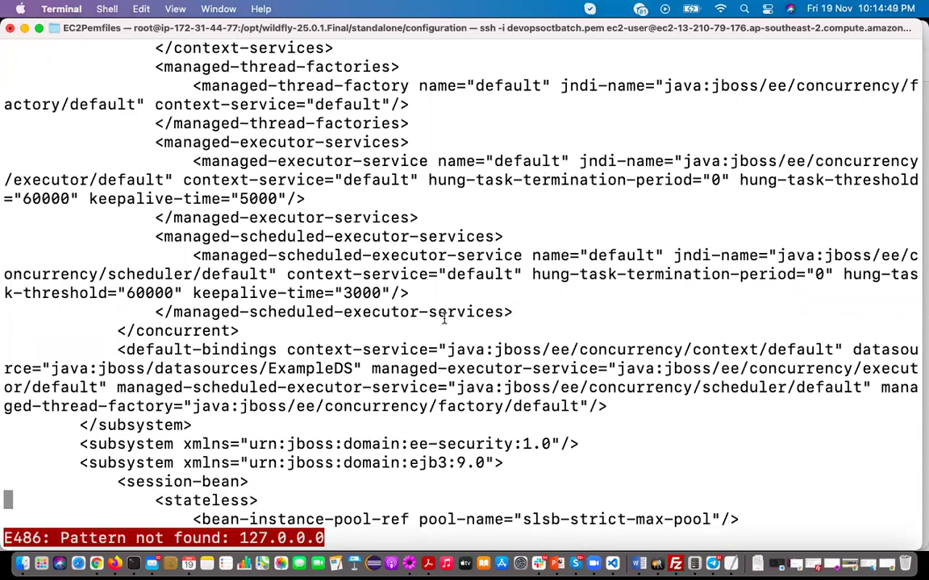
{"action": "scroll", "coordinate": [464, 282], "scroll_direction": "down", "scroll_amount": 7}
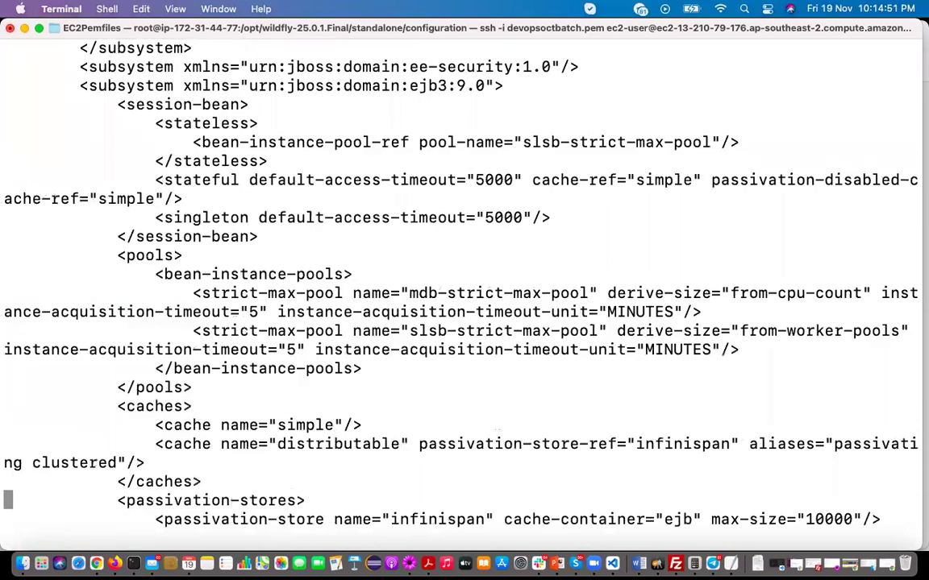
{"action": "scroll", "coordinate": [464, 282], "scroll_direction": "down", "scroll_amount": 5}
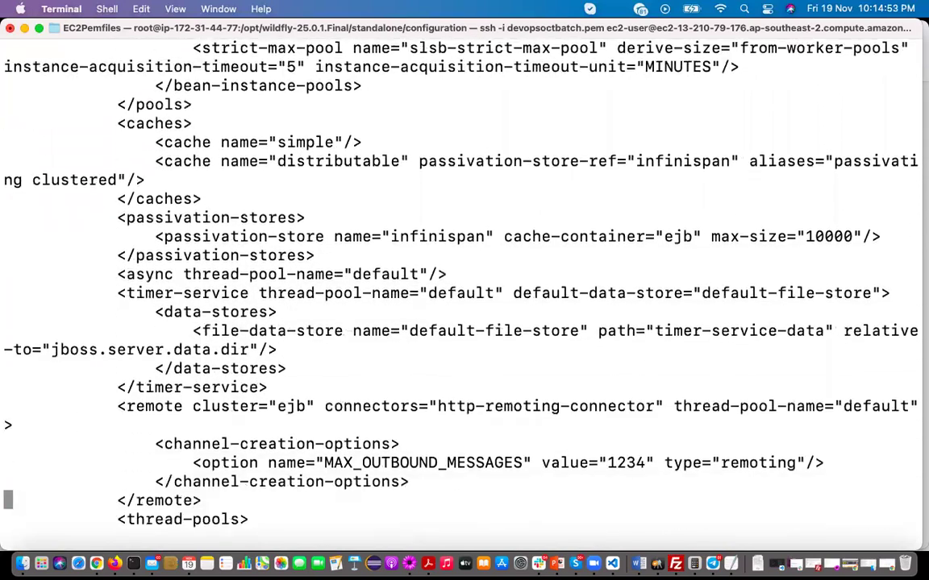
{"action": "scroll", "coordinate": [464, 282], "scroll_direction": "down", "scroll_amount": 8}
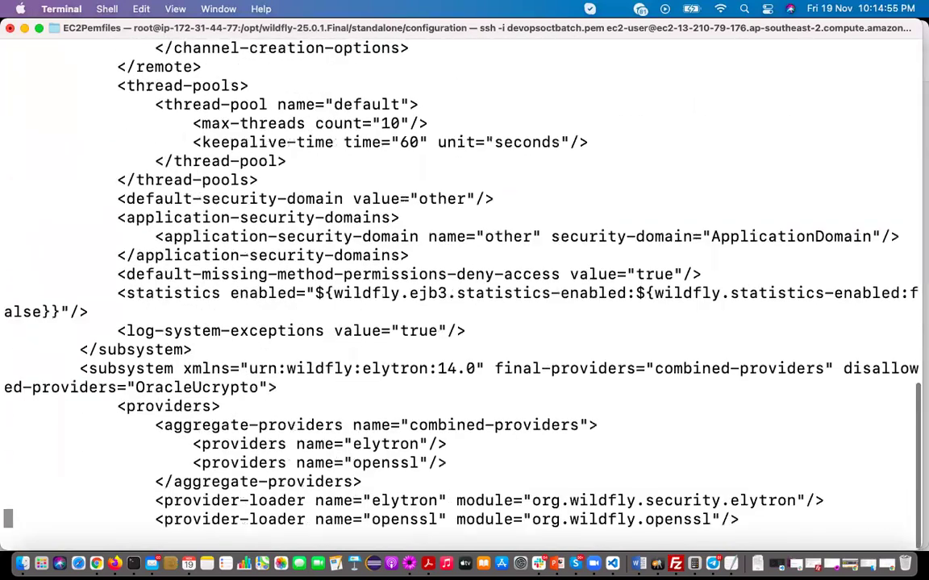
{"action": "scroll", "coordinate": [464, 282], "scroll_direction": "down", "scroll_amount": 8}
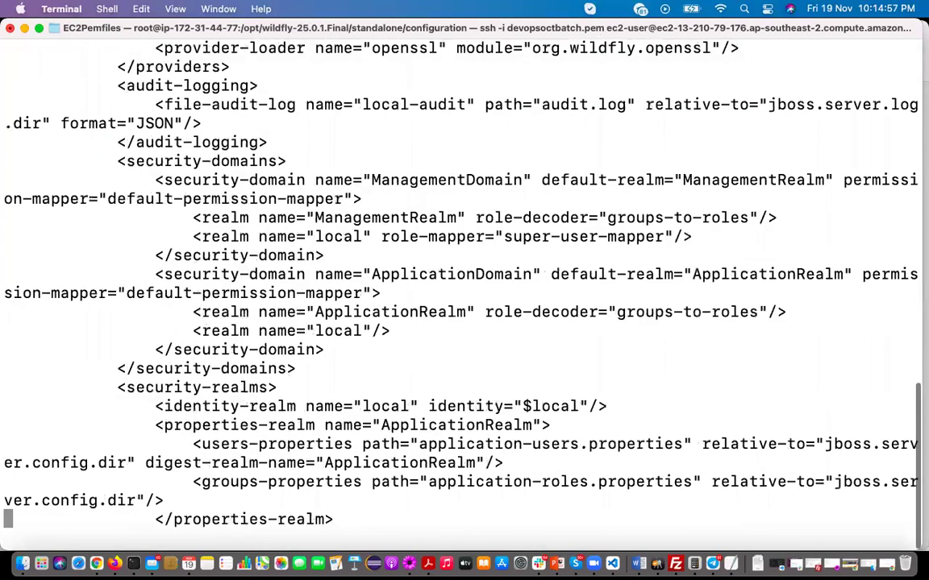
{"action": "scroll", "coordinate": [465, 282], "scroll_direction": "down", "scroll_amount": 8}
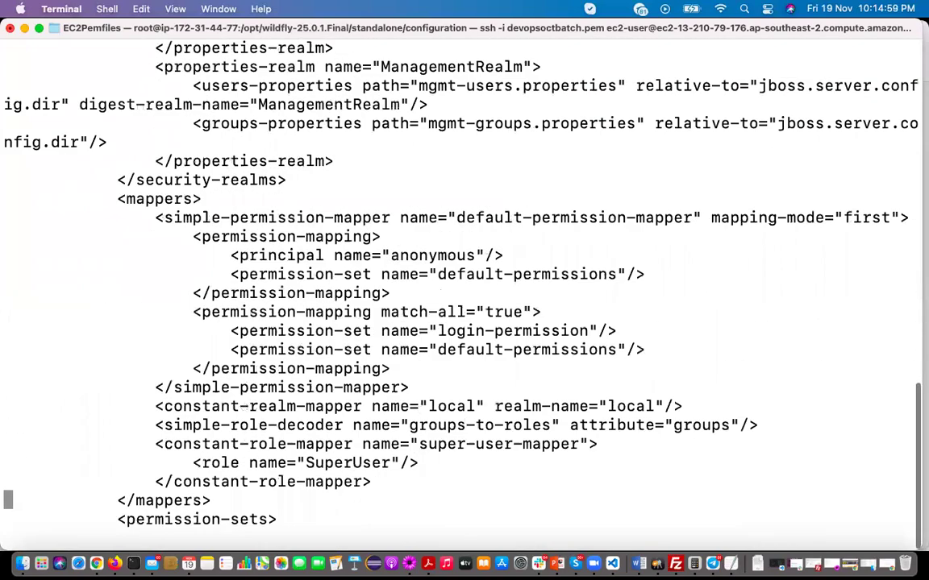
{"action": "scroll", "coordinate": [464, 282], "scroll_direction": "down", "scroll_amount": 10}
{"action": "scroll", "coordinate": [465, 283], "scroll_direction": "down", "scroll_amount": 10}
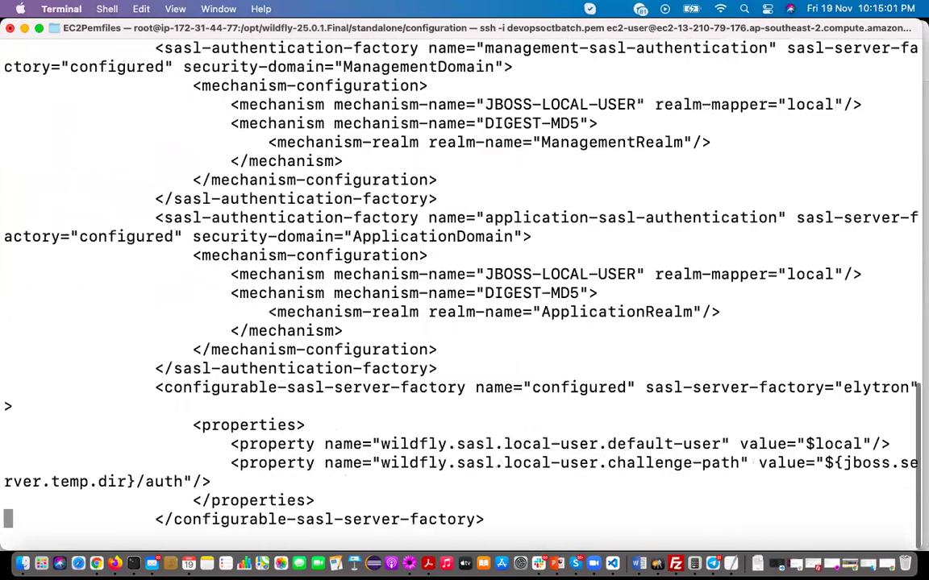
{"action": "scroll", "coordinate": [431, 326], "scroll_direction": "down", "scroll_amount": 11}
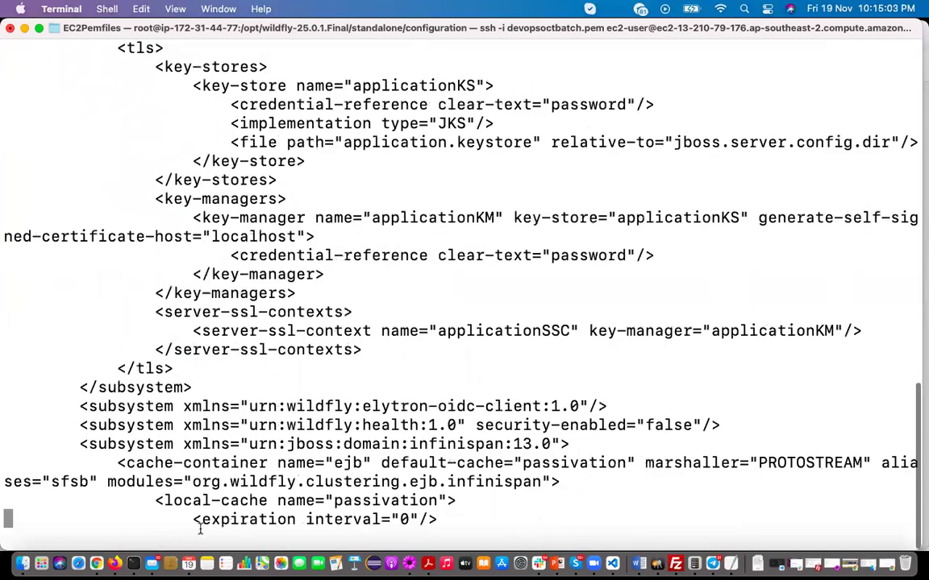
Copy the <wsdl-host> tag from the blog's WildFly setup instructions
{"action": "left_click", "coordinate": [114, 564]}
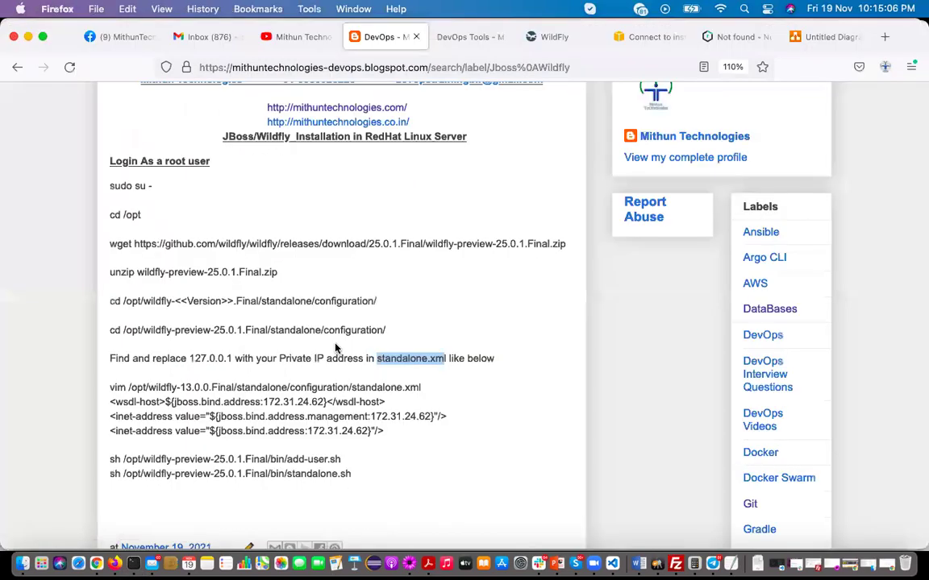
{"action": "left_click", "coordinate": [121, 403]}
{"action": "left_click_drag", "start_coordinate": [110, 402], "coordinate": [165, 404]}
{"action": "key", "text": "super+c"}
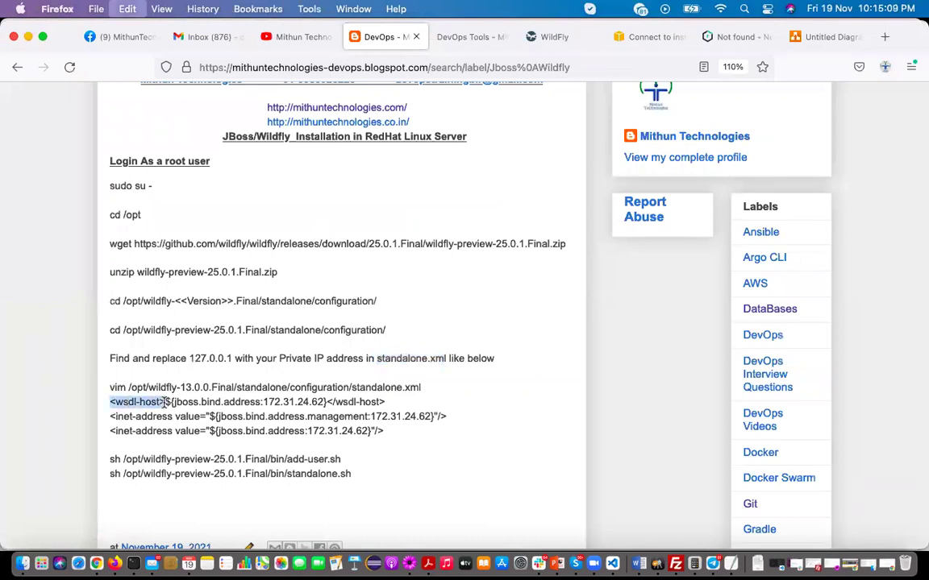
{"action": "key", "text": "super+Tab"}
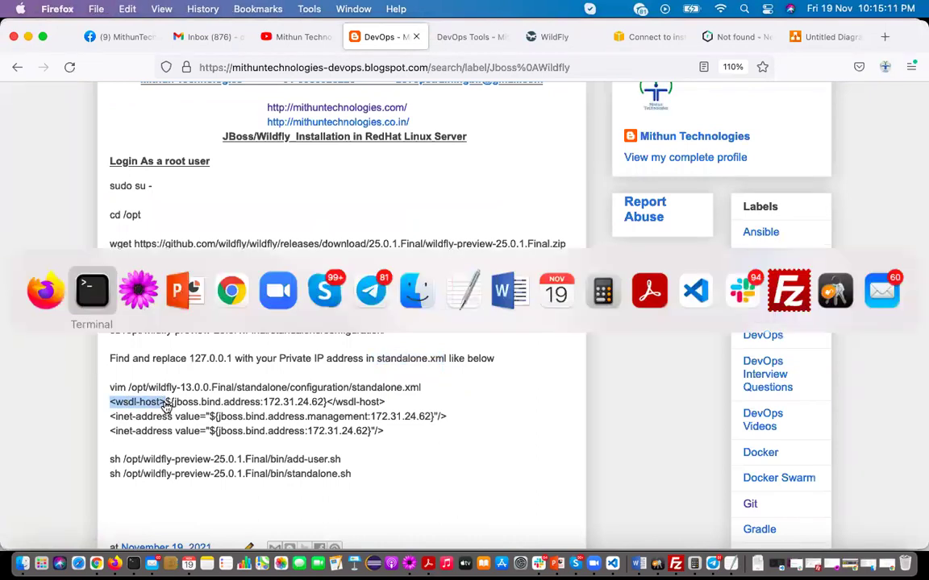
Search standalone.xml for <wsdl-host> and delete the 127.0.0.1 default from that line
{"action": "type", "text": "/"}
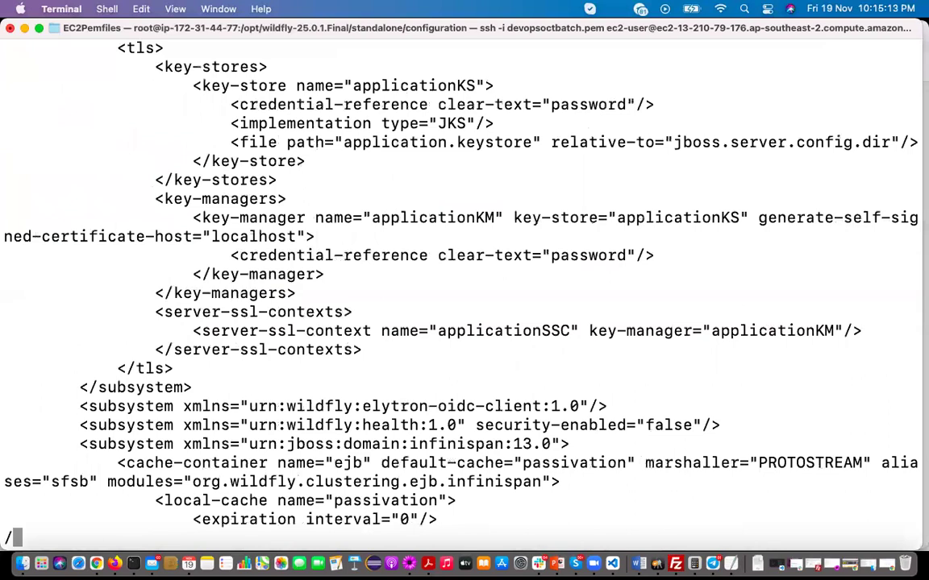
{"action": "key", "text": "super+v"}
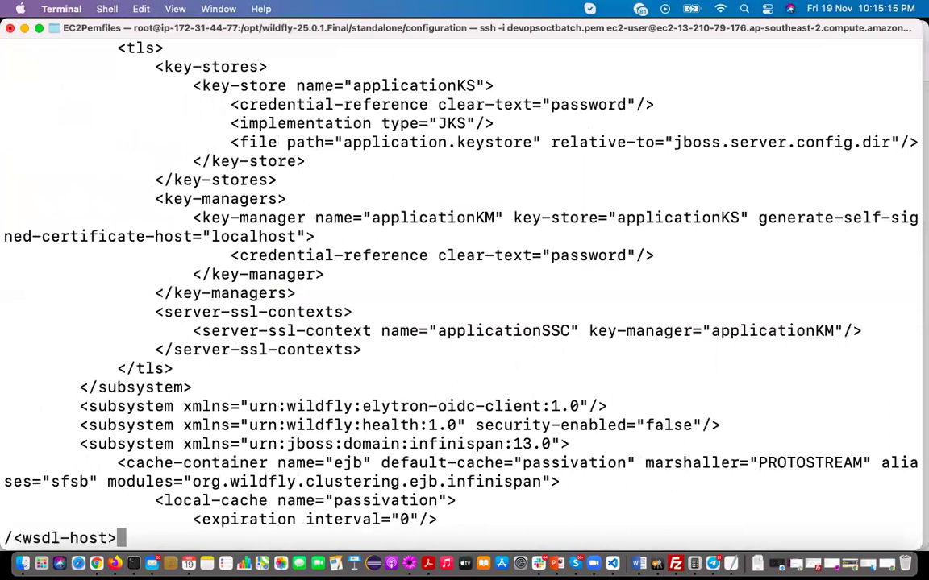
{"action": "key", "text": "Return"}
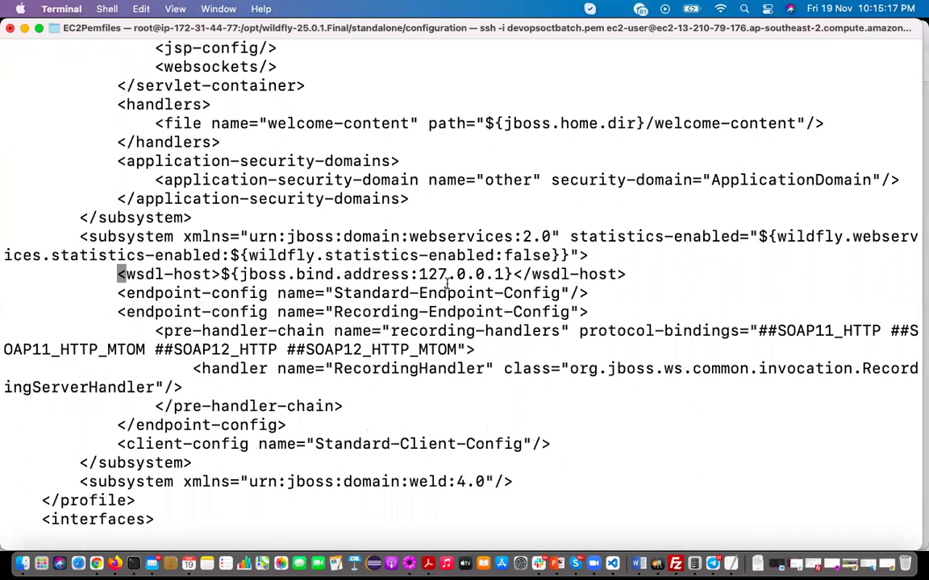
{"action": "left_click_drag", "start_coordinate": [420, 274], "coordinate": [502, 274]}
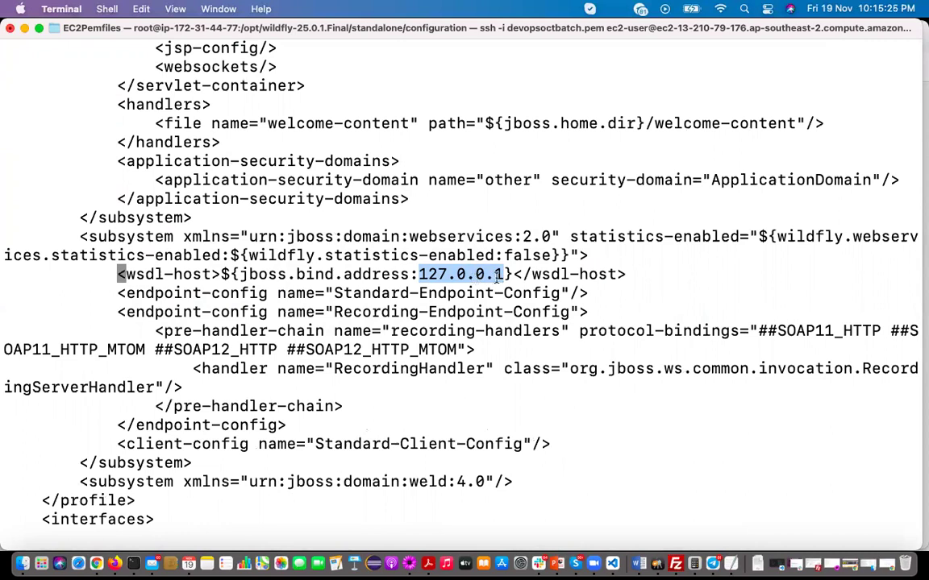
{"action": "key", "text": "i"}
{"action": "key", "text": "Right"}
{"action": "key", "text": "Right"}
{"action": "key", "text": "Right"}
{"action": "key", "text": "Right"}
{"action": "key", "text": "Right"}
{"action": "key", "text": "Right"}
{"action": "key", "text": "Right"}
{"action": "key", "text": "Right"}
{"action": "key", "text": "Right"}
{"action": "key", "text": "Right"}
{"action": "key", "text": "Right"}
{"action": "key", "text": "Right"}
{"action": "key", "text": "Right"}
{"action": "key", "text": "Right"}
{"action": "key", "text": "Right"}
{"action": "key", "text": "Right"}
{"action": "key", "text": "Right"}
{"action": "key", "text": "Right"}
{"action": "key", "text": "Right"}
{"action": "key", "text": "Right"}
{"action": "key", "text": "Right"}
{"action": "key", "text": "Right"}
{"action": "key", "text": "Right"}
{"action": "key", "text": "Right"}
{"action": "key", "text": "Right"}
{"action": "key", "text": "Right"}
{"action": "key", "text": "Right"}
{"action": "key", "text": "Right"}
{"action": "key", "text": "Right"}
{"action": "key", "text": "Right"}
{"action": "key", "text": "Right"}
{"action": "key", "text": "Right"}
{"action": "key", "text": "Right"}
{"action": "key", "text": "Right"}
{"action": "key", "text": "Right"}
{"action": "key", "text": "Right"}
{"action": "key", "text": "Right"}
{"action": "key", "text": "Right"}
{"action": "key", "text": "Right"}
{"action": "key", "text": "BackSpace"}
{"action": "key", "text": "BackSpace"}
{"action": "key", "text": "BackSpace"}
{"action": "key", "text": "BackSpace"}
{"action": "key", "text": "BackSpace"}
{"action": "key", "text": "BackSpace"}
{"action": "key", "text": "BackSpace"}
{"action": "key", "text": "BackSpace"}
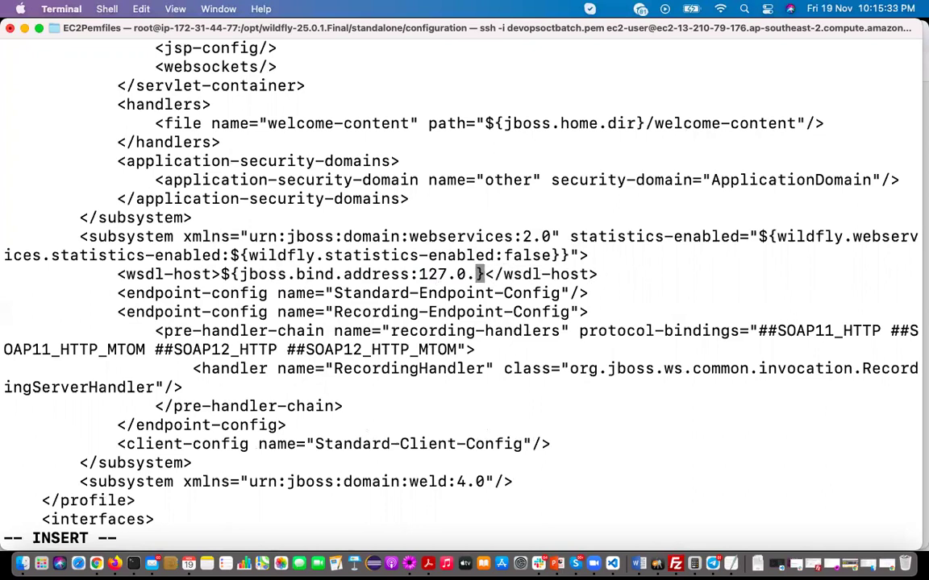
{"action": "key", "text": "BackSpace"}
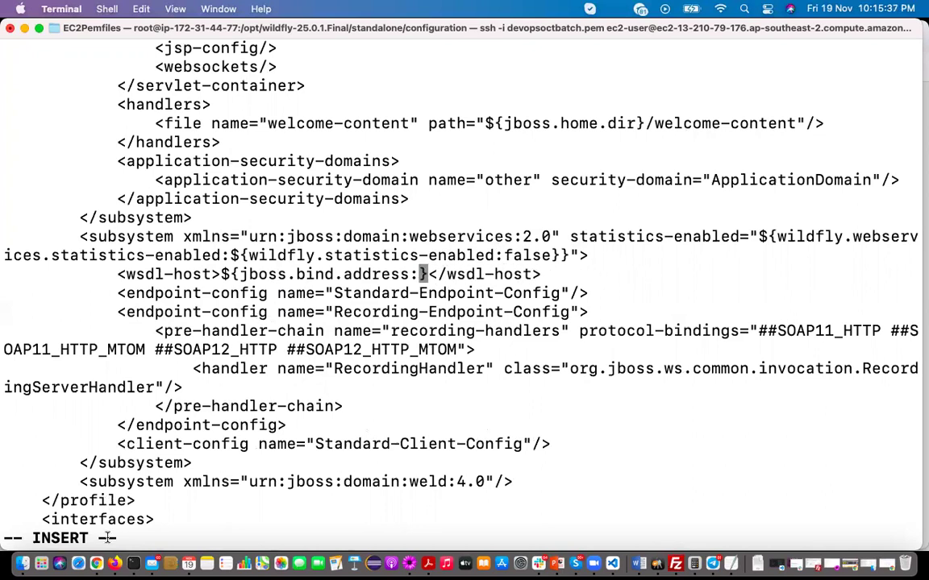
Select Wildfly Server in the EC2 instances list and copy its private IPv4 172.31.44.77
{"action": "left_click", "coordinate": [115, 564]}
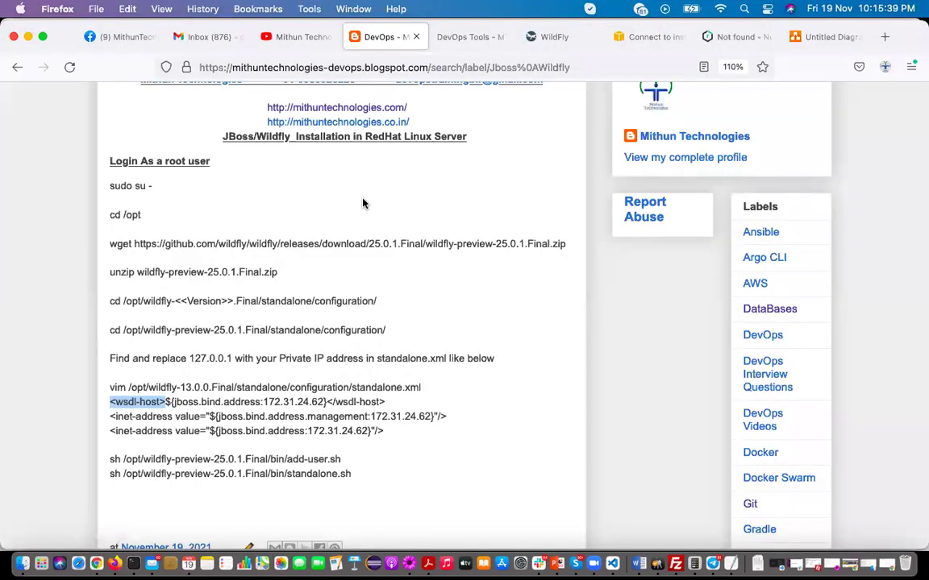
{"action": "left_click", "coordinate": [649, 36]}
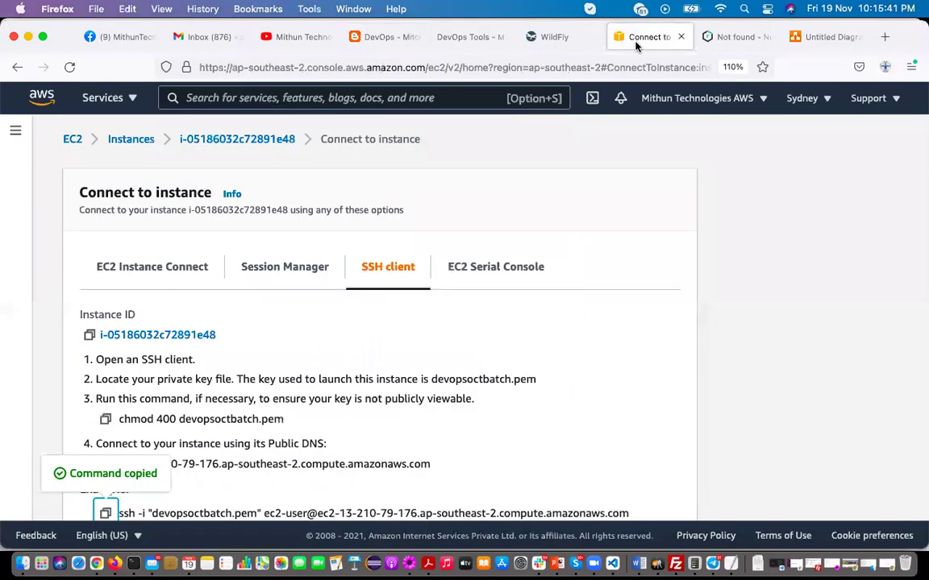
{"action": "left_click", "coordinate": [17, 67]}
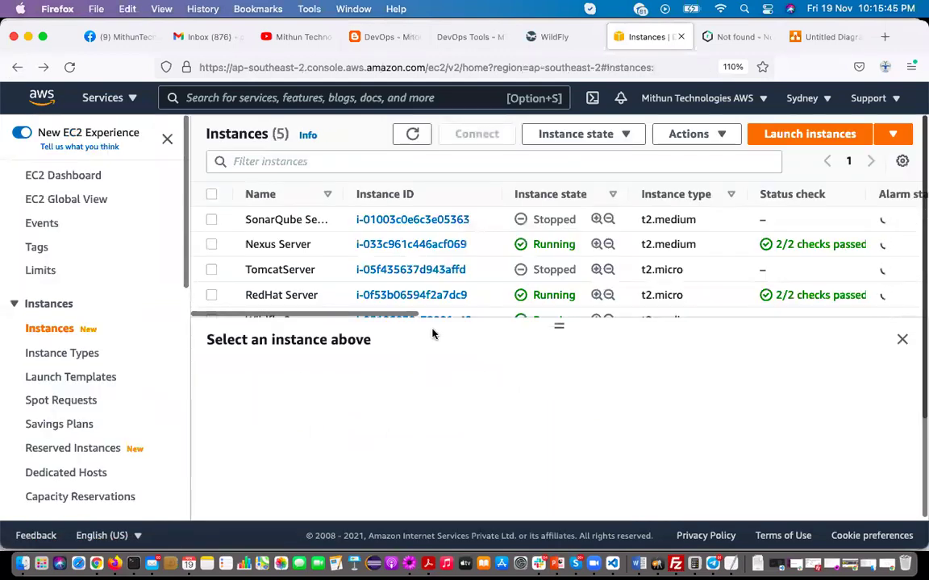
{"action": "scroll", "coordinate": [244, 267], "scroll_direction": "down", "scroll_amount": 1}
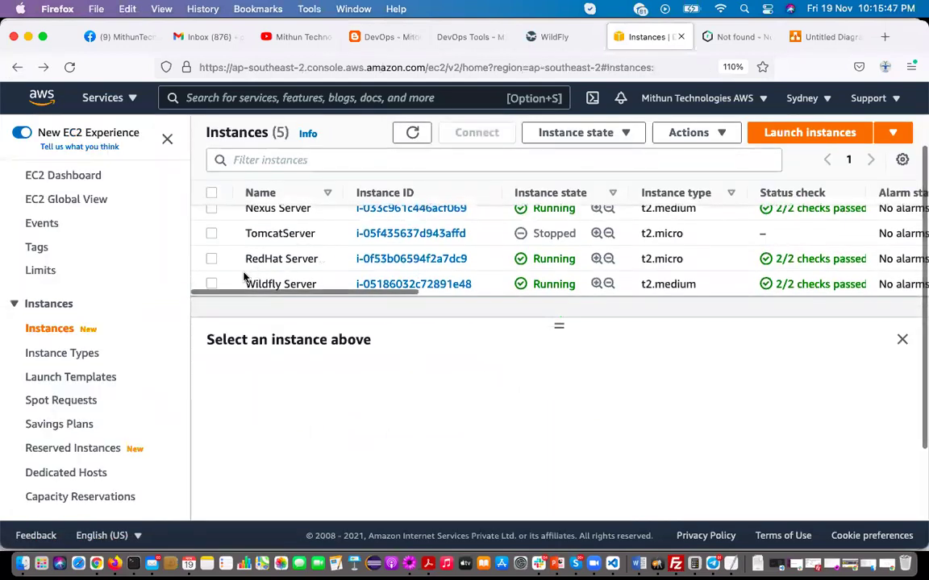
{"action": "left_click", "coordinate": [211, 284]}
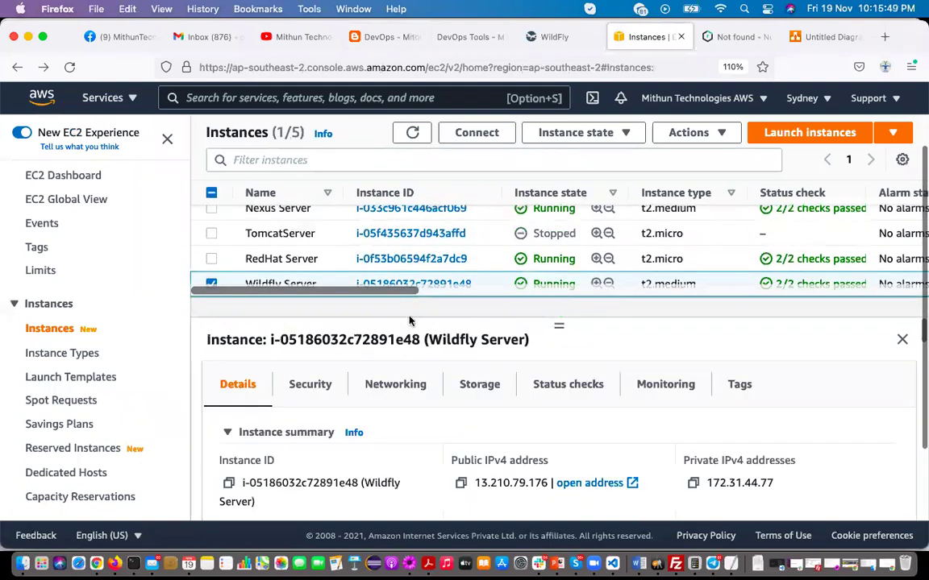
{"action": "left_click", "coordinate": [693, 483]}
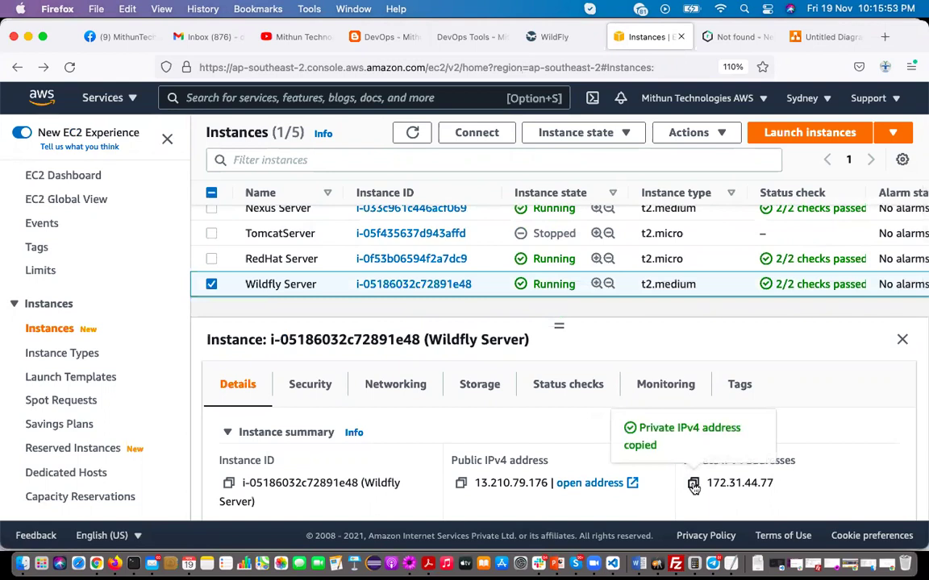
Paste 172.31.44.77 into wsdl-host and replace the management interface's 127.0.0.1 with it
{"action": "key", "text": "super+Tab"}
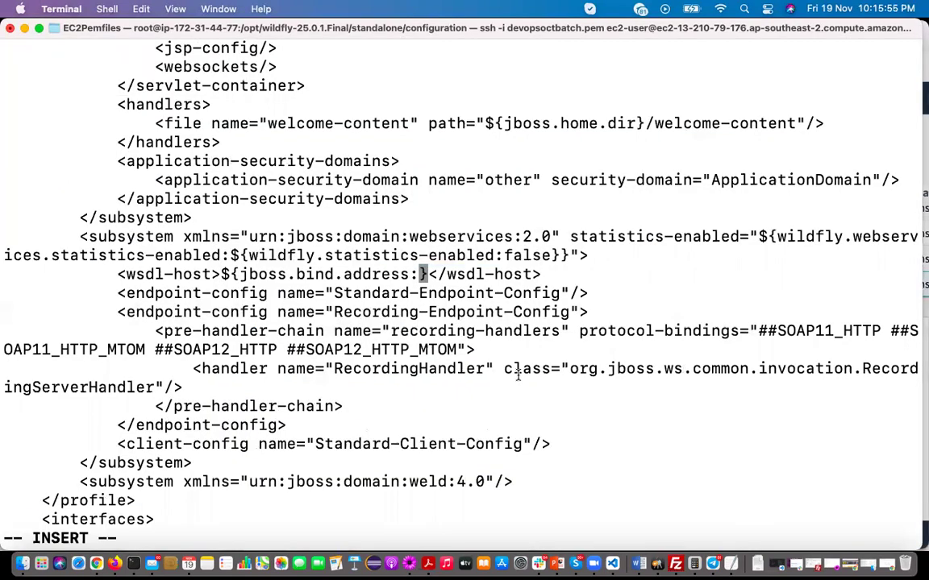
{"action": "key", "text": "super+v"}
{"action": "key", "text": "Down"}
{"action": "key", "text": "Down"}
{"action": "key", "text": "Down"}
{"action": "key", "text": "Down"}
{"action": "key", "text": "Down"}
{"action": "key", "text": "Down"}
{"action": "key", "text": "Down"}
{"action": "key", "text": "Down"}
{"action": "key", "text": "Down"}
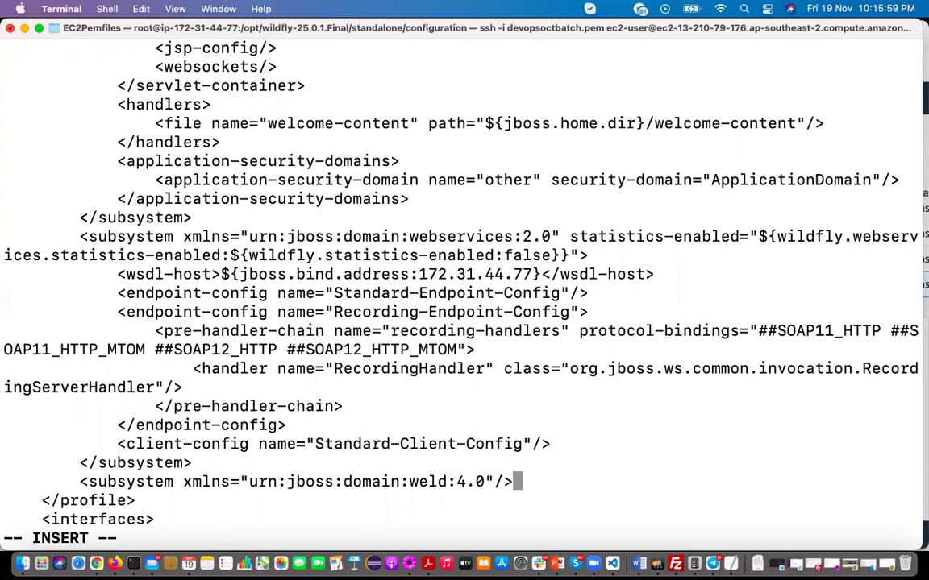
{"action": "key", "text": "Down"}
{"action": "key", "text": "Down"}
{"action": "key", "text": "Down"}
{"action": "key", "text": "Down"}
{"action": "key", "text": "Down"}
{"action": "key", "text": "Down"}
{"action": "key", "text": "Down"}
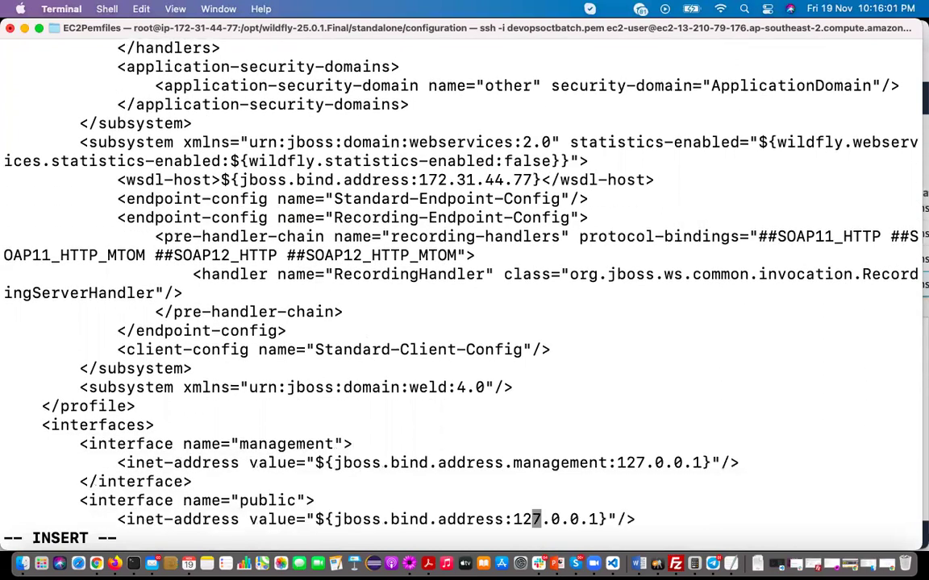
{"action": "key", "text": "Up"}
{"action": "key", "text": "Up"}
{"action": "key", "text": "Up"}
{"action": "key", "text": "Right"}
{"action": "key", "text": "Right"}
{"action": "key", "text": "Right"}
{"action": "key", "text": "Right"}
{"action": "key", "text": "Right"}
{"action": "key", "text": "Right"}
{"action": "key", "text": "Right"}
{"action": "key", "text": "Right"}
{"action": "key", "text": "Right"}
{"action": "key", "text": "Right"}
{"action": "key", "text": "Right"}
{"action": "key", "text": "Right"}
{"action": "key", "text": "Right"}
{"action": "key", "text": "Right"}
{"action": "key", "text": "Right"}
{"action": "key", "text": "Right"}
{"action": "key", "text": "Right"}
{"action": "key", "text": "Right"}
{"action": "key", "text": "BackSpace"}
{"action": "key", "text": "BackSpace"}
{"action": "key", "text": "BackSpace"}
{"action": "key", "text": "BackSpace"}
{"action": "key", "text": "BackSpace"}
{"action": "key", "text": "BackSpace"}
{"action": "key", "text": "BackSpace"}
{"action": "key", "text": "BackSpace"}
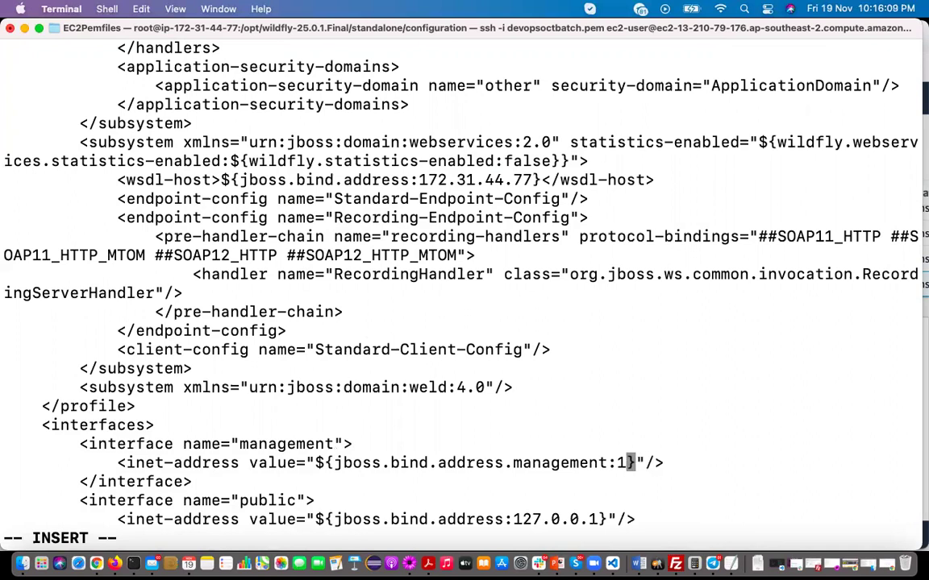
{"action": "key", "text": "BackSpace"}
{"action": "key", "text": "super+v"}
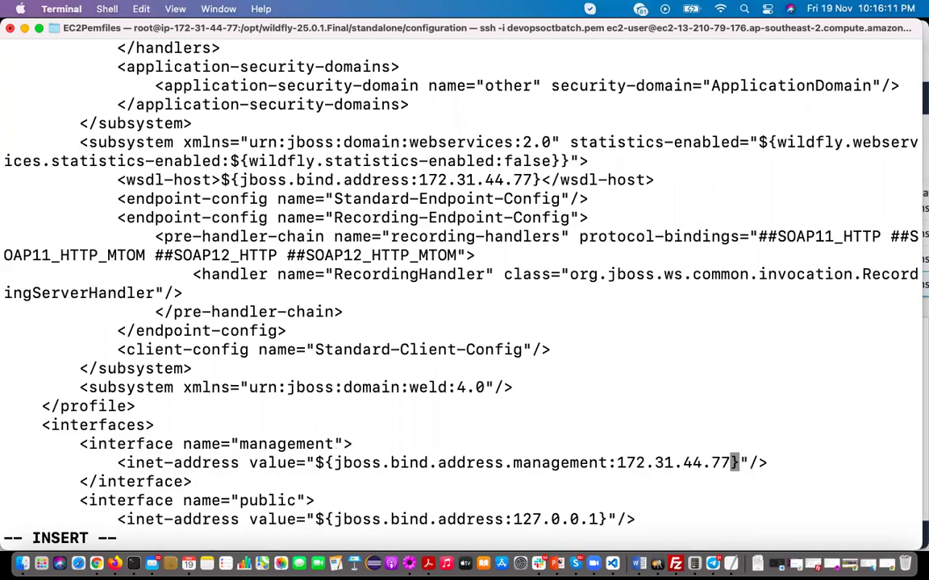
Replace the public interface's 127.0.0.1 with 172.31.44.77 and save standalone.xml with :wq
{"action": "key", "text": "Down"}
{"action": "key", "text": "Down"}
{"action": "key", "text": "Down"}
{"action": "key", "text": "Left"}
{"action": "key", "text": "Left"}
{"action": "key", "text": "Left"}
{"action": "key", "text": "Left"}
{"action": "key", "text": "BackSpace"}
{"action": "key", "text": "BackSpace"}
{"action": "key", "text": "BackSpace"}
{"action": "key", "text": "BackSpace"}
{"action": "key", "text": "BackSpace"}
{"action": "key", "text": "BackSpace"}
{"action": "key", "text": "BackSpace"}
{"action": "key", "text": "BackSpace"}
{"action": "key", "text": "BackSpace"}
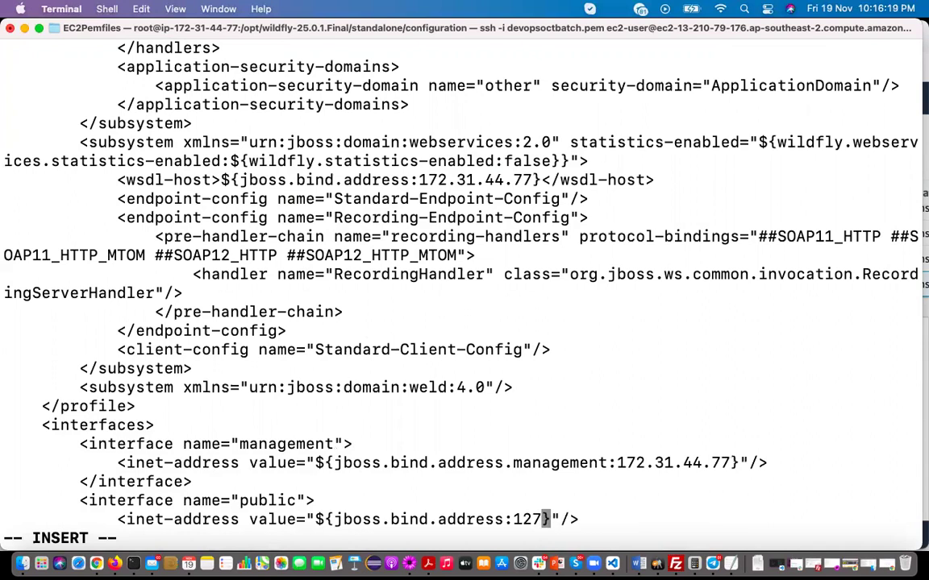
{"action": "key", "text": "super+v"}
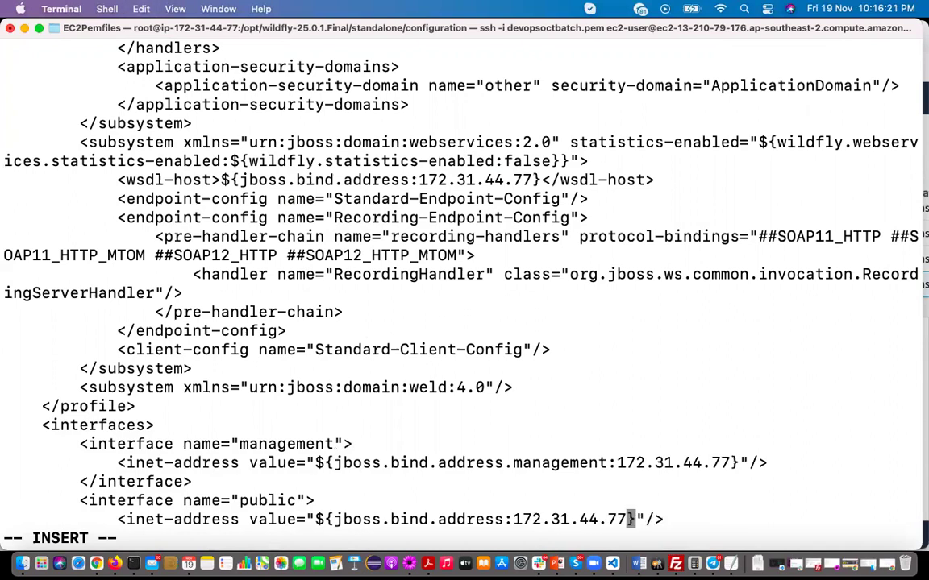
{"action": "key", "text": "Escape"}
{"action": "type", "text": ":wq"}
{"action": "key", "text": "Return"}
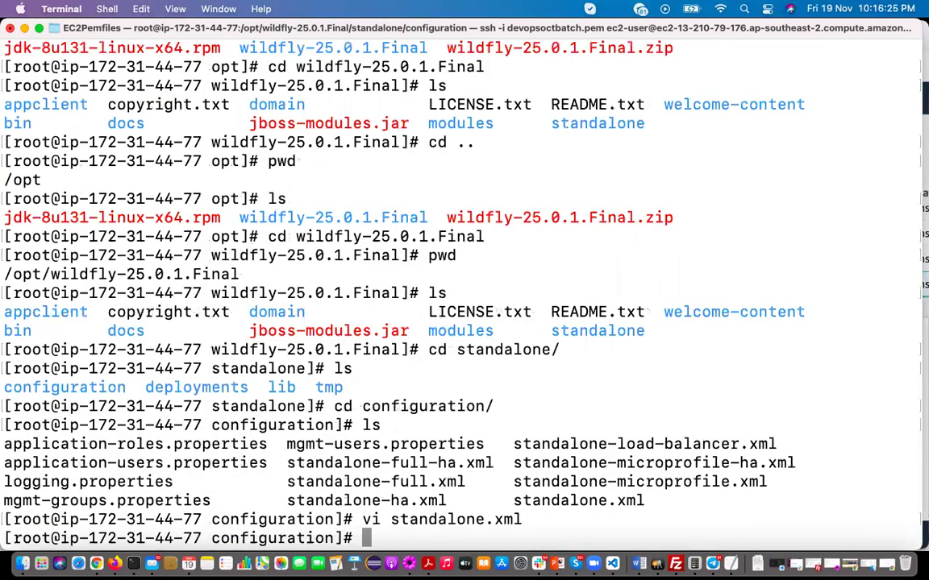
Clear the screen and go up two levels with cd ../../ to the WildFly installation folder
{"action": "type", "text": "clear"}
{"action": "key", "text": "Return"}
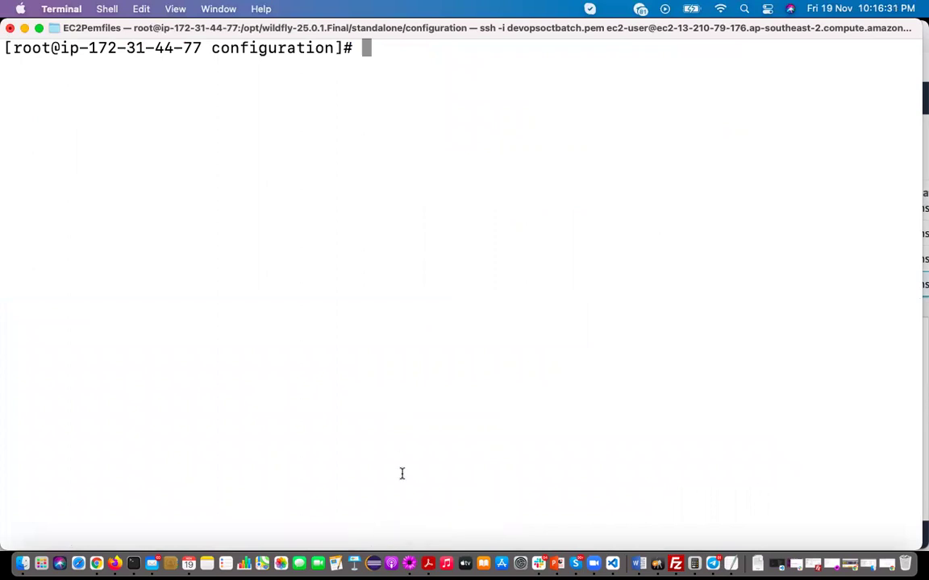
{"action": "type", "text": "cd ../.."}
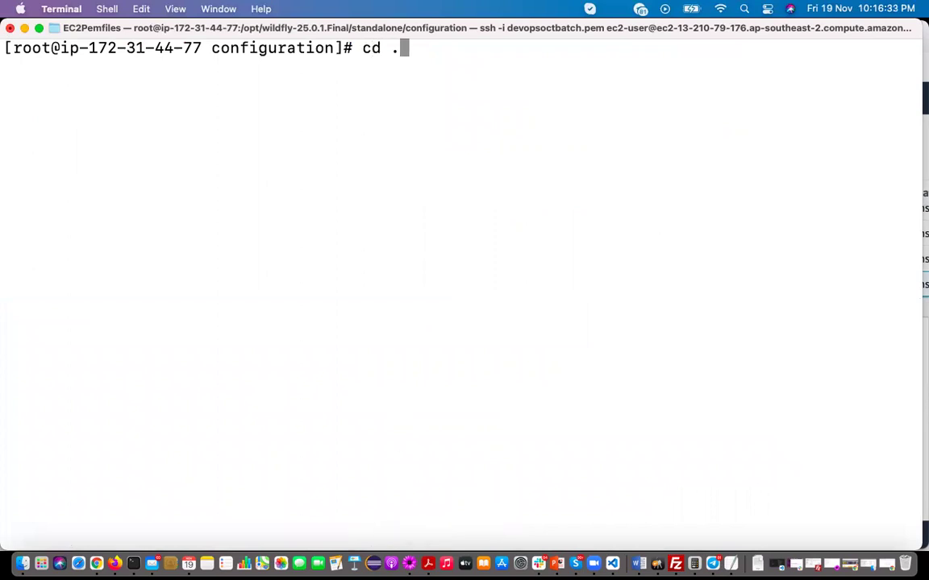
{"action": "type", "text": "/"}
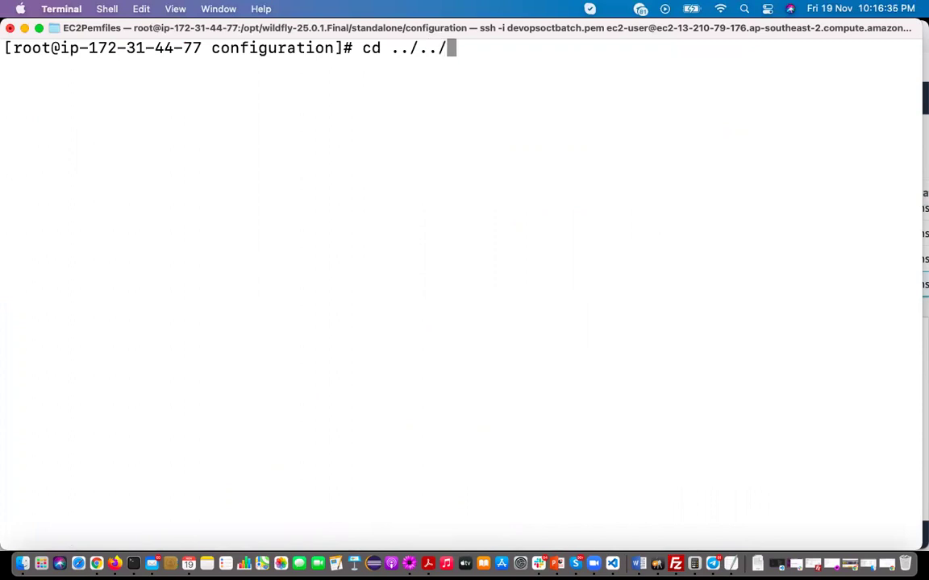
{"action": "key", "text": "Return"}
Confirm the working directory with pwd and list the WildFly installation folder
{"action": "type", "text": "cd"}
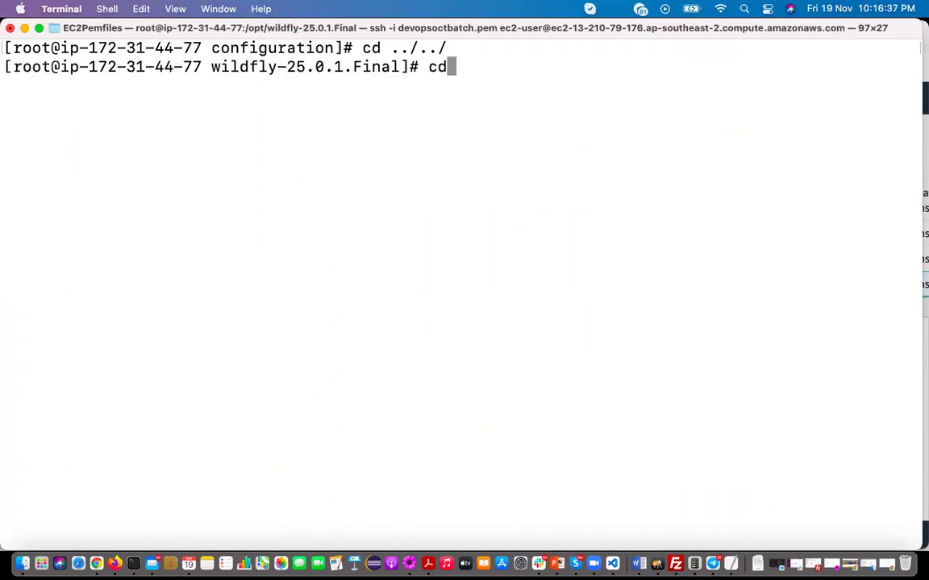
{"action": "key", "text": "BackSpace"}
{"action": "key", "text": "BackSpace"}
{"action": "type", "text": "pwd"}
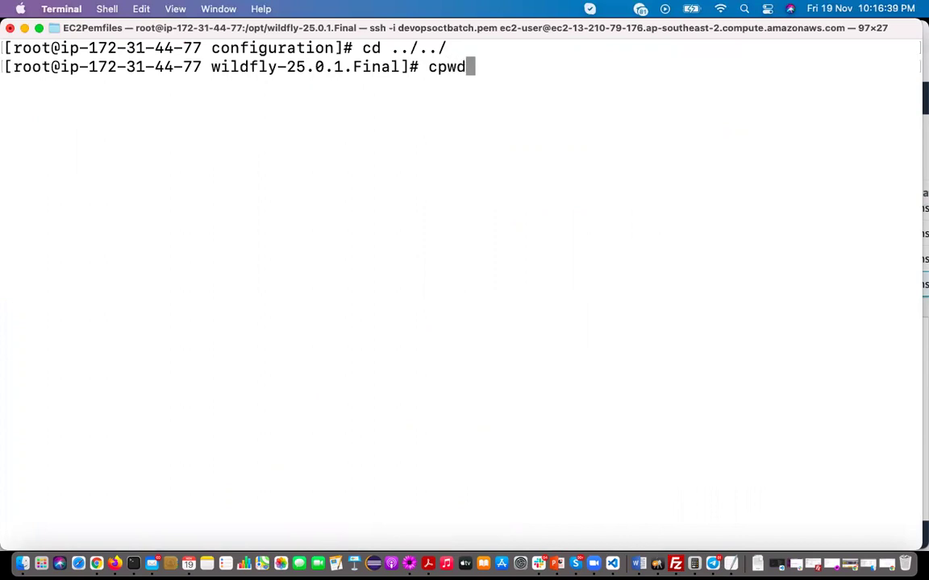
{"action": "key", "text": "Return"}
{"action": "type", "text": "cd"}
{"action": "key", "text": "BackSpace"}
{"action": "key", "text": "BackSpace"}
{"action": "type", "text": "pwd"}
{"action": "key", "text": "Return"}
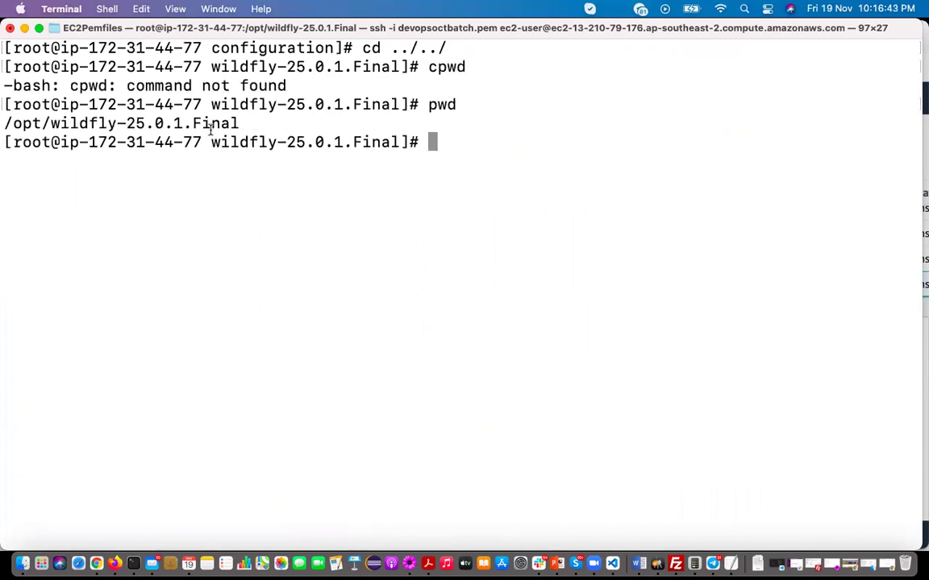
{"action": "type", "text": "ls"}
{"action": "key", "text": "Return"}
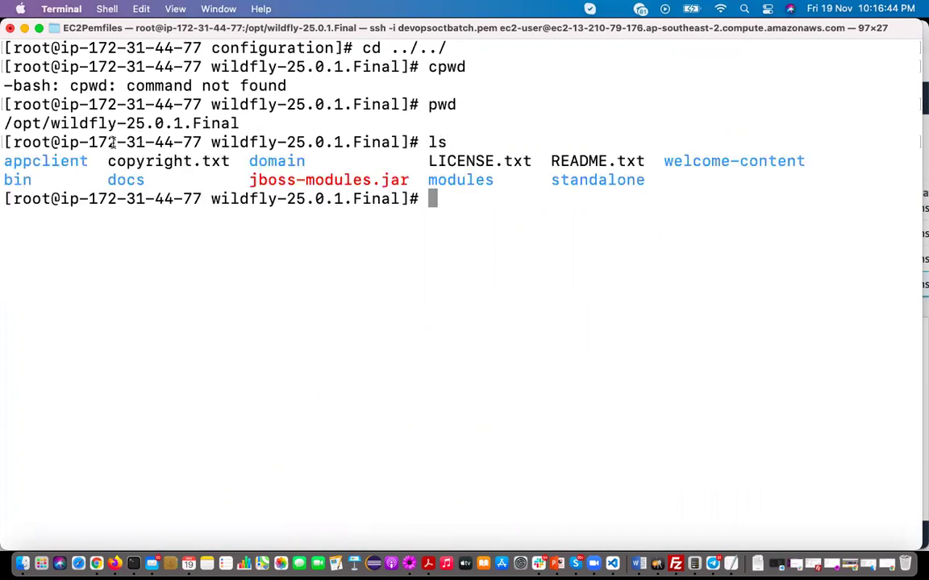
Enter the bin folder and list its scripts, including add-user.sh, standalone.sh and jboss-cli.sh
{"action": "double_click", "coordinate": [17, 179]}
{"action": "left_click", "coordinate": [315, 199]}
{"action": "type", "text": "cd b"}
{"action": "key", "text": "Tab"}
{"action": "key", "text": "Return"}
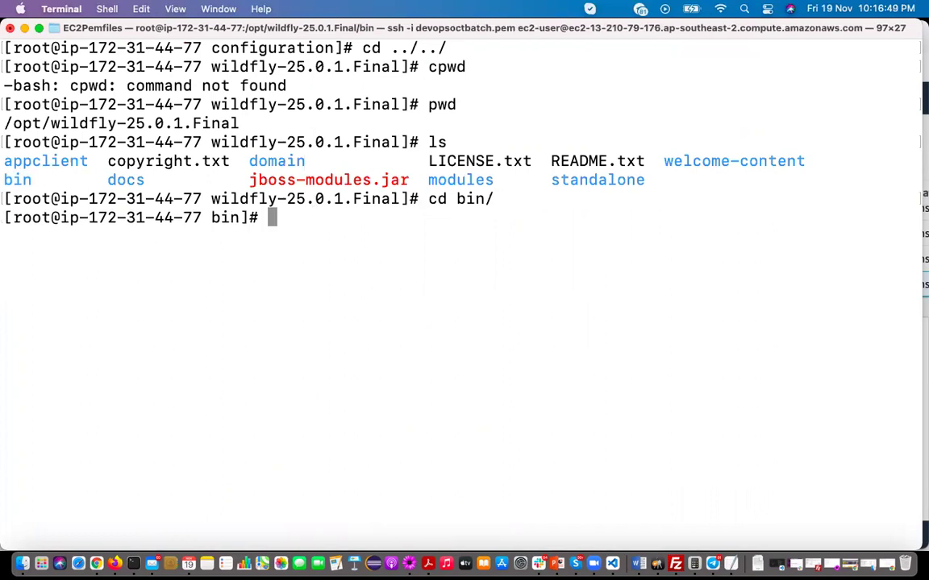
{"action": "type", "text": "ls"}
{"action": "key", "text": "Return"}
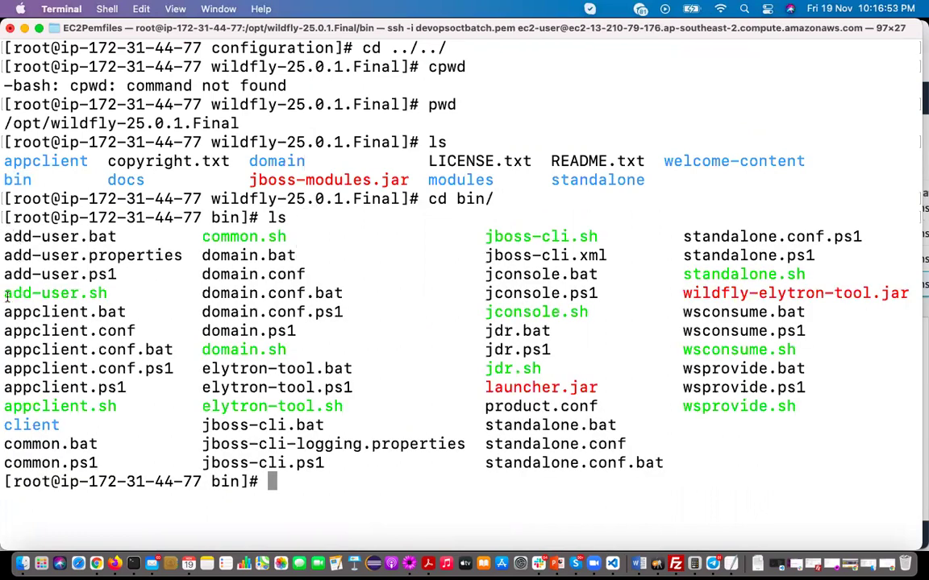
{"action": "double_click", "coordinate": [96, 294]}
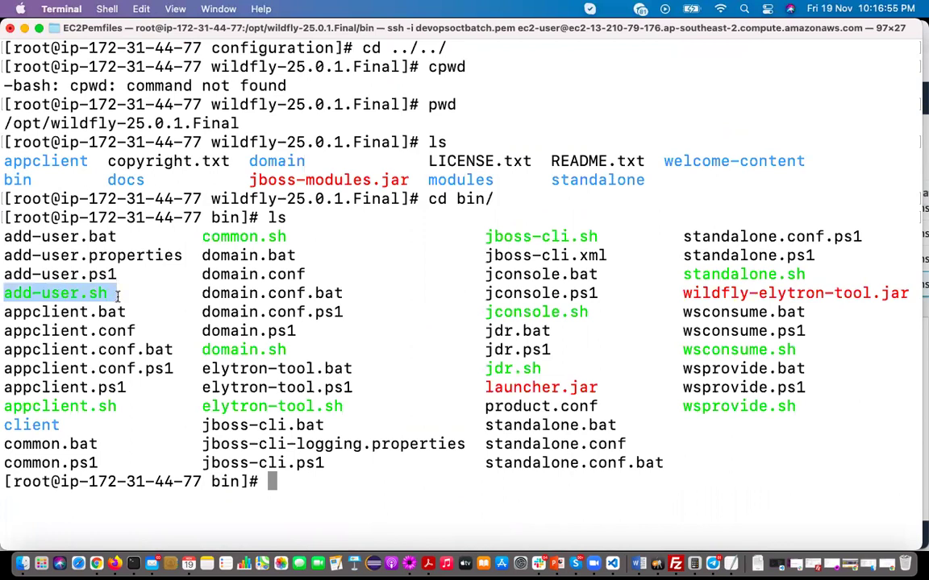
{"action": "left_click", "coordinate": [109, 294]}
{"action": "left_click_drag", "start_coordinate": [6, 295], "coordinate": [103, 294]}
{"action": "left_click", "coordinate": [104, 293]}
Clear the screen and run add-user.sh, choosing option a for a Management User
{"action": "type", "text": "clear"}
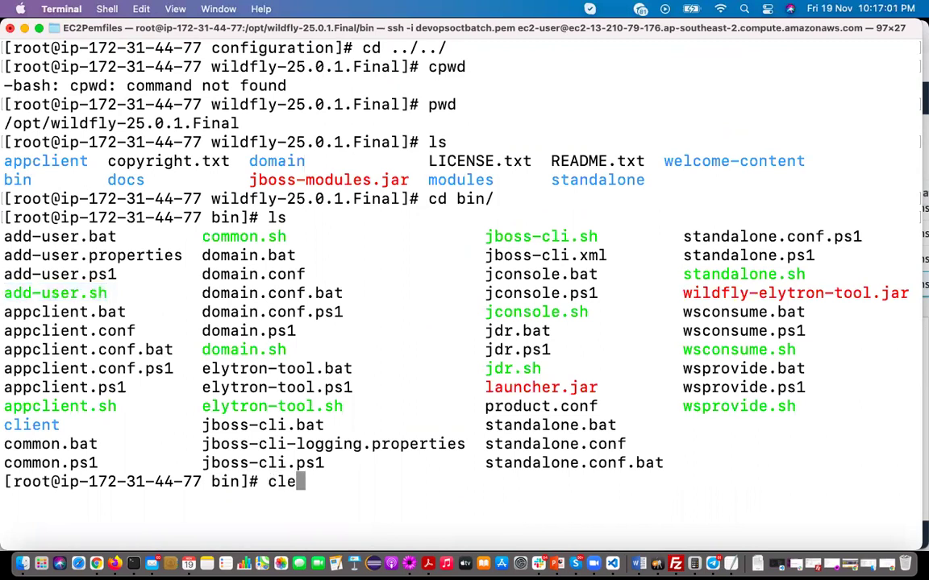
{"action": "key", "text": "Return"}
{"action": "type", "text": "sh "}
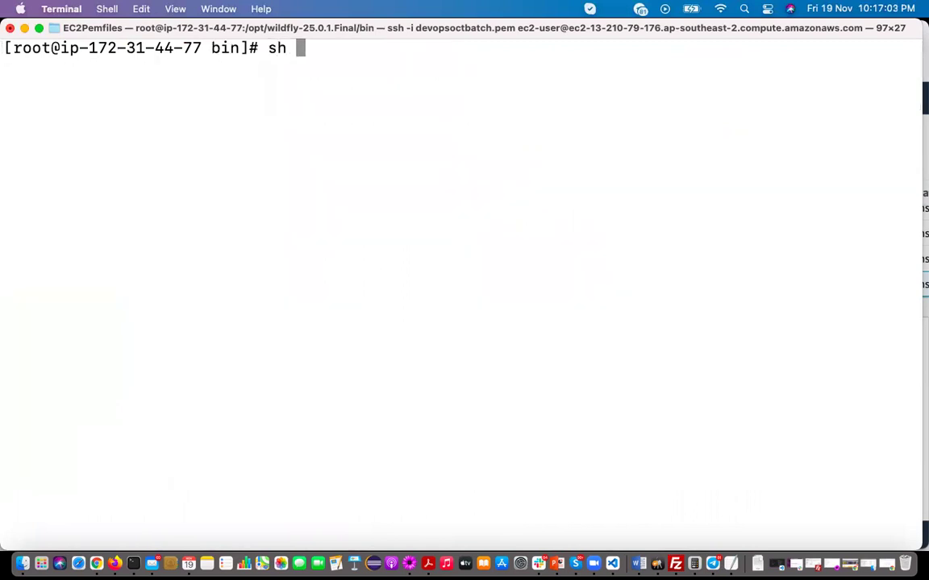
{"action": "type", "text": "add-user."}
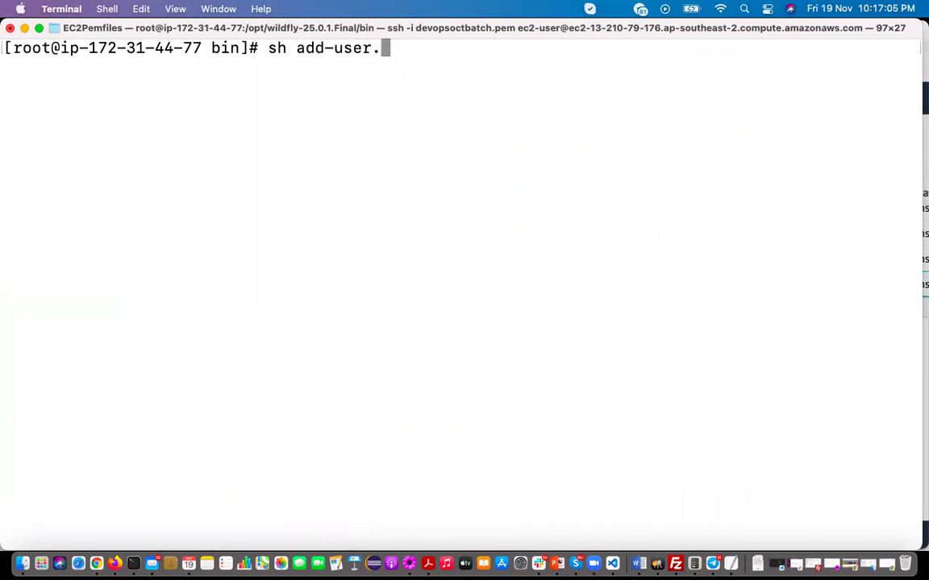
{"action": "type", "text": "sh"}
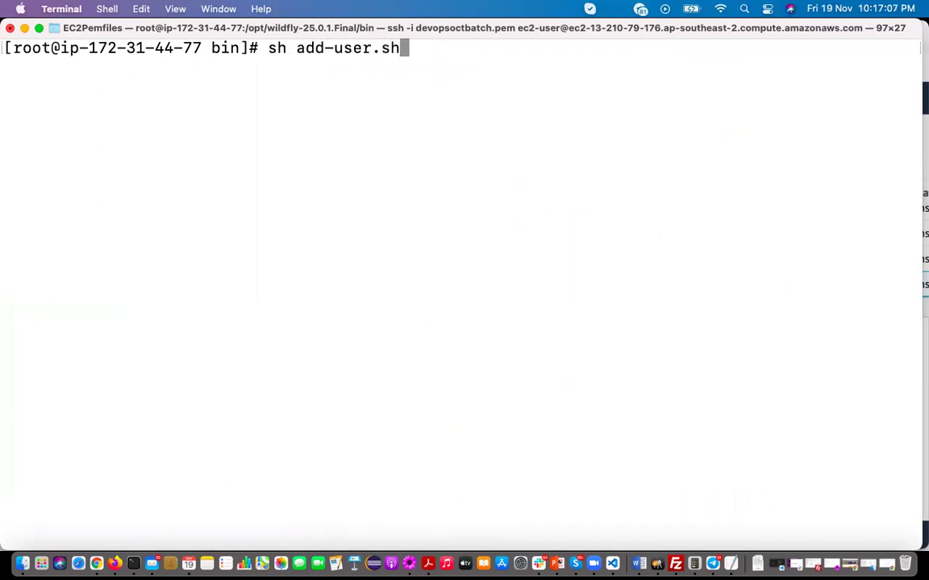
{"action": "key", "text": "Return"}
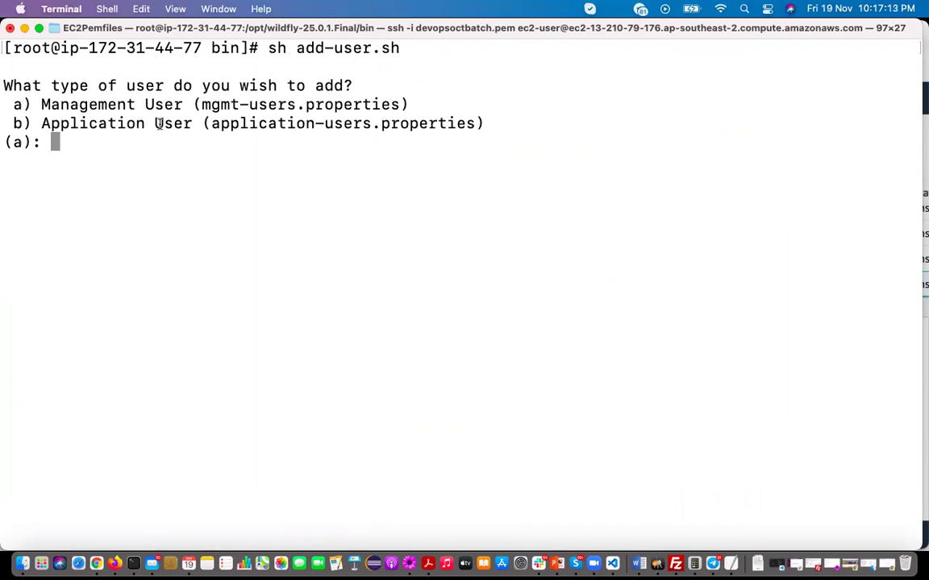
{"action": "type", "text": "a"}
{"action": "key", "text": "Return"}
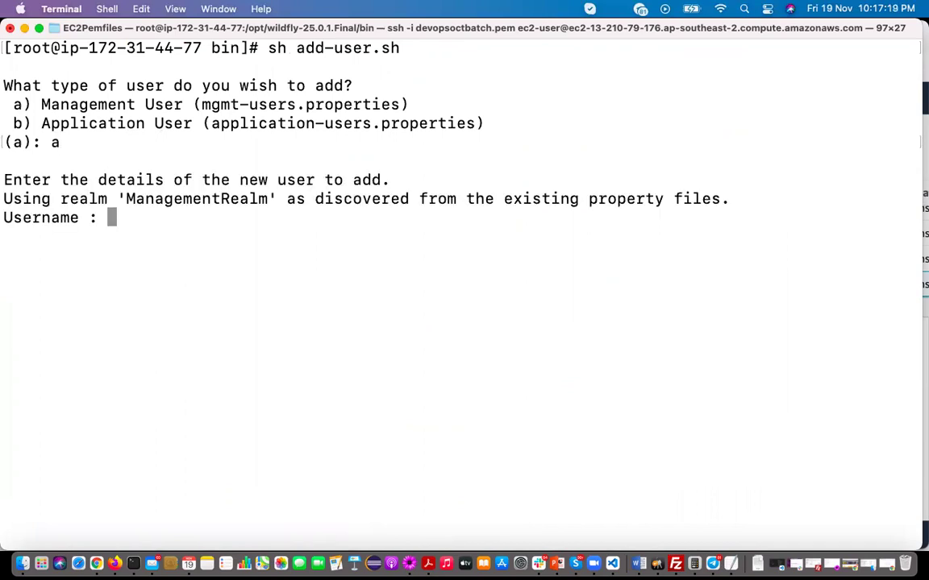
Enter the new user's username and password, leave groups blank, and answer yes to both prompts
{"action": "type", "text": "mithuntechnologies"}
{"action": "key", "text": "Return"}
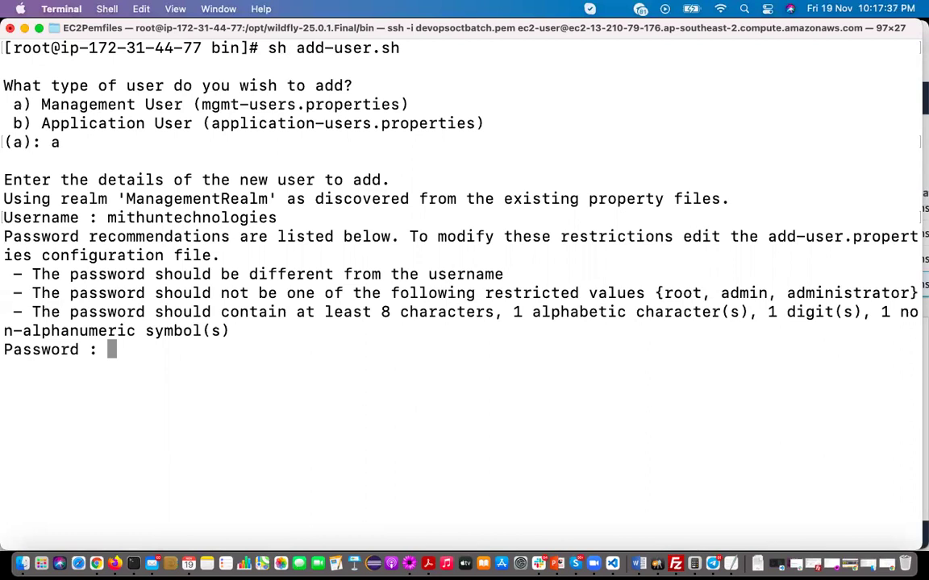
{"action": "key", "text": "Return"}
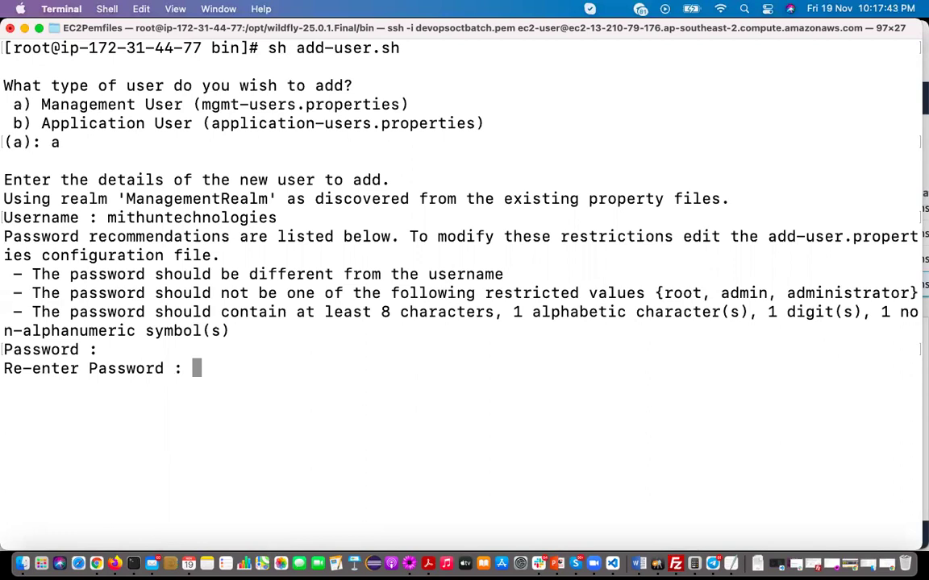
{"action": "key", "text": "Return"}
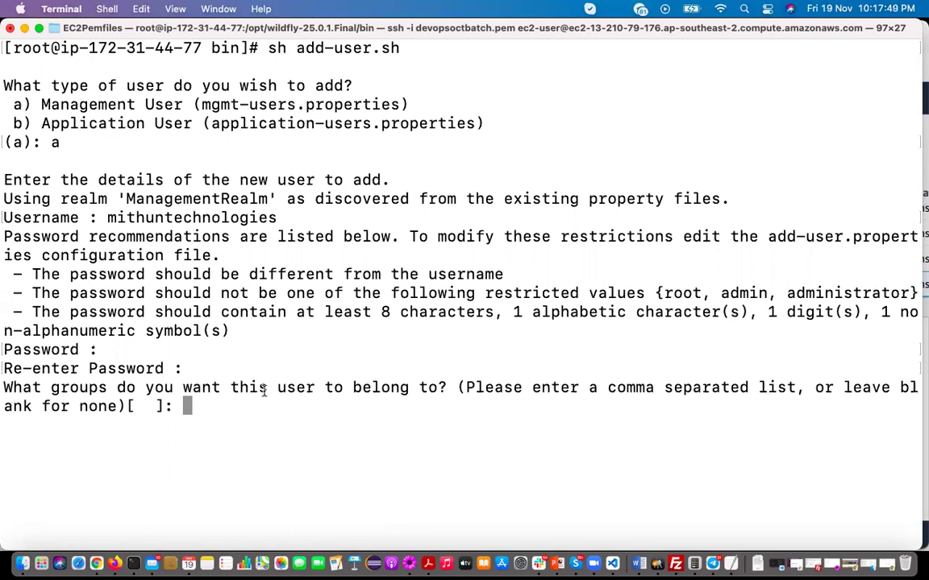
{"action": "key", "text": "Return"}
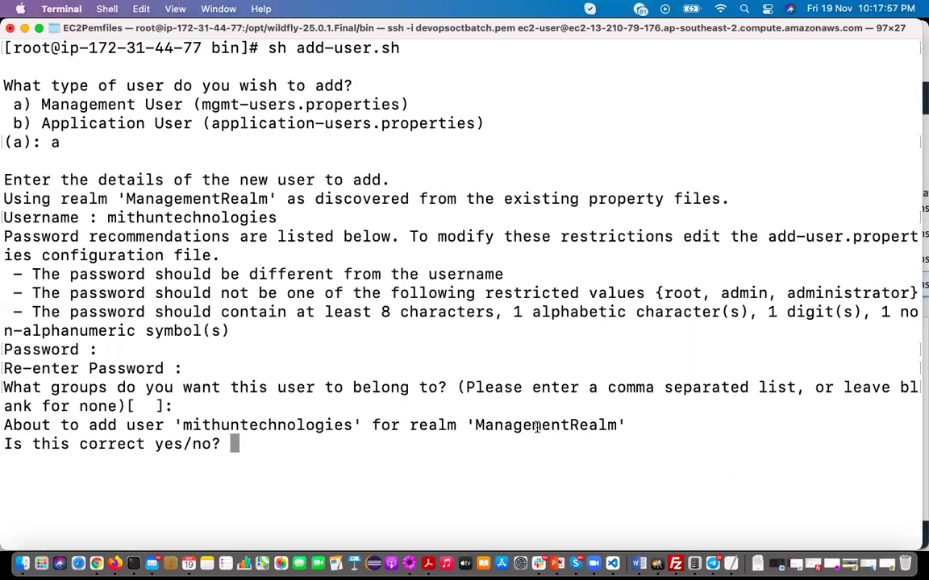
{"action": "type", "text": "yes"}
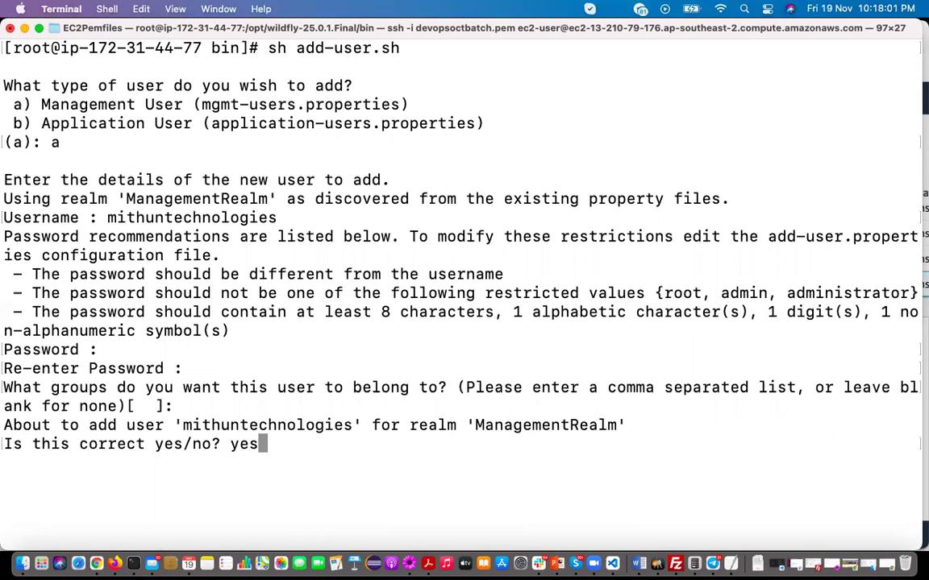
{"action": "key", "text": "Return"}
{"action": "type", "text": "yes"}
{"action": "key", "text": "Return"}
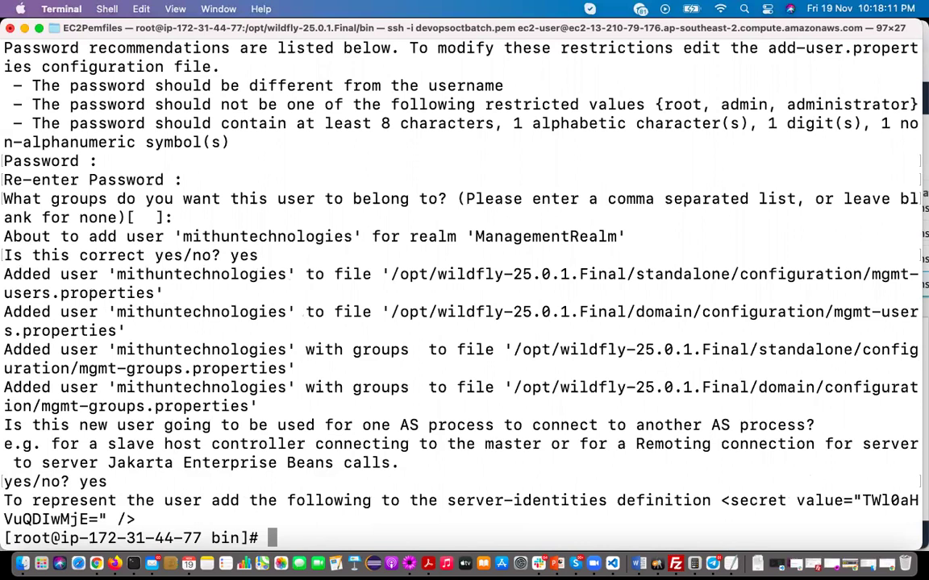
Clear the screen, list the bin folder, and start WildFly with sh standalone.sh
{"action": "type", "text": "clear"}
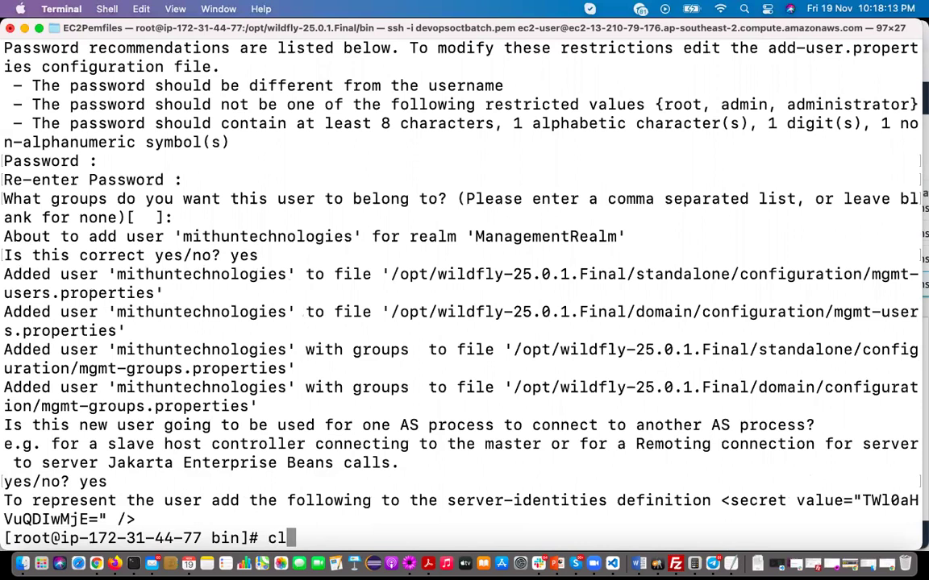
{"action": "key", "text": "Return"}
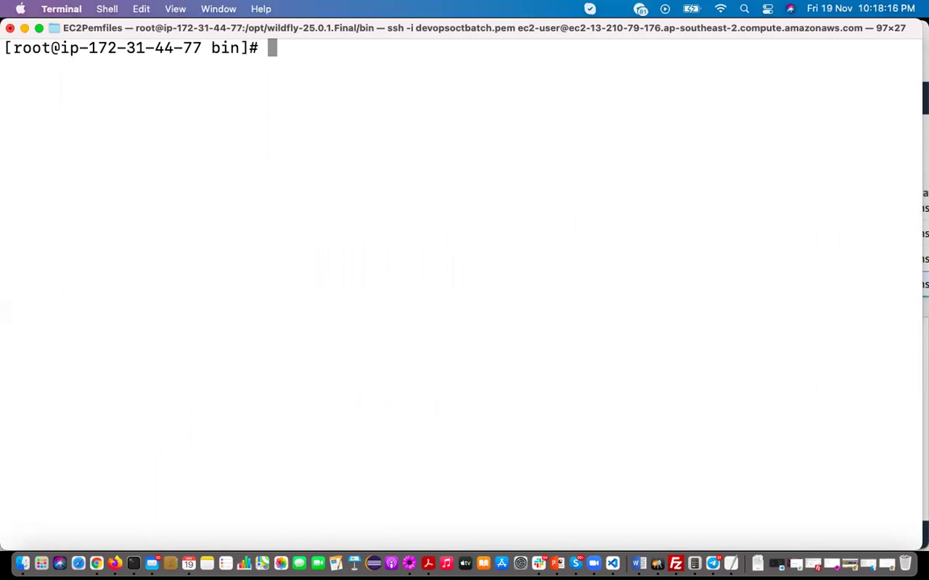
{"action": "type", "text": "ls"}
{"action": "key", "text": "Return"}
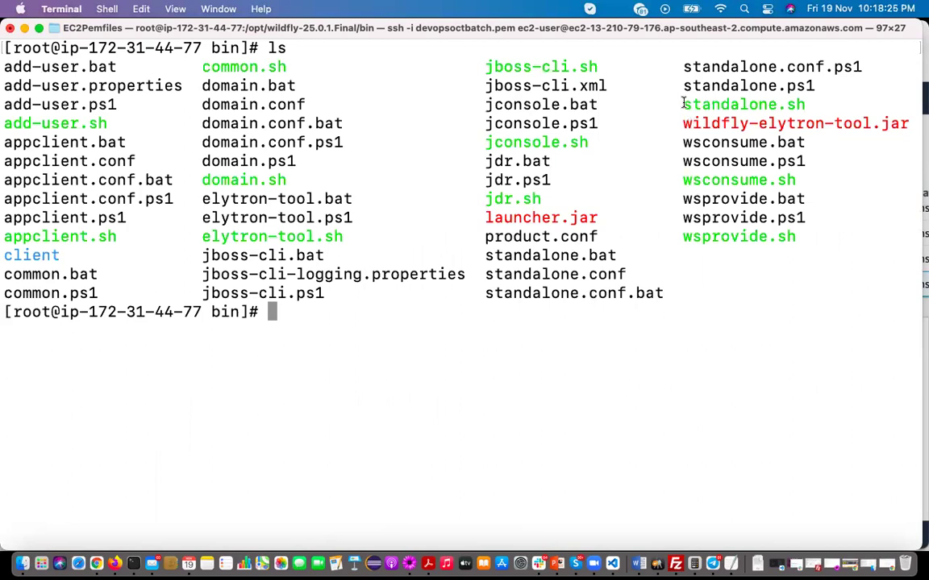
{"action": "left_click_drag", "start_coordinate": [683, 104], "coordinate": [809, 102]}
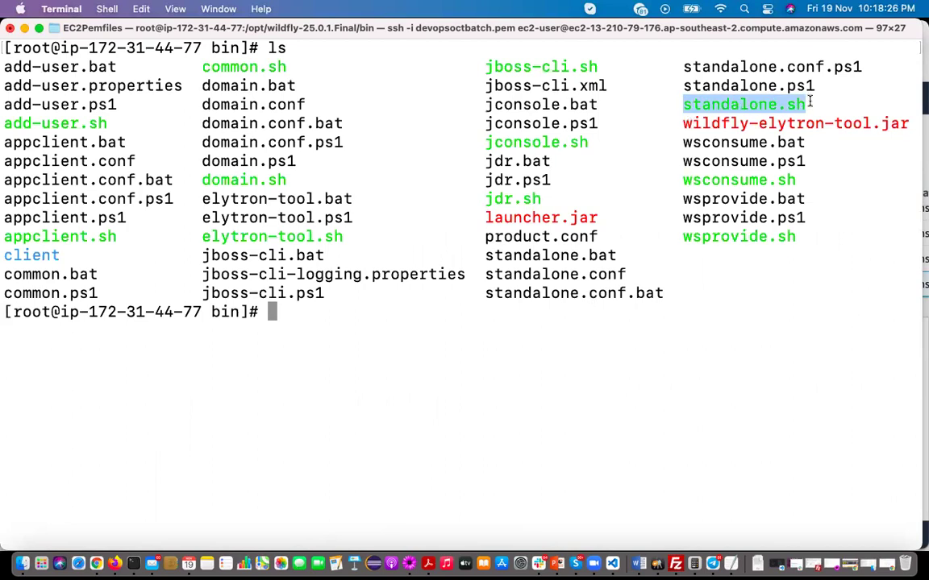
{"action": "left_click", "coordinate": [350, 313]}
{"action": "type", "text": "sh st"}
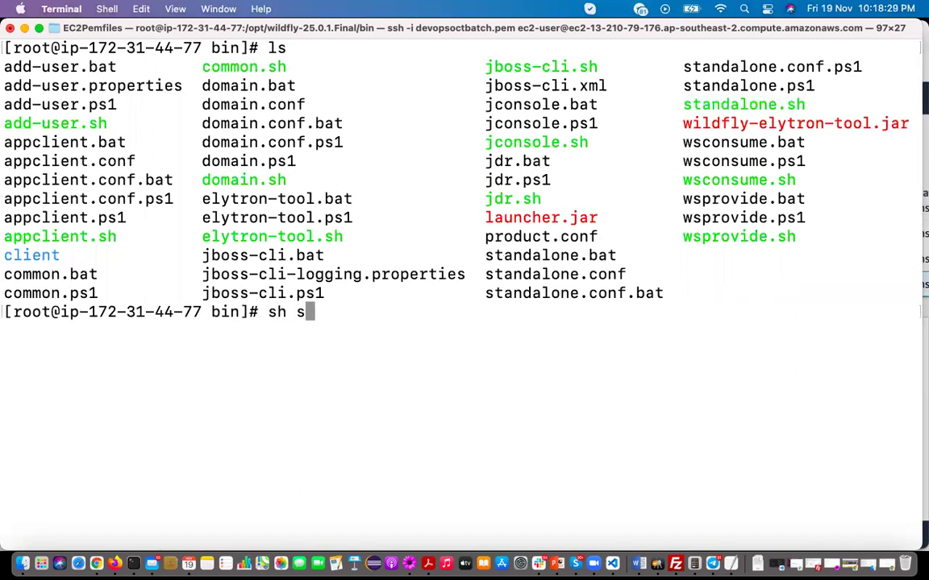
{"action": "key", "text": "Tab"}
{"action": "type", "text": "sh"}
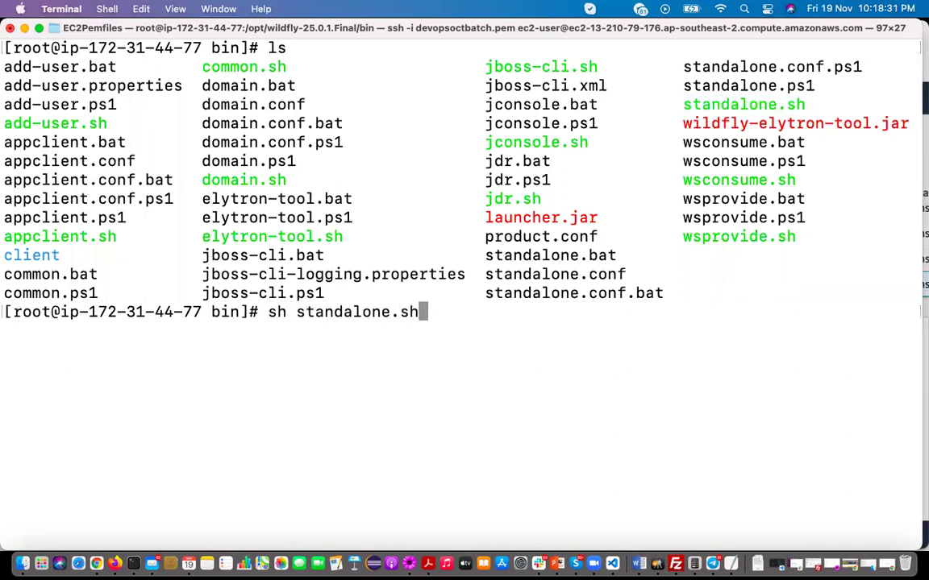
{"action": "key", "text": "Return"}
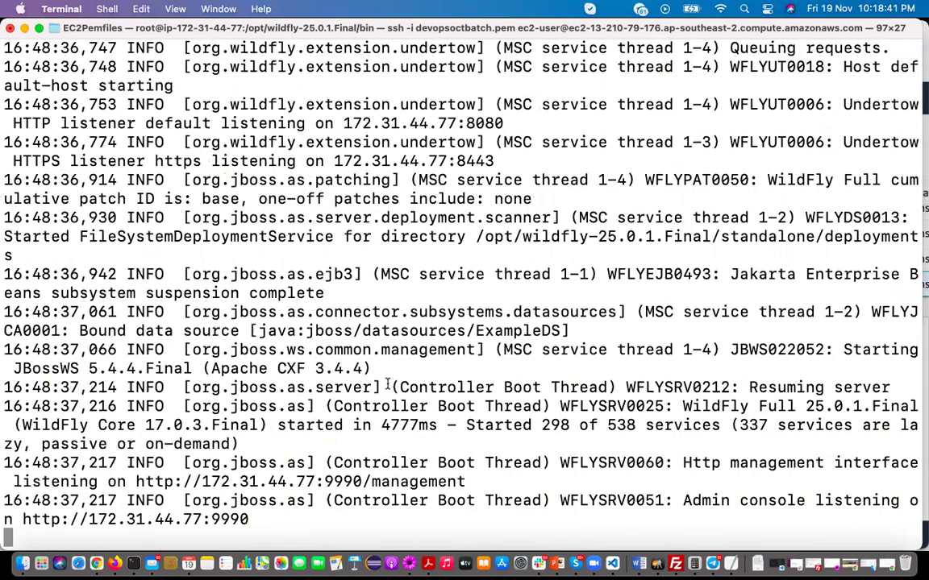
{"action": "left_click_drag", "start_coordinate": [466, 426], "coordinate": [662, 430]}
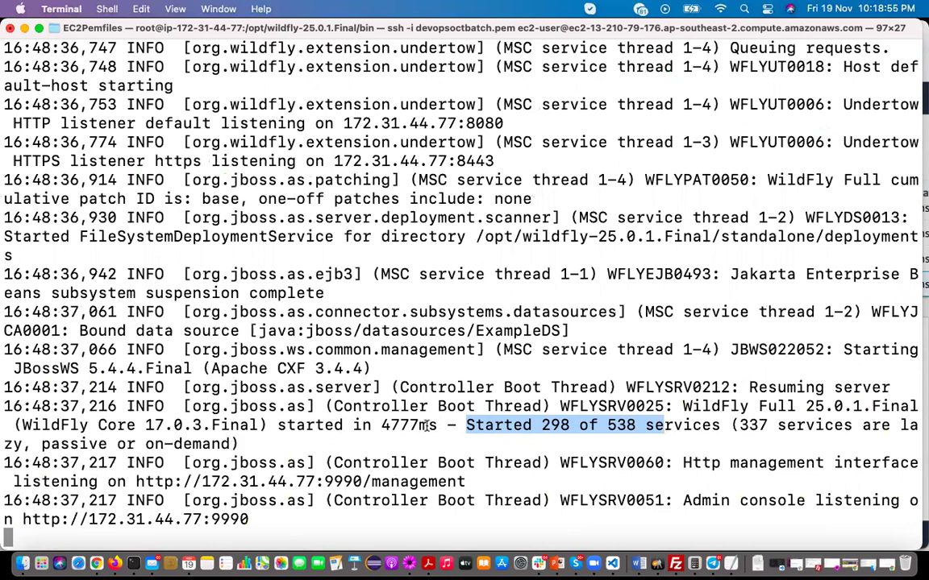
Add blank lines after the 127.0.0.0 line in the TextMate WildFly notes
{"action": "left_click", "coordinate": [410, 565]}
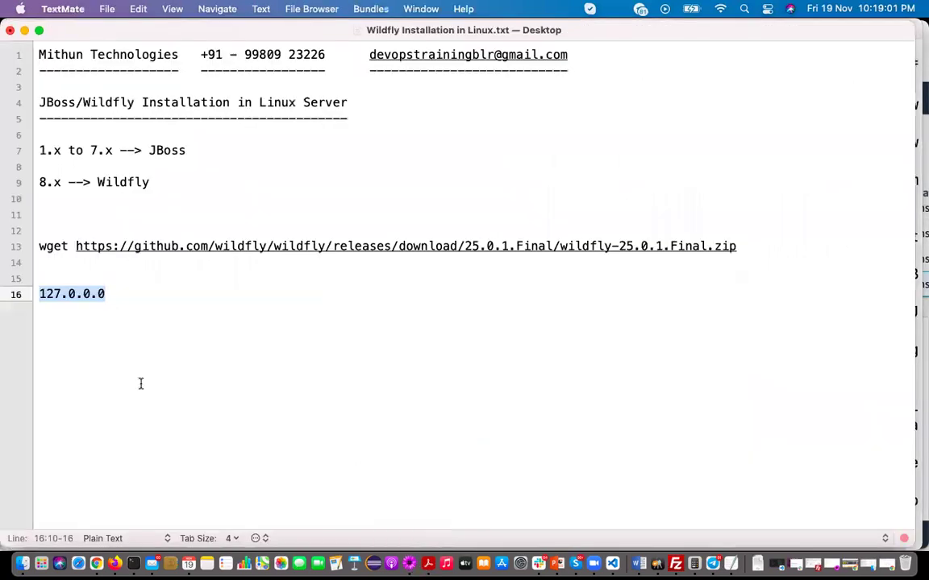
{"action": "key", "text": "Right"}
{"action": "key", "text": "Return"}
{"action": "key", "text": "Return"}
{"action": "key", "text": "Return"}
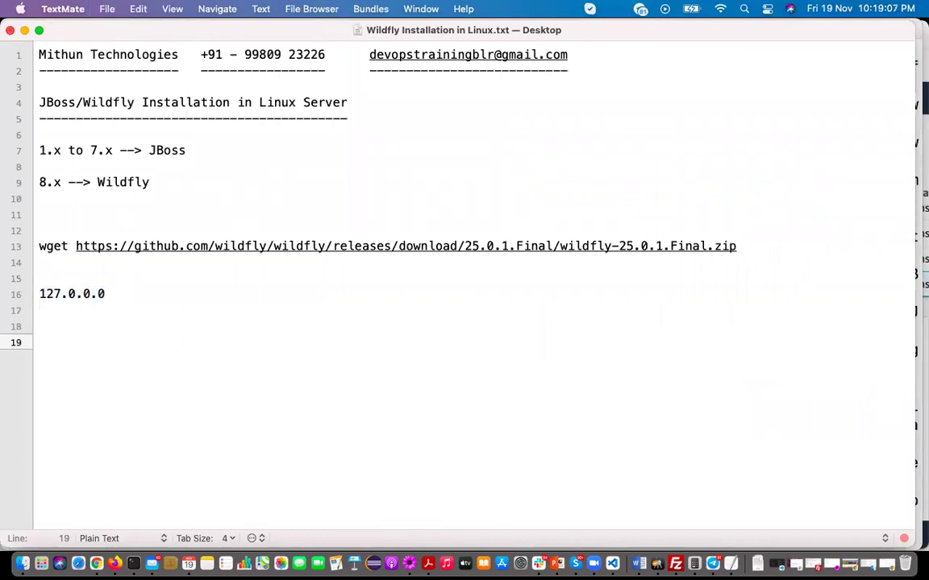
Copy the Wildfly Server's public IPv4 address 13.210.79.176 from the EC2 instance details
{"action": "left_click", "coordinate": [115, 563]}
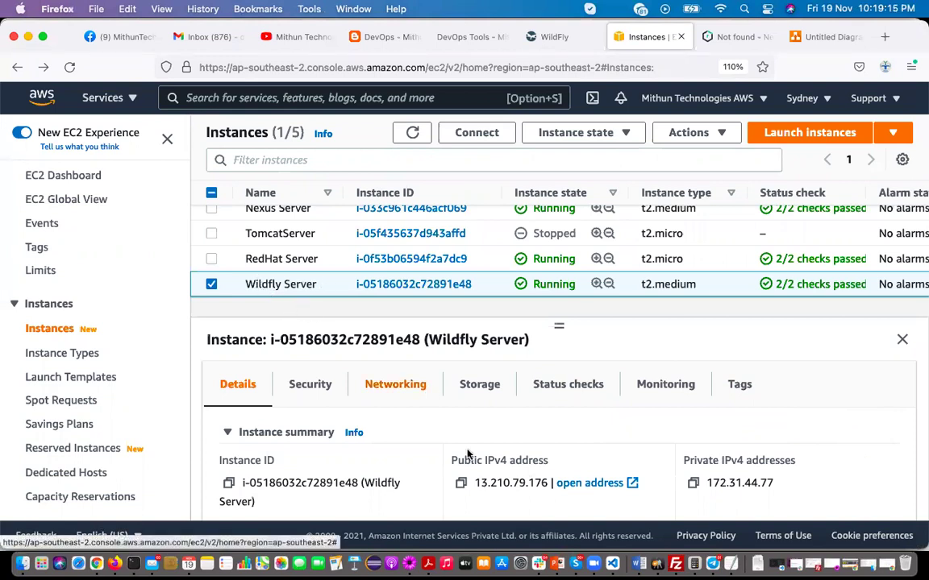
{"action": "left_click", "coordinate": [461, 483]}
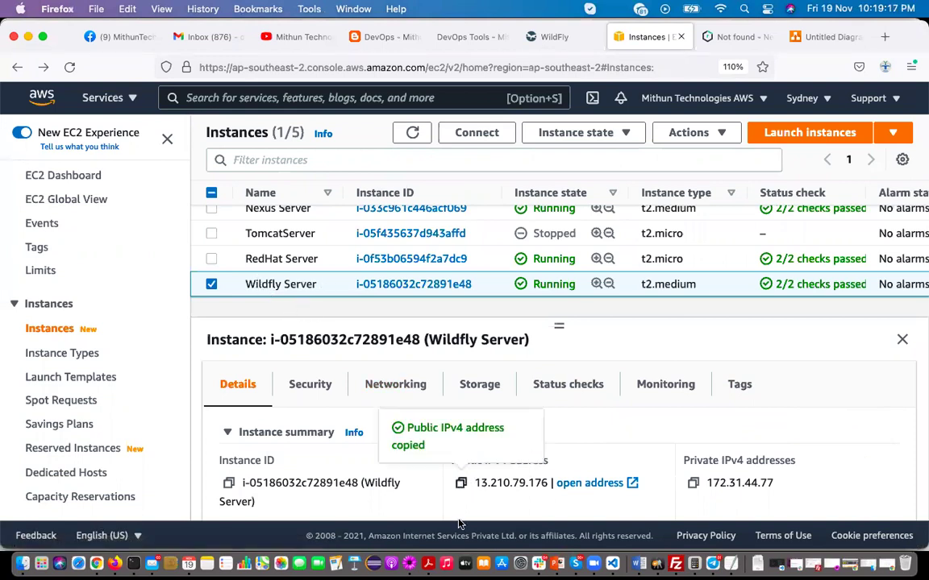
{"action": "left_click", "coordinate": [407, 563]}
{"action": "type", "text": "http:;;"}
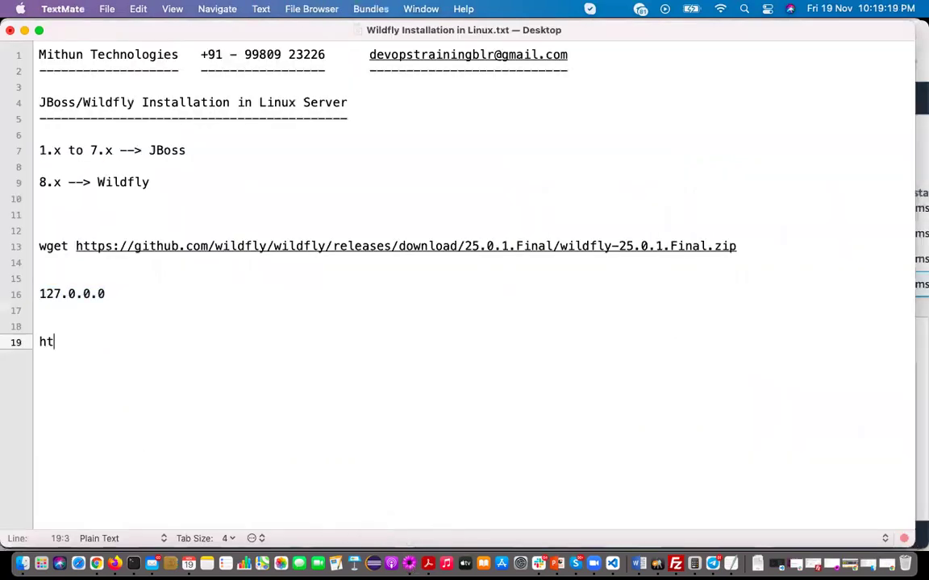
{"action": "key", "text": "super+v"}
{"action": "key", "text": "BackSpace"}
{"action": "key", "text": "BackSpace"}
{"action": "key", "text": "BackSpace"}
{"action": "key", "text": "BackSpace"}
{"action": "key", "text": "BackSpace"}
{"action": "key", "text": "BackSpace"}
{"action": "key", "text": "BackSpace"}
{"action": "key", "text": "BackSpace"}
{"action": "key", "text": "BackSpace"}
{"action": "key", "text": "BackSpace"}
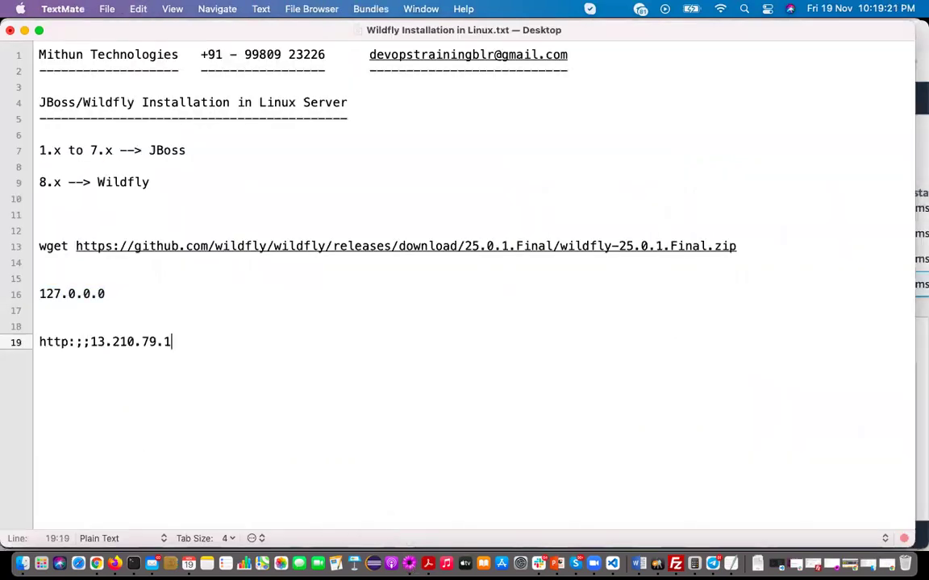
{"action": "key", "text": "BackSpace"}
{"action": "key", "text": "BackSpace"}
{"action": "key", "text": "BackSpace"}
{"action": "key", "text": "BackSpace"}
{"action": "key", "text": "BackSpace"}
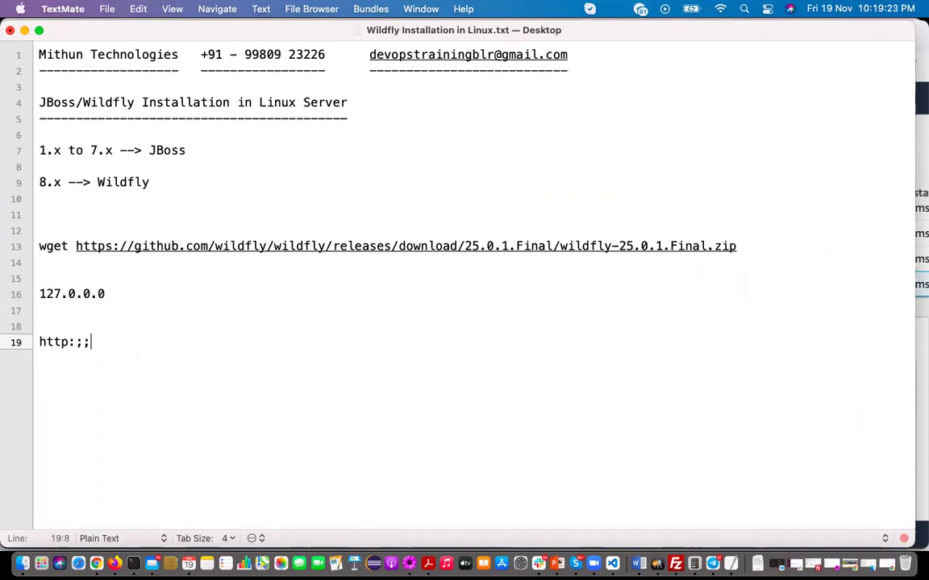
{"action": "type", "text": "//"}
{"action": "key", "text": "super+v"}
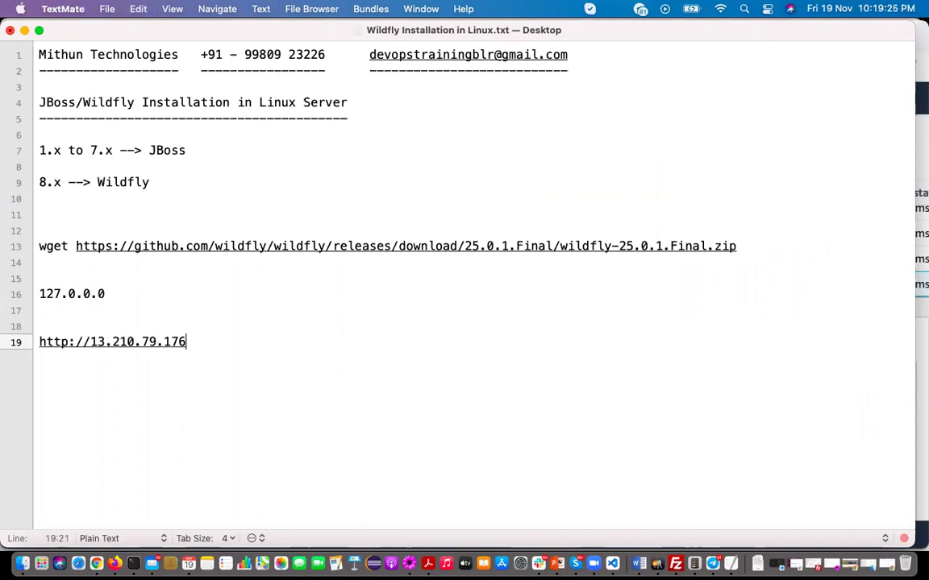
{"action": "type", "text": ":8080"}
{"action": "key", "text": "Return"}
{"action": "key", "text": "Return"}
{"action": "key", "text": "Return"}
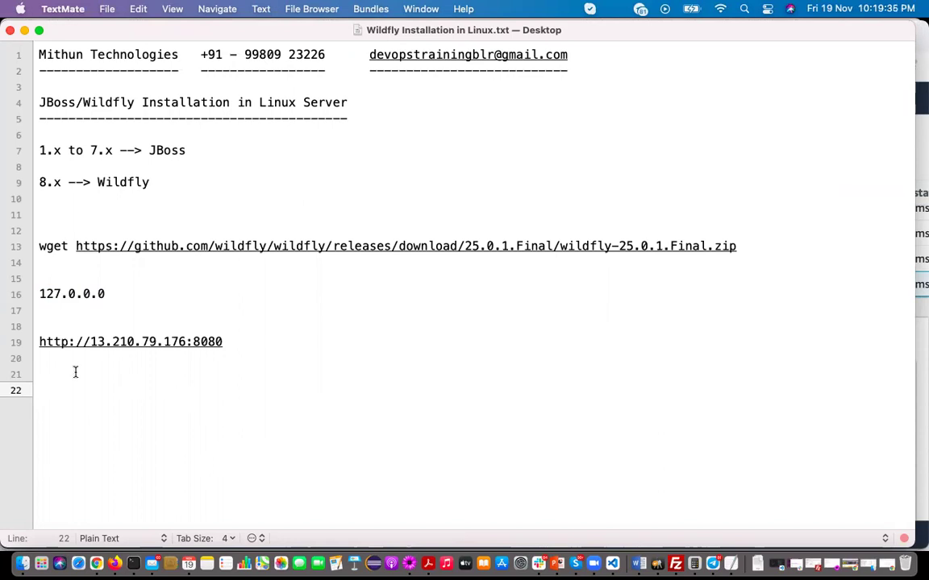
{"action": "left_click_drag", "start_coordinate": [251, 342], "coordinate": [37, 342]}
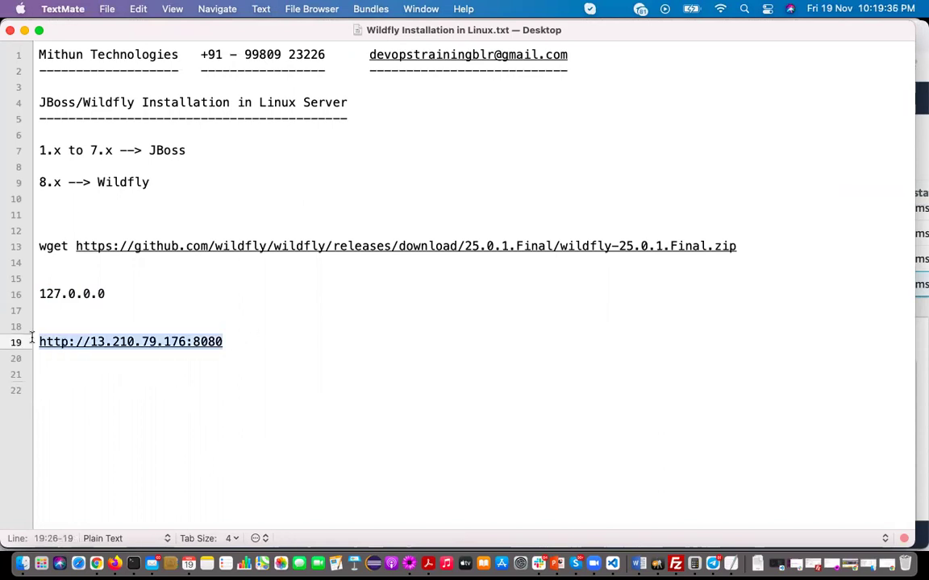
Load the copied WildFly URL in a new Firefox tab
{"action": "left_click", "coordinate": [115, 564]}
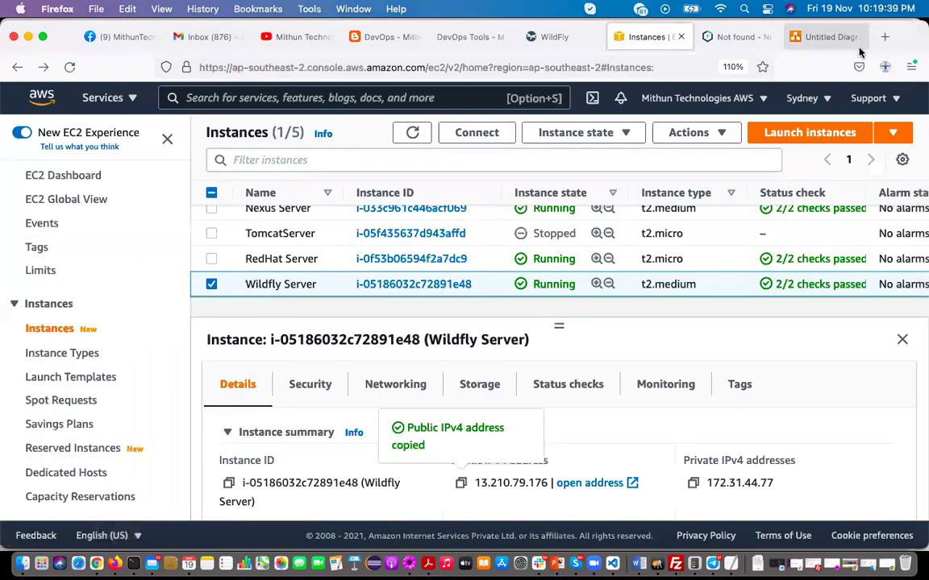
{"action": "left_click", "coordinate": [886, 37]}
{"action": "key", "text": "super+v"}
{"action": "key", "text": "Return"}
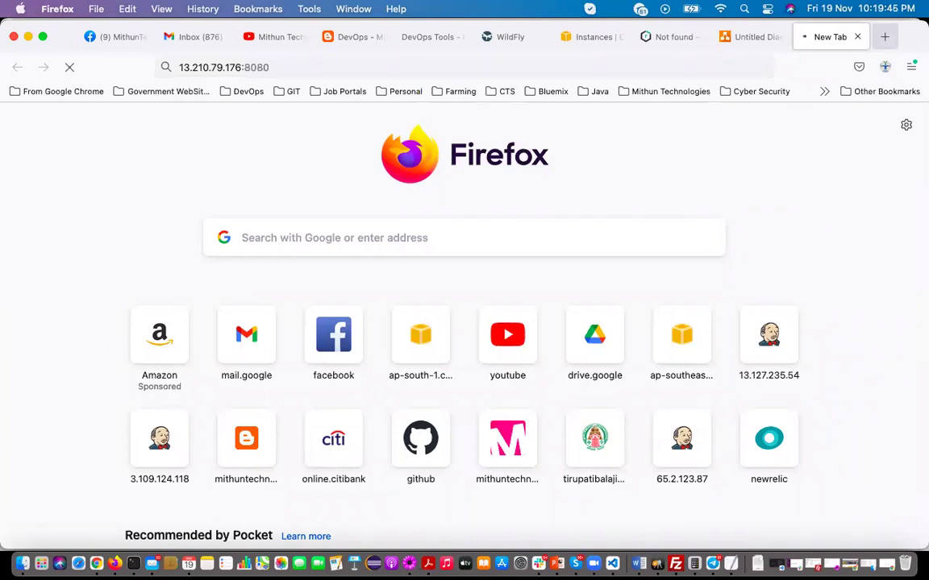
Show the Wildfly Server instance's Security details in the EC2 Instances page
{"action": "left_click", "coordinate": [587, 41]}
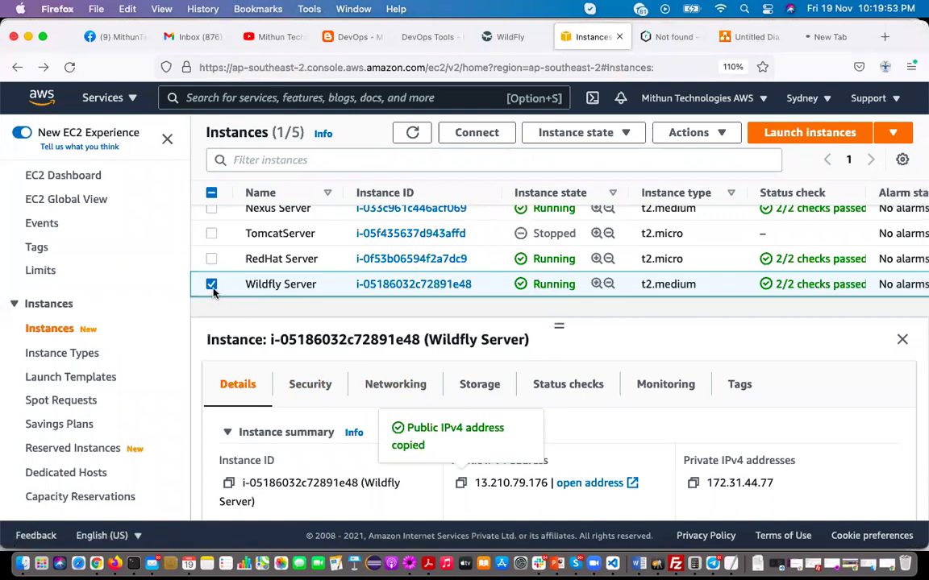
{"action": "left_click", "coordinate": [315, 392]}
{"action": "scroll", "coordinate": [325, 464], "scroll_direction": "down", "scroll_amount": 2}
{"action": "scroll", "coordinate": [324, 464], "scroll_direction": "down", "scroll_amount": 2}
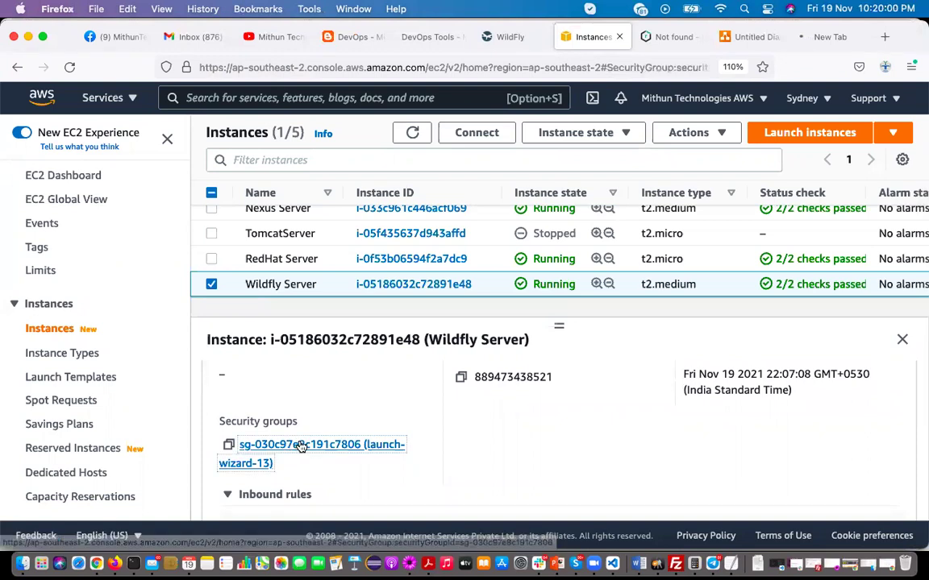
Add and save an All TCP inbound rule from Anywhere-IPv4 0.0.0.0/0 in launch-wizard-13
{"action": "left_click", "coordinate": [291, 445]}
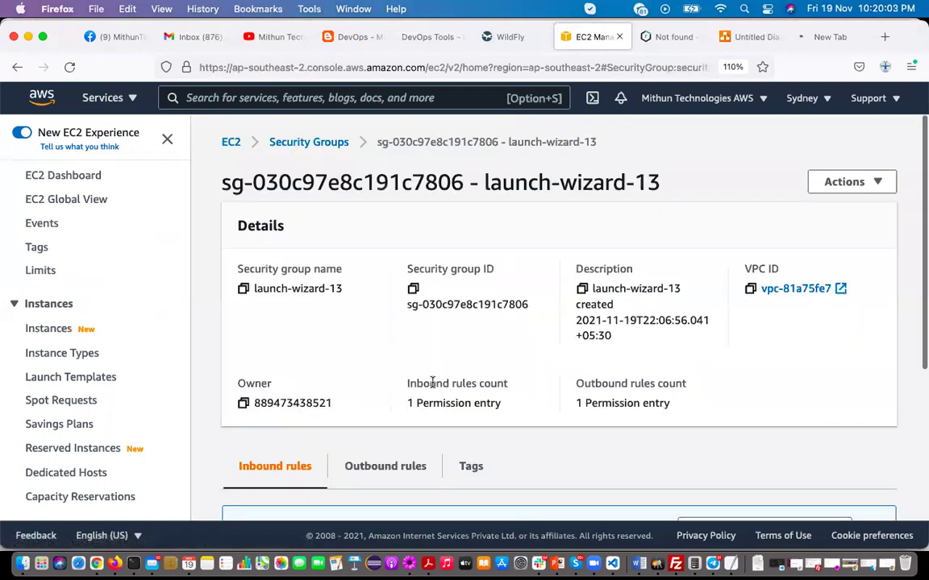
{"action": "scroll", "coordinate": [647, 424], "scroll_direction": "down", "scroll_amount": 5}
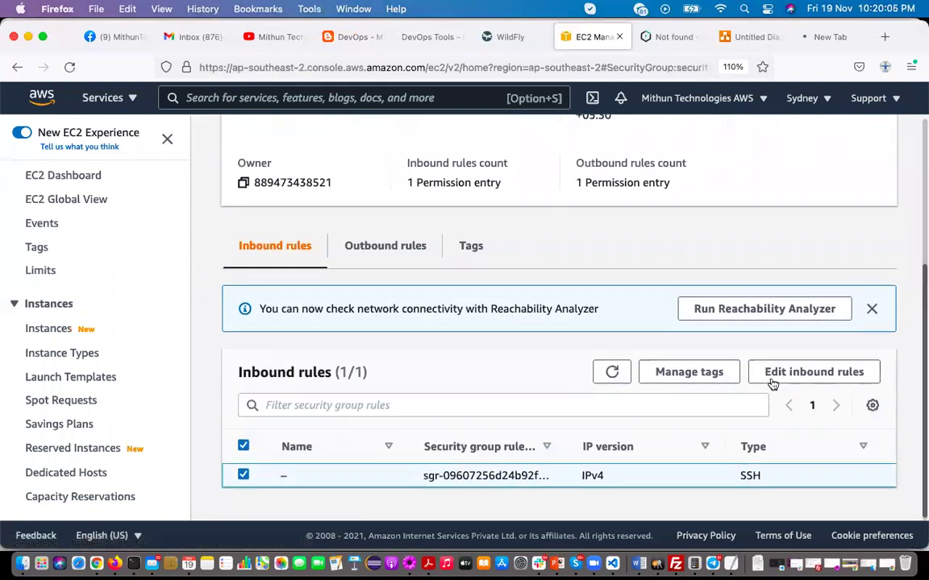
{"action": "left_click", "coordinate": [776, 374]}
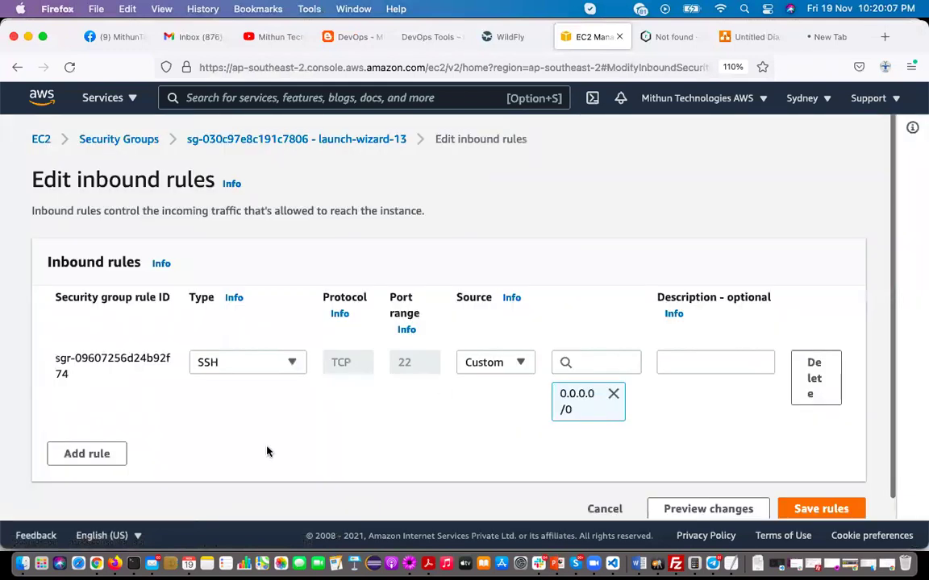
{"action": "left_click", "coordinate": [108, 455]}
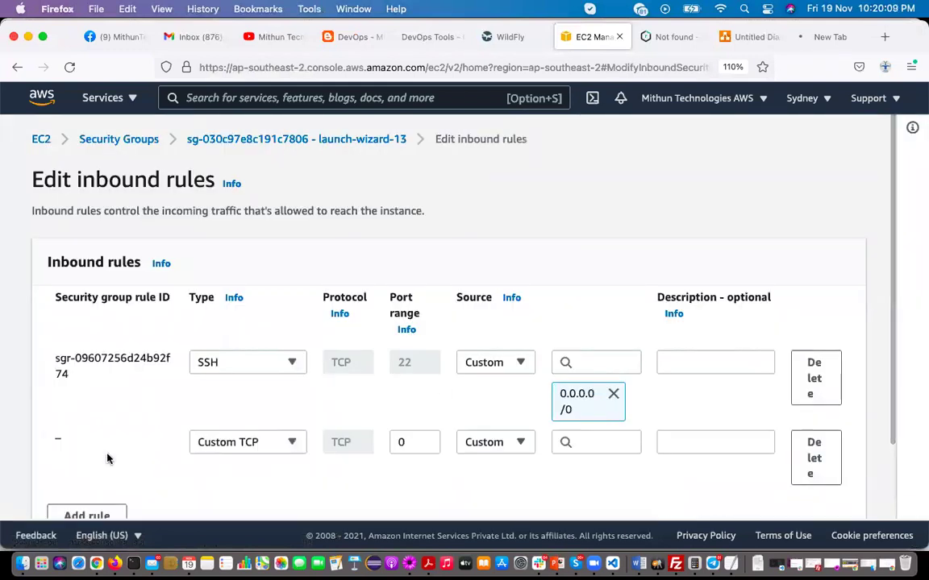
{"action": "left_click", "coordinate": [229, 441]}
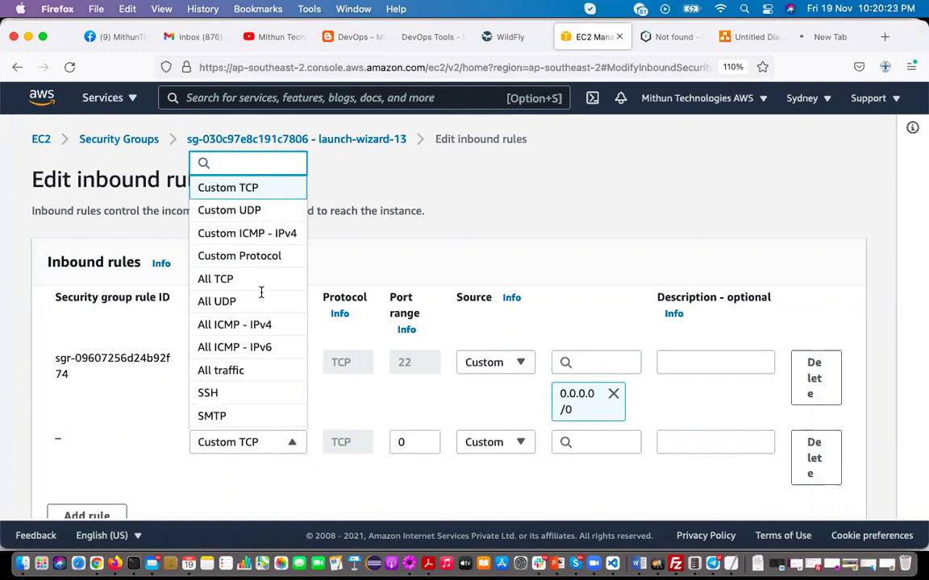
{"action": "left_click", "coordinate": [203, 279]}
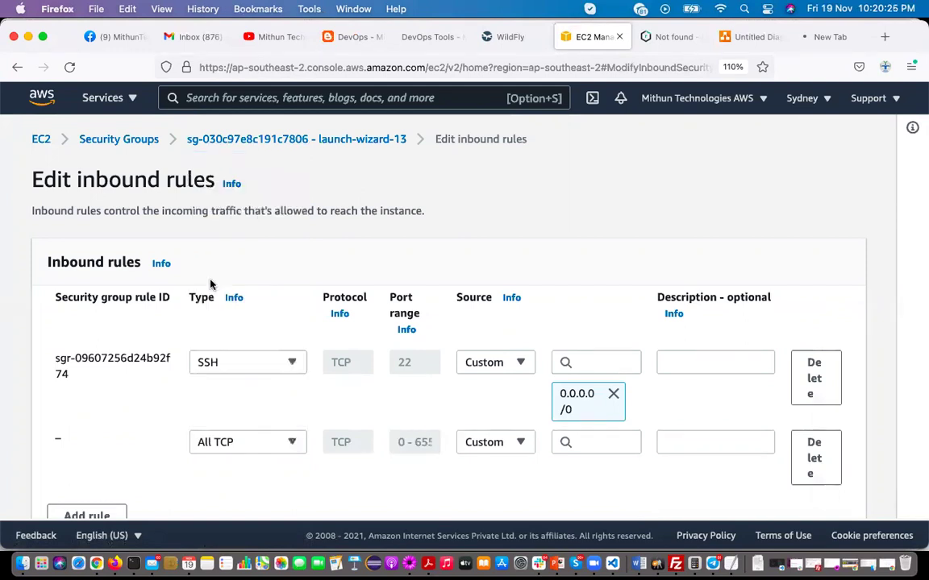
{"action": "left_click", "coordinate": [523, 446]}
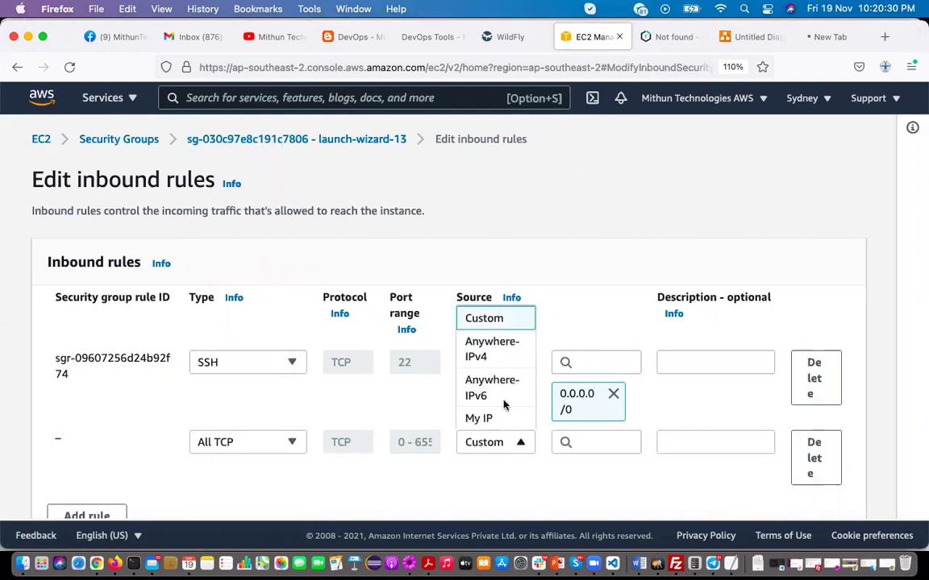
{"action": "left_click", "coordinate": [490, 355]}
{"action": "scroll", "coordinate": [515, 478], "scroll_direction": "down", "scroll_amount": 4}
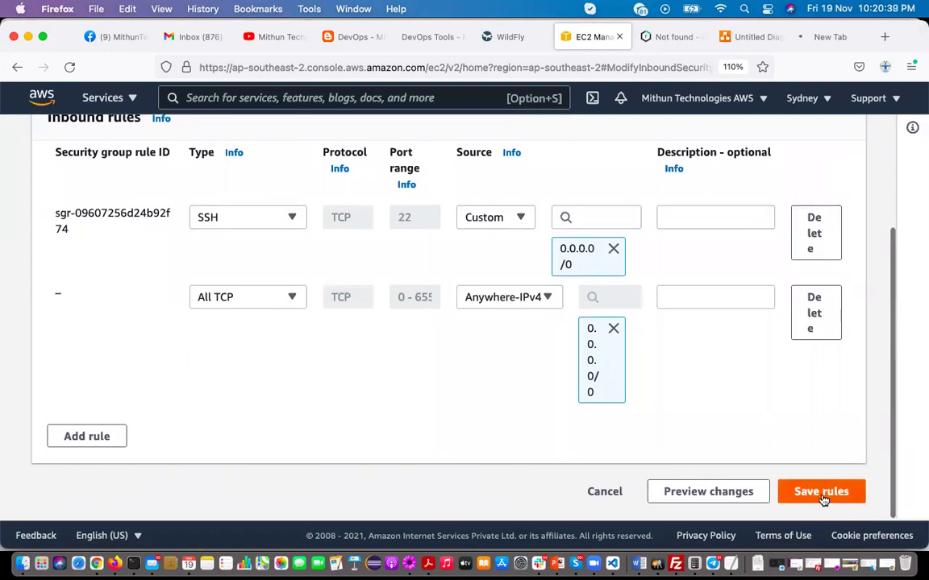
{"action": "left_click", "coordinate": [822, 493]}
{"action": "left_click", "coordinate": [815, 40]}
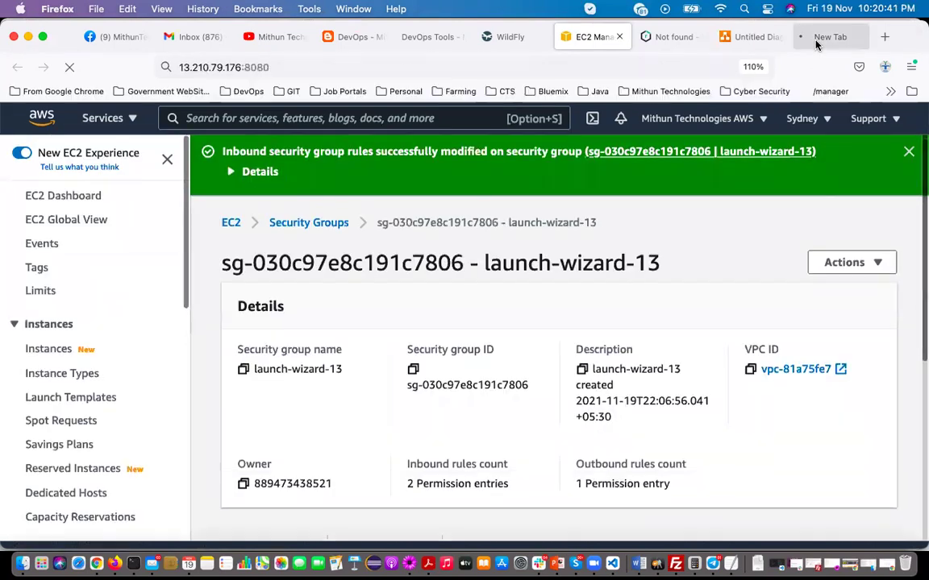
Reload 13.210.79.176:8080 to see the WildFly welcome page, then open the Administration Console
{"action": "left_click", "coordinate": [301, 66]}
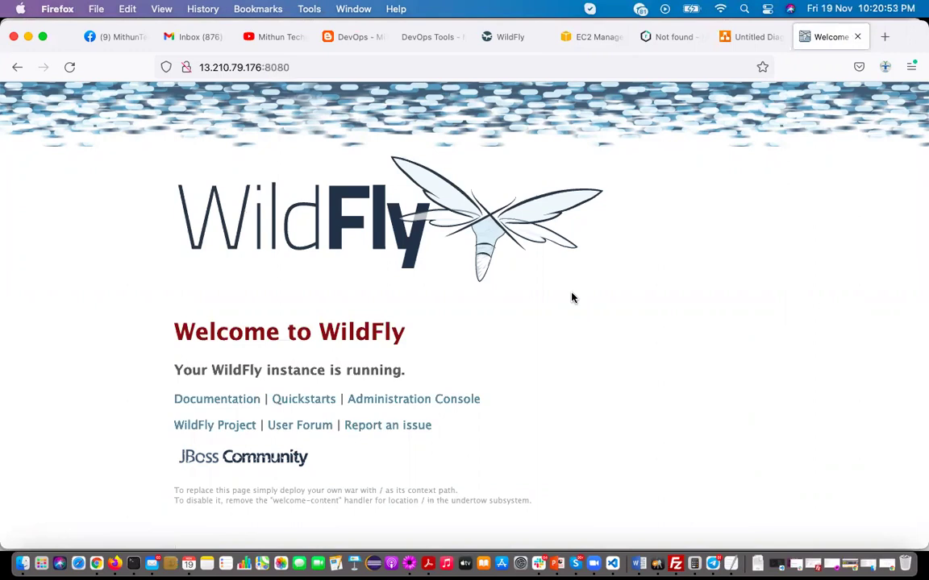
{"action": "left_click", "coordinate": [445, 401]}
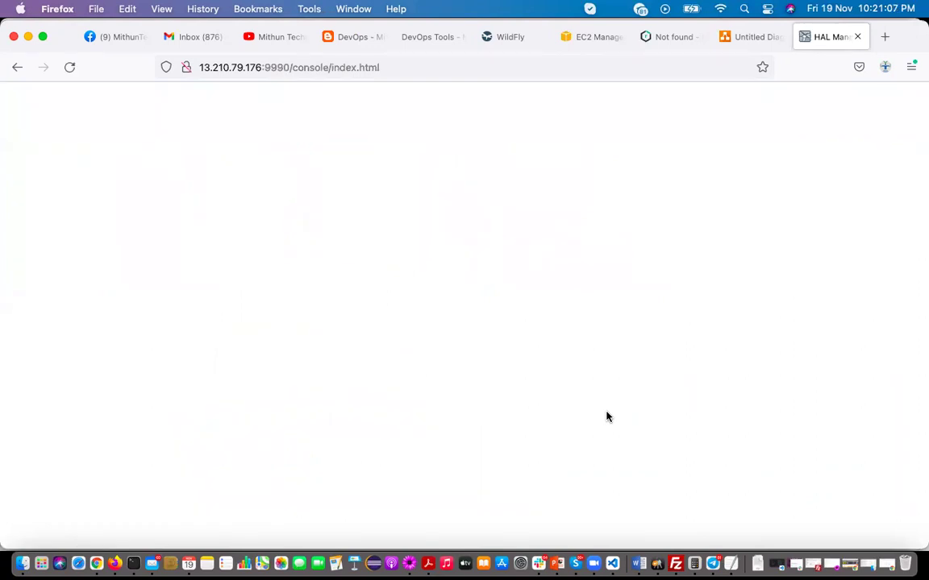
Note the management username on line 24 of the WildFly notes, then switch back to Firefox
{"action": "left_click", "coordinate": [410, 564]}
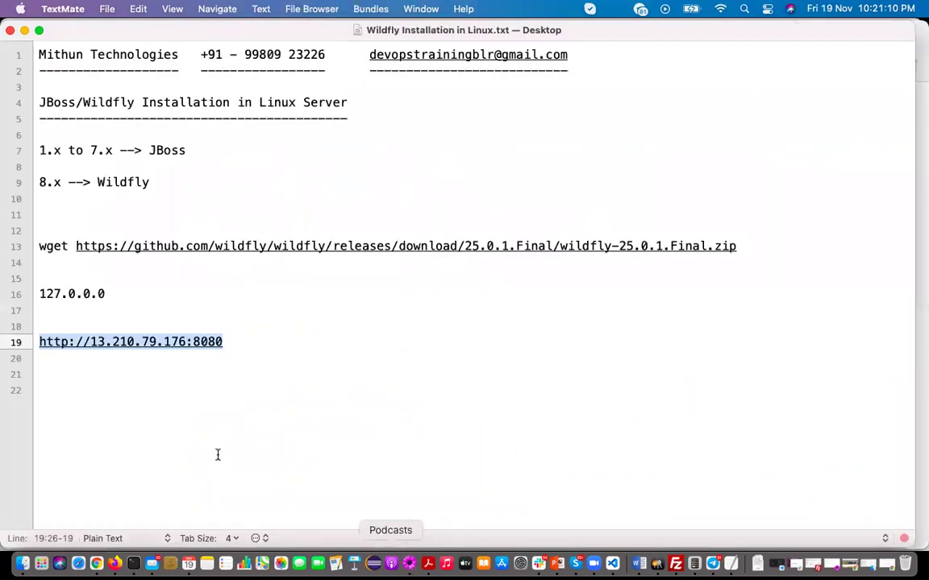
{"action": "left_click", "coordinate": [79, 387]}
{"action": "key", "text": "Return"}
{"action": "key", "text": "Return"}
{"action": "type", "text": "mith"}
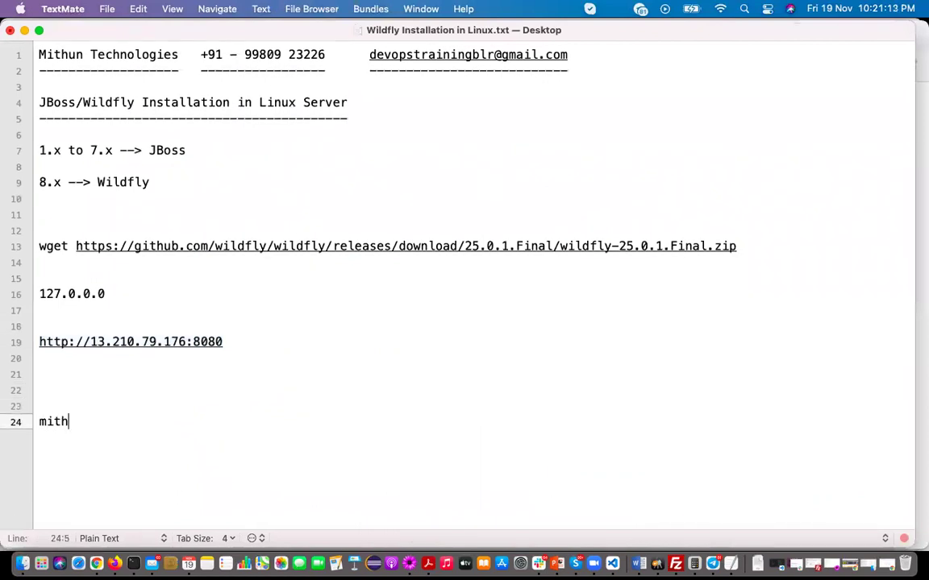
{"action": "type", "text": "ntechnologies"}
{"action": "key", "text": "Return"}
{"action": "key", "text": "Return"}
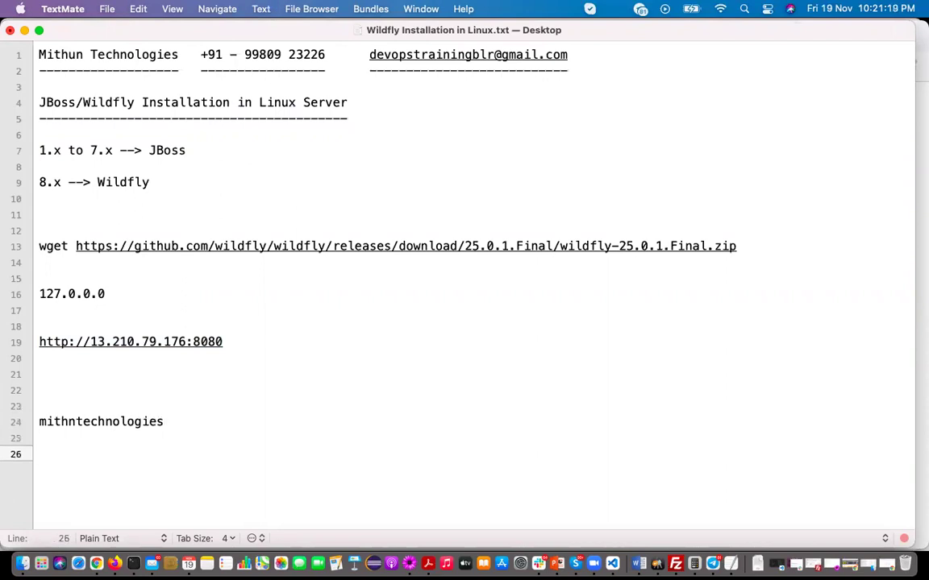
{"action": "key", "text": "super+Tab"}
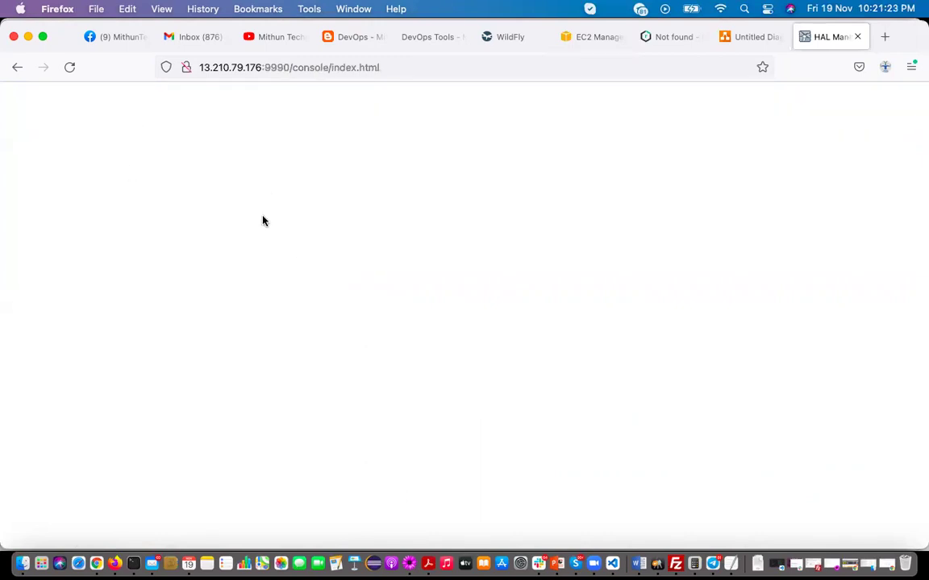
Reload the console and sign in with the management username and password, declining to save the login
{"action": "left_click", "coordinate": [70, 71]}
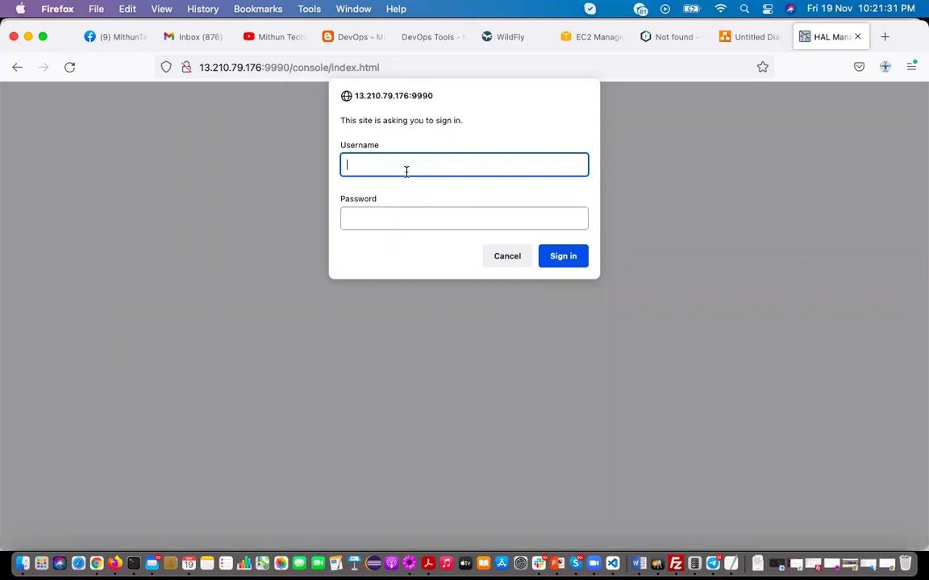
{"action": "type", "text": "mithuntechnologies"}
{"action": "key", "text": "Tab"}
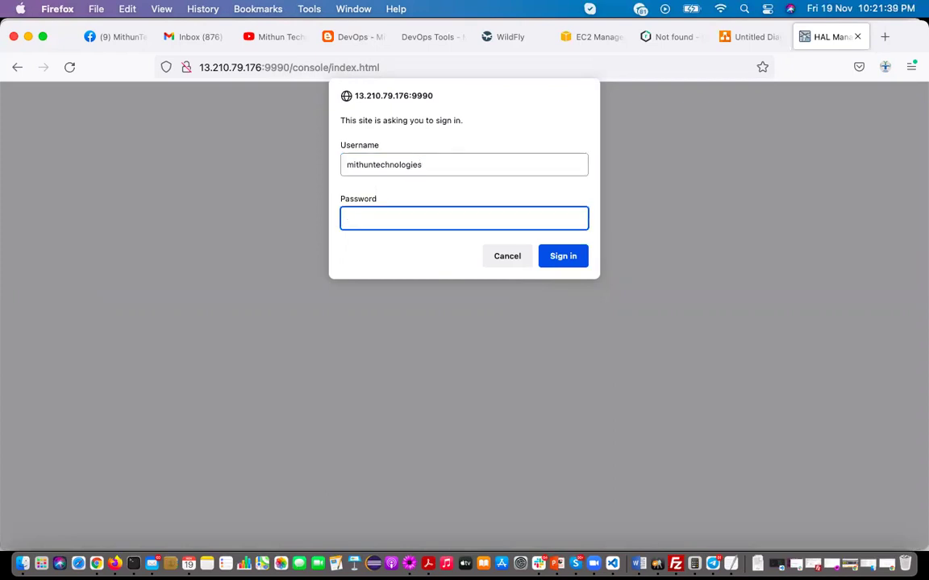
{"action": "type", "text": "•••••••••"}
{"action": "left_click", "coordinate": [563, 256]}
{"action": "left_click", "coordinate": [364, 261]}
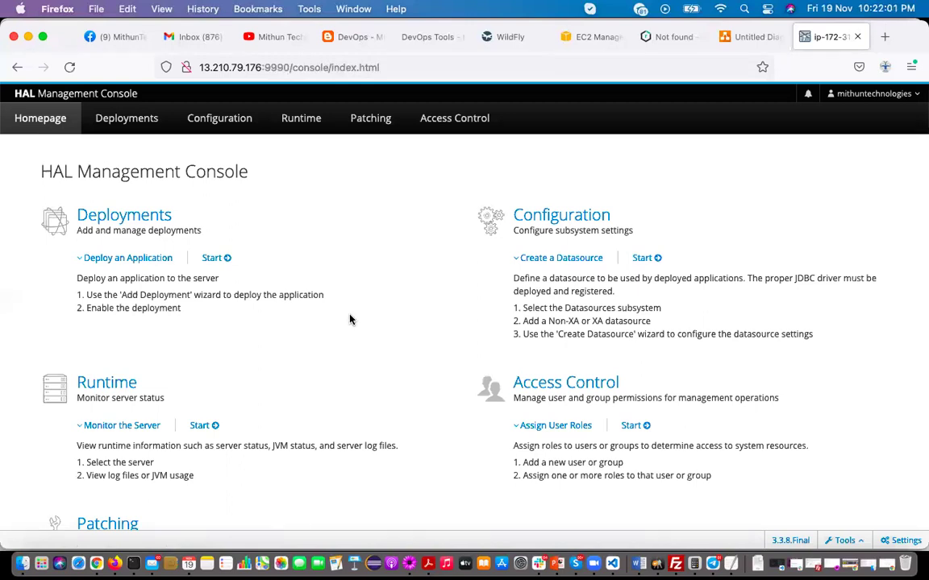
Open Deployments and choose Upload Deployment from the Add (+) menu
{"action": "left_click", "coordinate": [127, 127]}
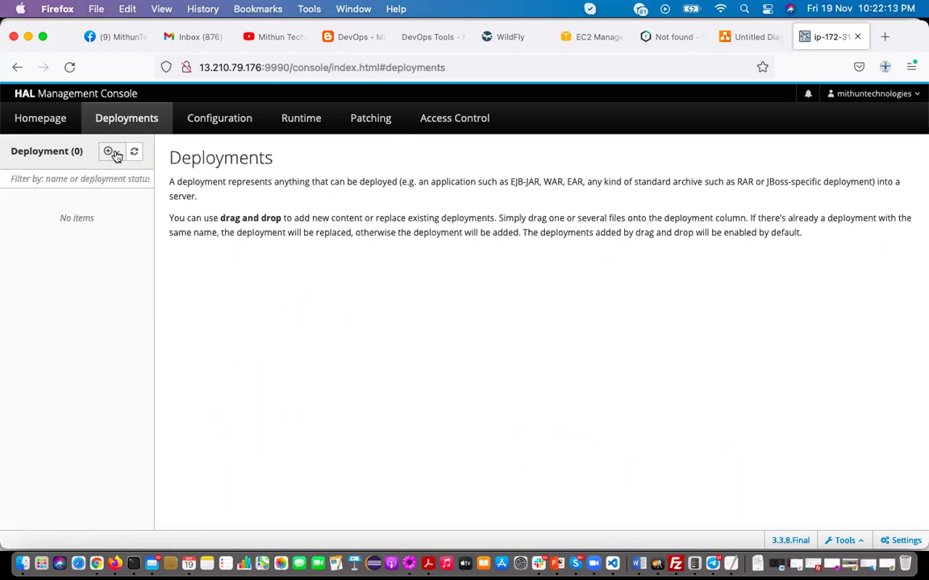
{"action": "left_click", "coordinate": [113, 155]}
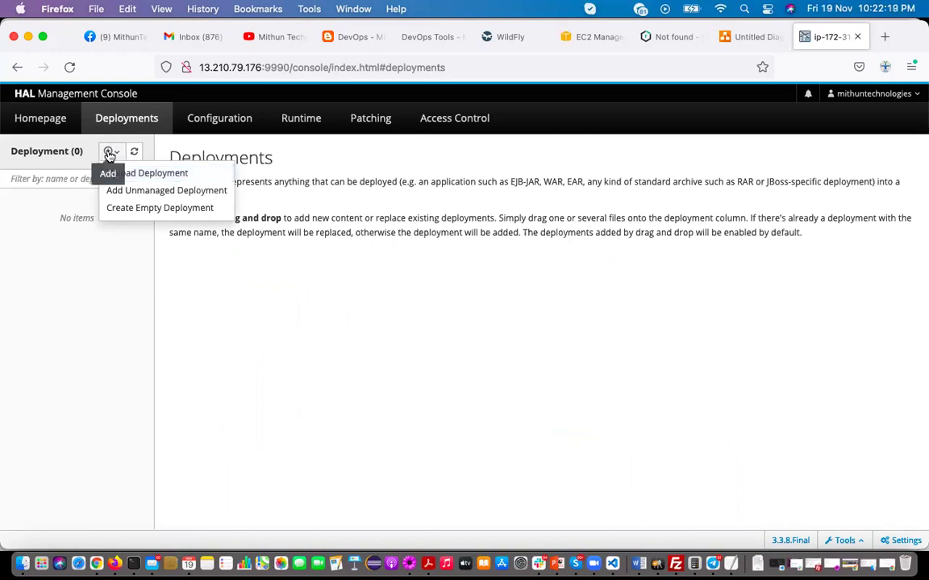
{"action": "left_click", "coordinate": [109, 154]}
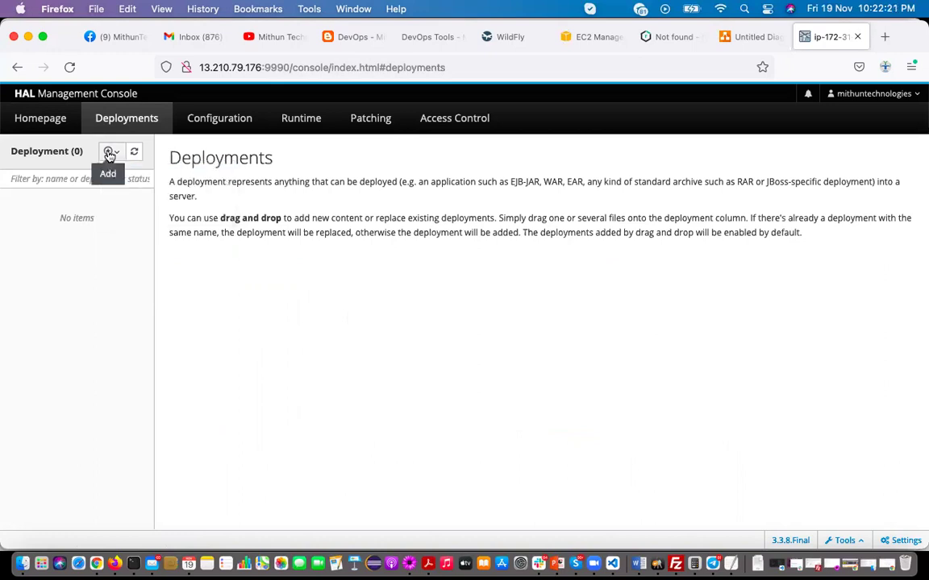
{"action": "left_click", "coordinate": [116, 154]}
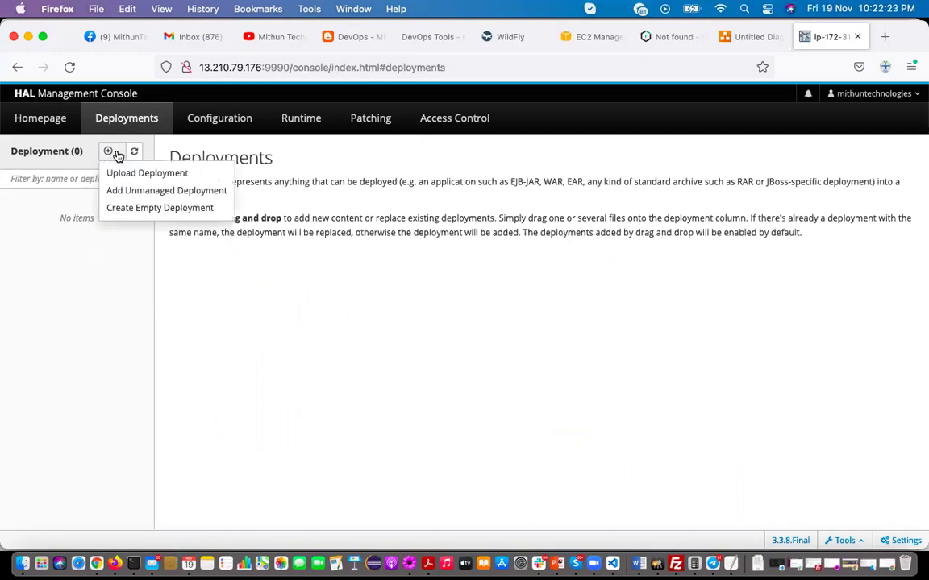
{"action": "left_click", "coordinate": [125, 173]}
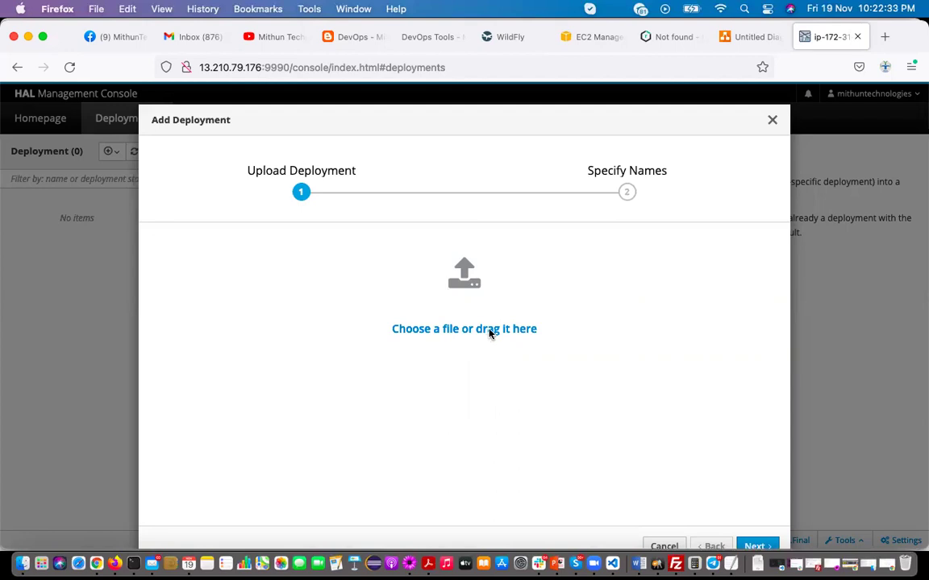
Upload maven-web-application.war from the Desktop and run the deployment wizard through to Finish and Close
{"action": "left_click", "coordinate": [489, 333]}
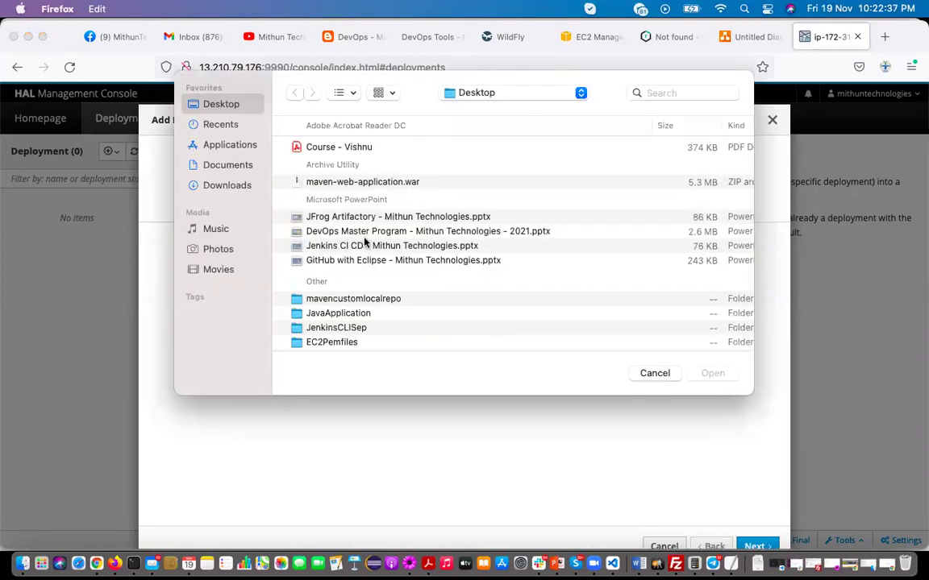
{"action": "left_click", "coordinate": [369, 182]}
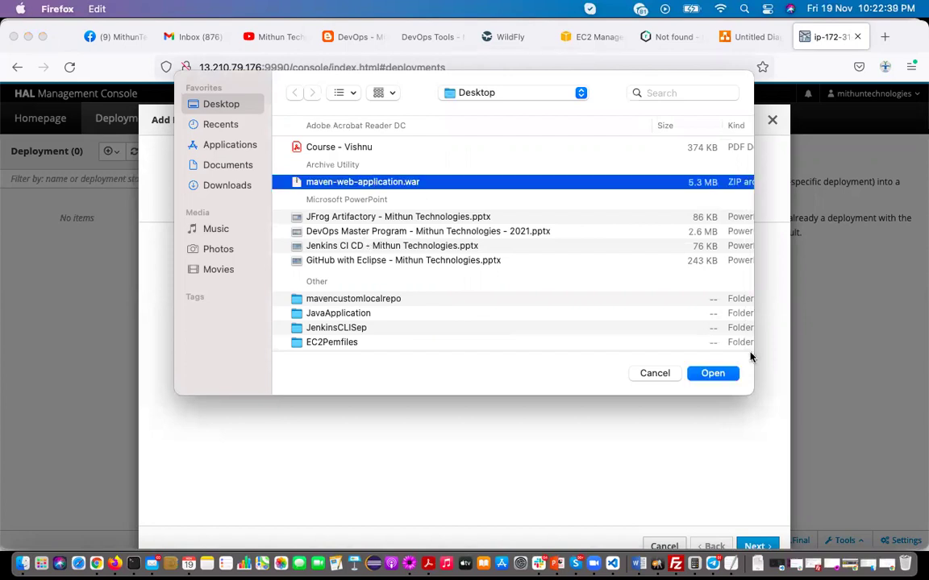
{"action": "left_click", "coordinate": [713, 374]}
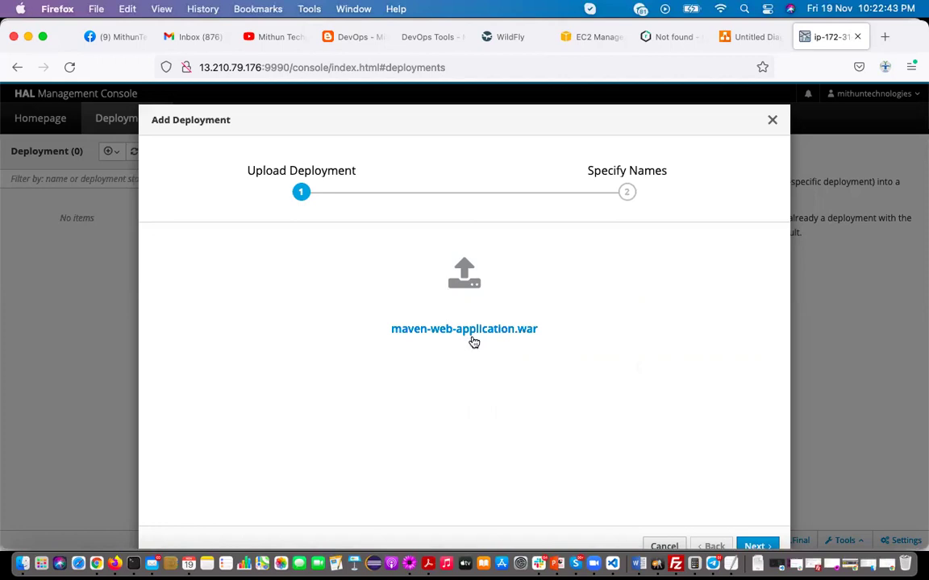
{"action": "left_click", "coordinate": [754, 546]}
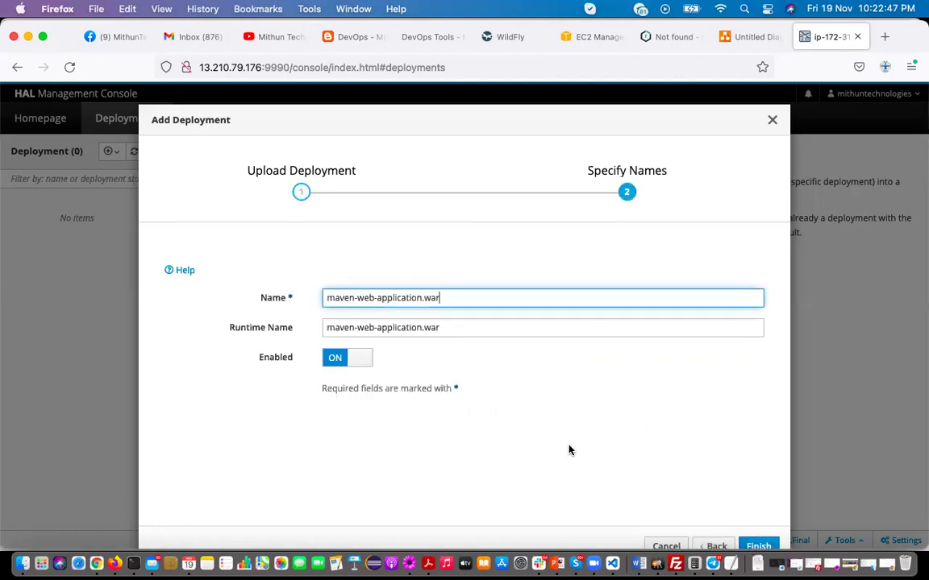
{"action": "scroll", "coordinate": [569, 448], "scroll_direction": "down", "scroll_amount": 2}
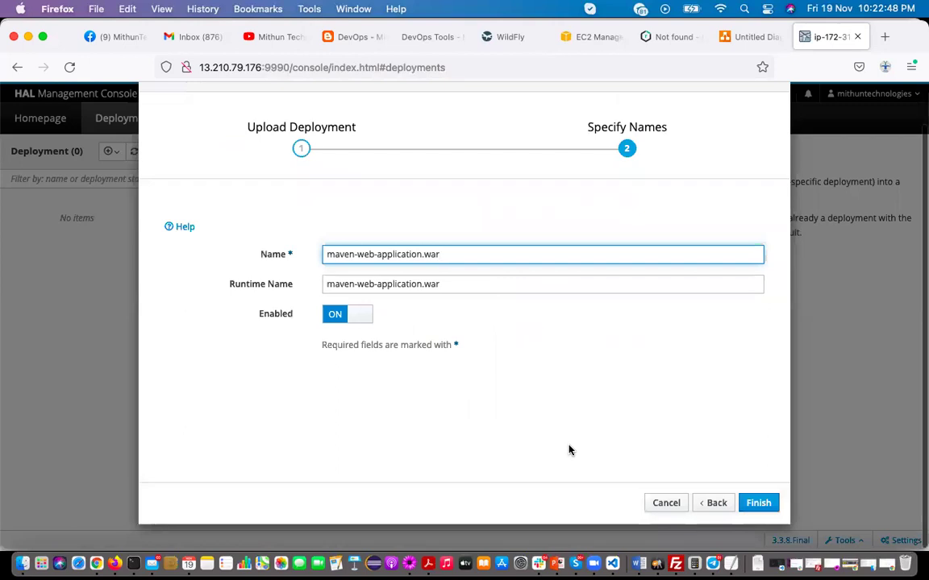
{"action": "left_click", "coordinate": [759, 507]}
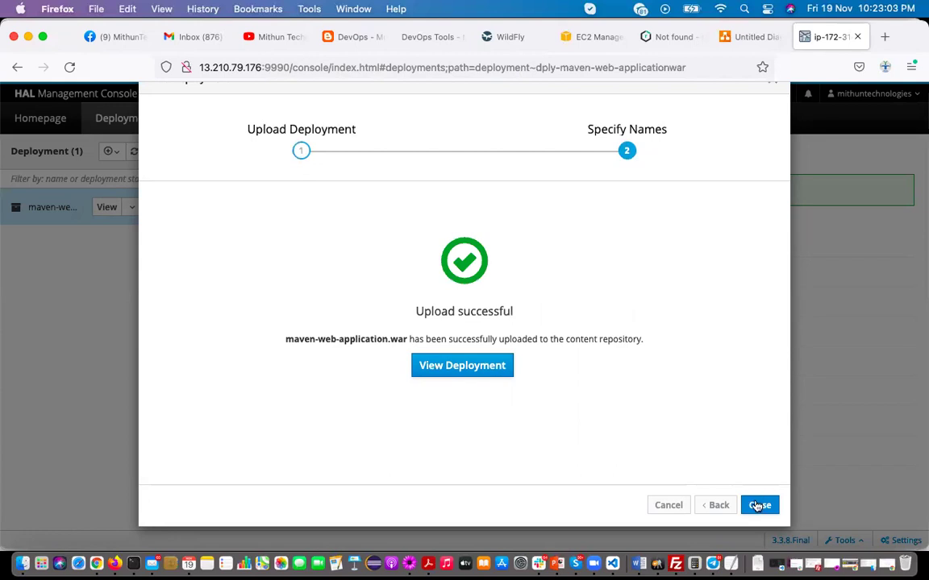
{"action": "left_click", "coordinate": [758, 505]}
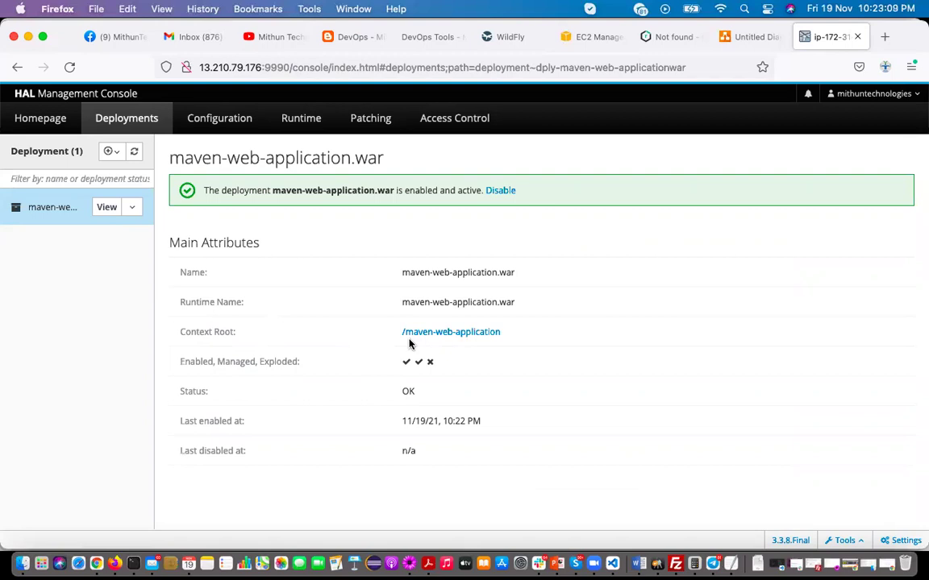
In the WildFly notes, copy the server URL from line 19 onto a new line 29
{"action": "left_click", "coordinate": [410, 564]}
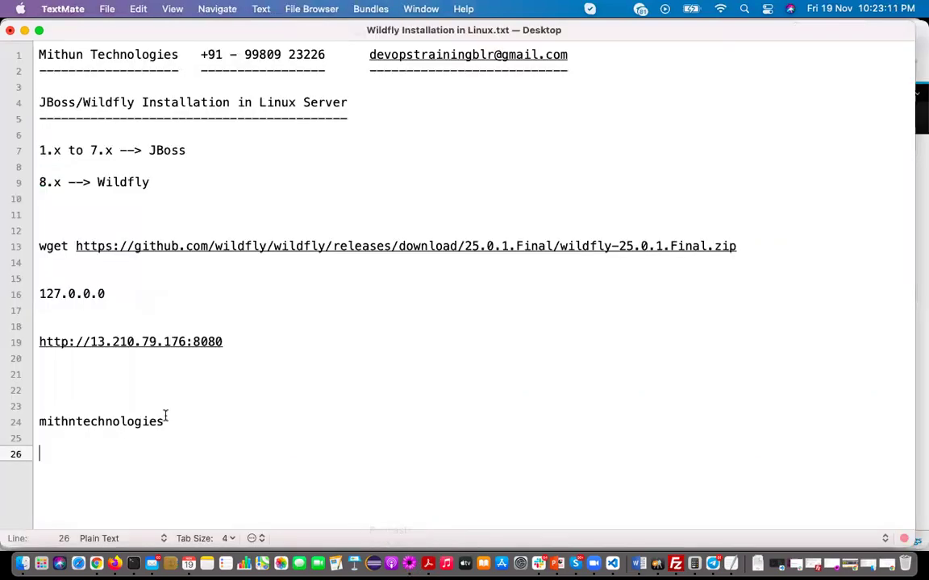
{"action": "left_click_drag", "start_coordinate": [39, 342], "coordinate": [227, 341]}
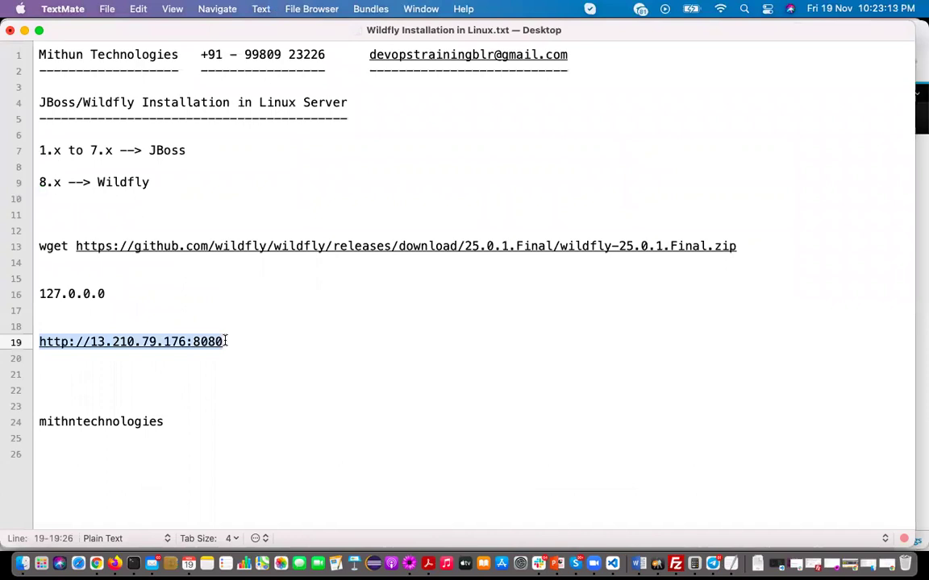
{"action": "key", "text": "super+c"}
{"action": "left_click", "coordinate": [79, 468]}
{"action": "key", "text": "Return"}
{"action": "key", "text": "Return"}
{"action": "key", "text": "Return"}
{"action": "key", "text": "super+v"}
{"action": "key", "text": "Return"}
{"action": "key", "text": "Return"}
{"action": "key", "text": "Return"}
{"action": "key", "text": "Return"}
{"action": "key", "text": "Return"}
{"action": "key", "text": "Return"}
{"action": "key", "text": "Return"}
{"action": "key", "text": "Return"}
{"action": "key", "text": "Return"}
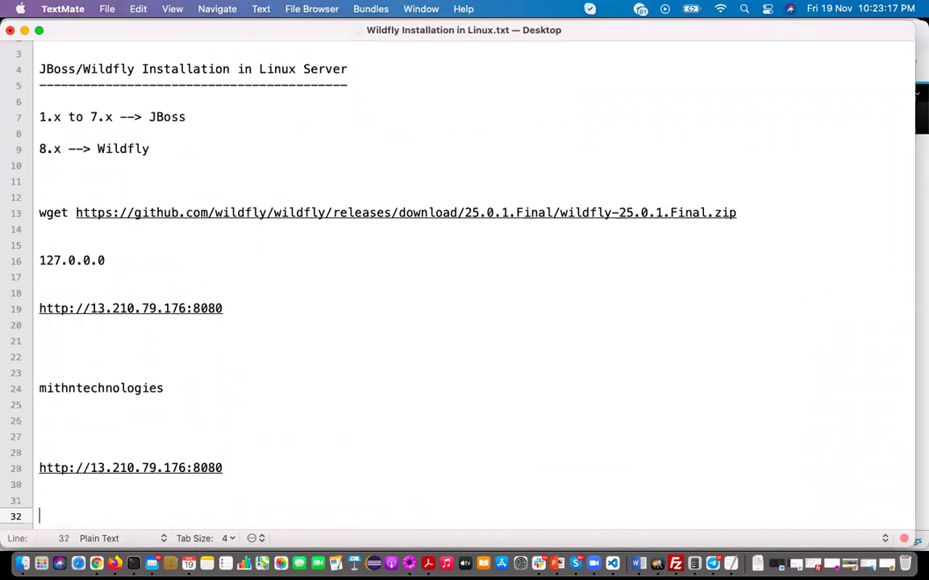
{"action": "left_click", "coordinate": [87, 453]}
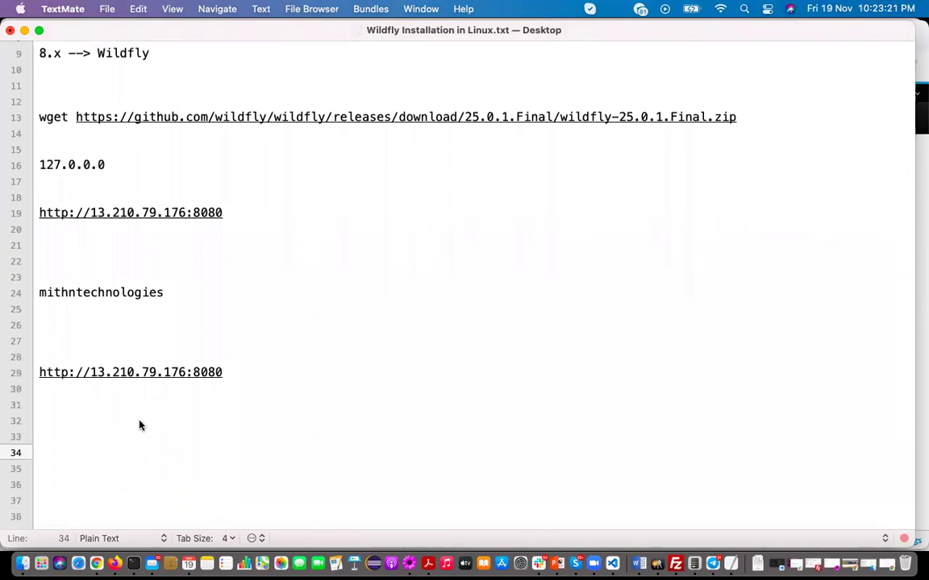
Append '/maven-web-application' from the console's context root to that URL and save the notes
{"action": "key", "text": "super+Tab"}
{"action": "left_click_drag", "start_coordinate": [516, 333], "coordinate": [406, 336]}
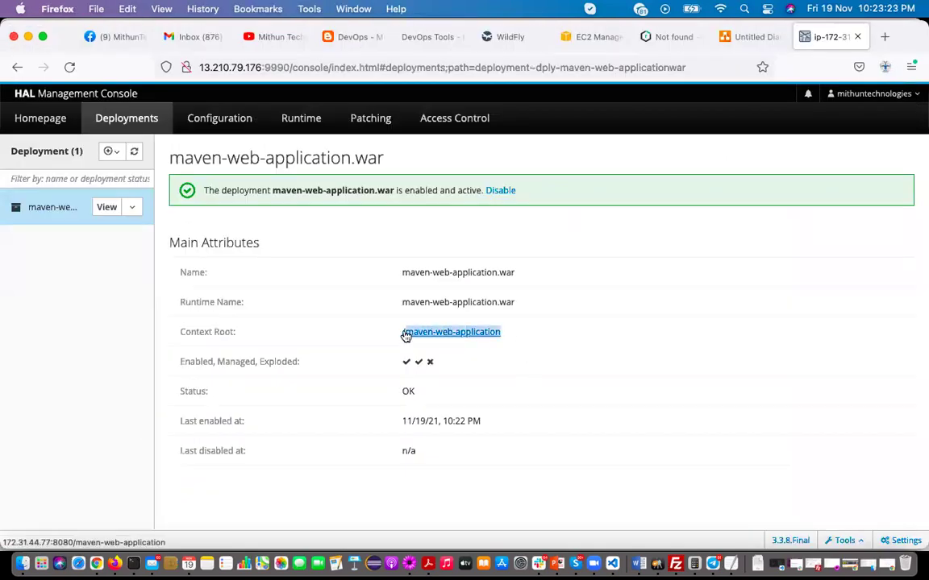
{"action": "key", "text": "super+Tab"}
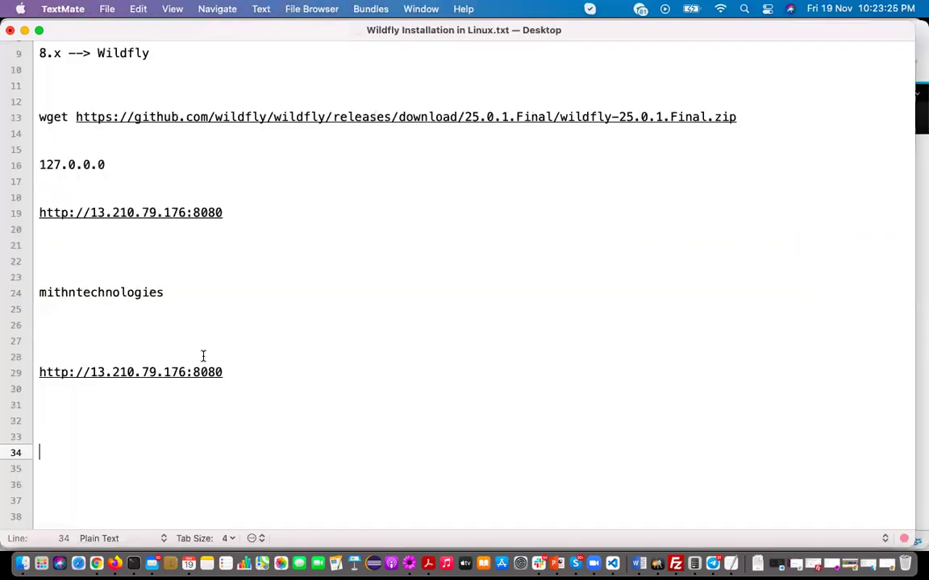
{"action": "left_click", "coordinate": [238, 374]}
{"action": "type", "text": "/"}
{"action": "key", "text": "super+v"}
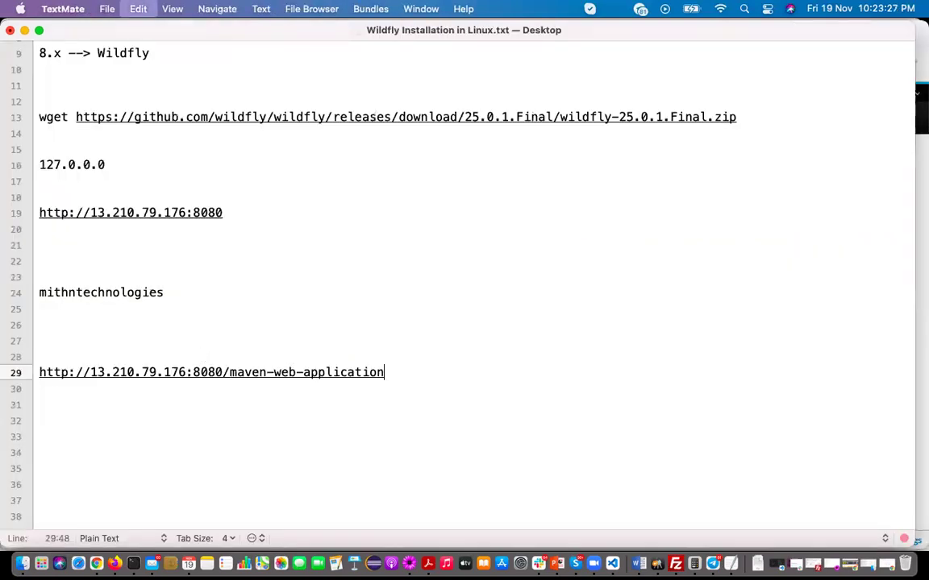
{"action": "key", "text": "Return"}
{"action": "key", "text": "Return"}
{"action": "key", "text": "Return"}
{"action": "key", "text": "super+s"}
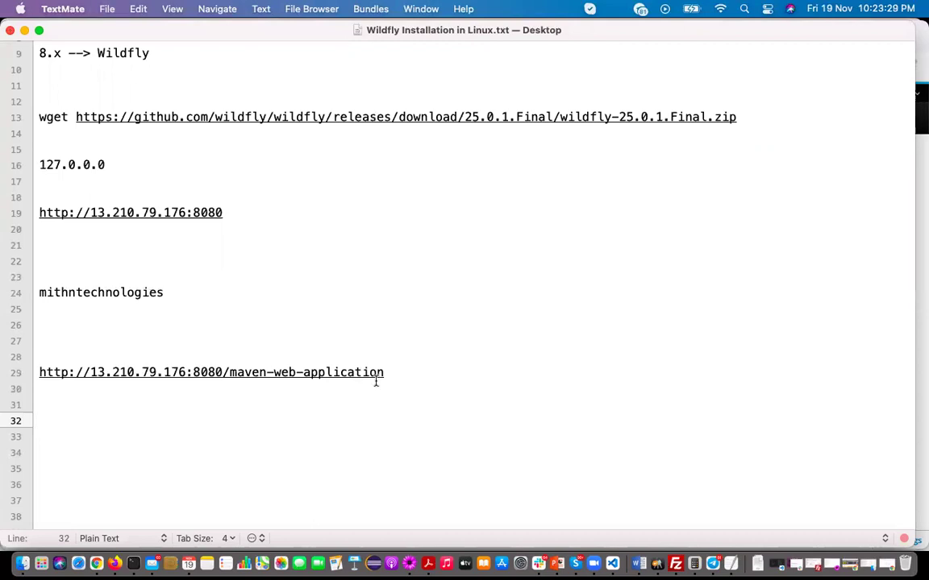
Select the full application URL on line 29 before returning to the browser
{"action": "left_click_drag", "start_coordinate": [395, 375], "coordinate": [41, 374]}
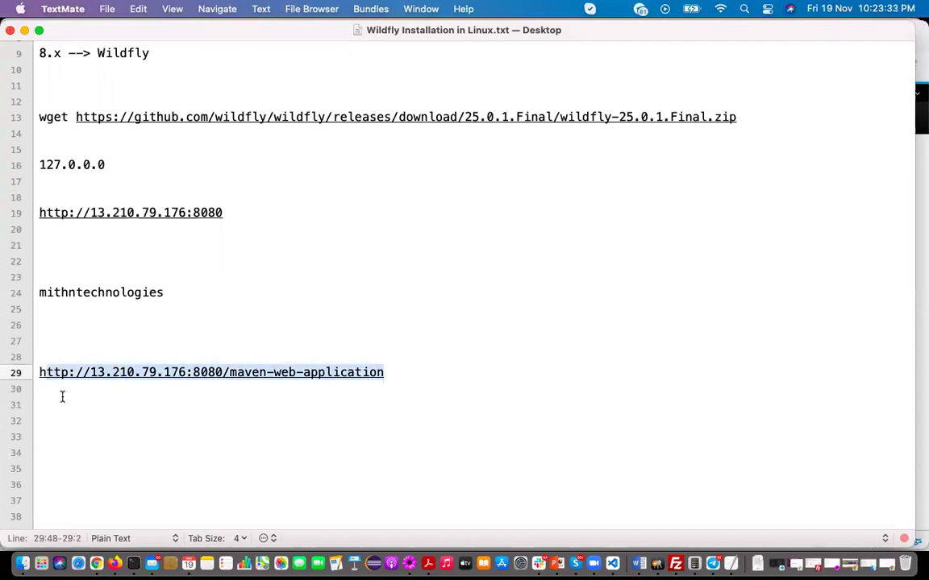
{"action": "left_click", "coordinate": [62, 398]}
{"action": "left_click", "coordinate": [381, 375]}
{"action": "left_click_drag", "start_coordinate": [145, 368], "coordinate": [33, 371]}
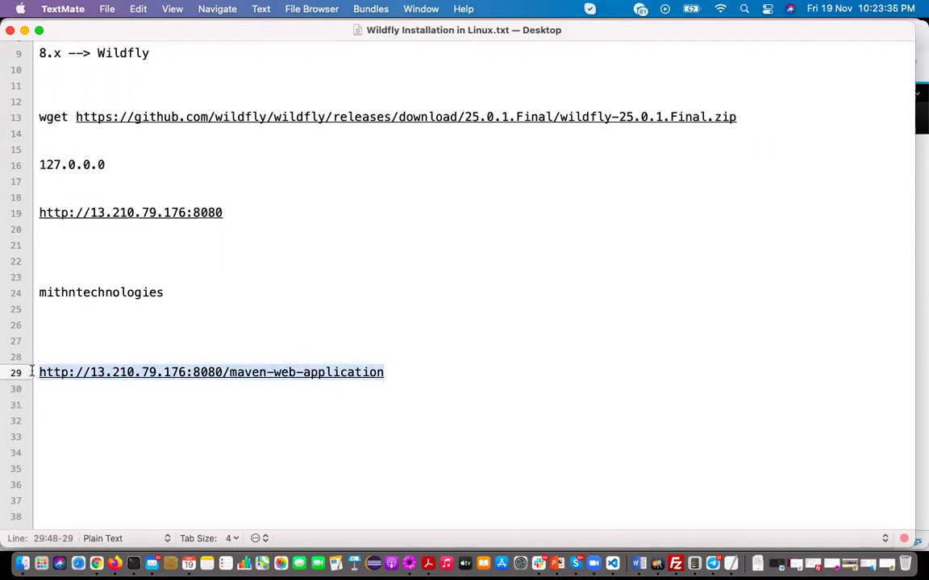
{"action": "left_click", "coordinate": [116, 564]}
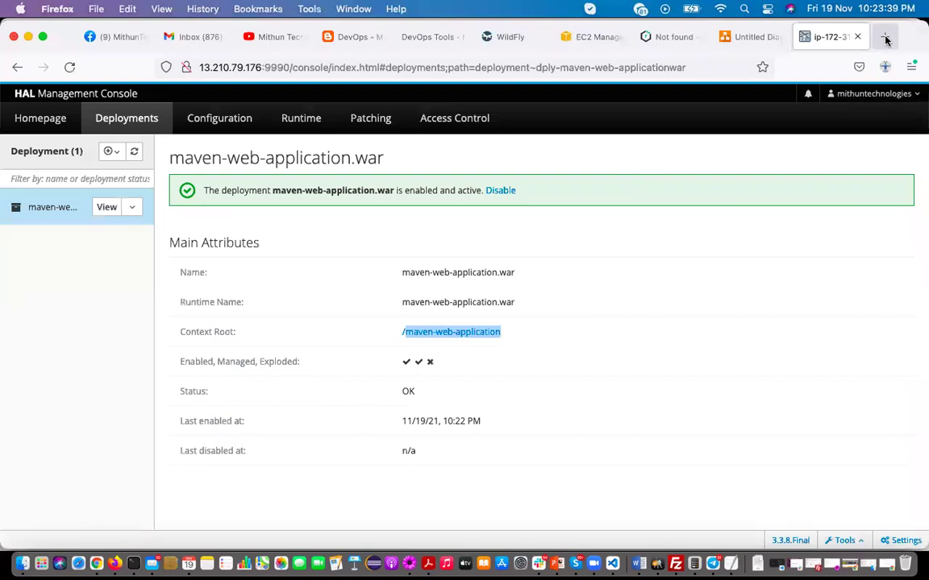
Open the maven-web-application URL in a new browser tab
{"action": "key", "text": "super+t"}
{"action": "key", "text": "super+v"}
{"action": "key", "text": "Return"}
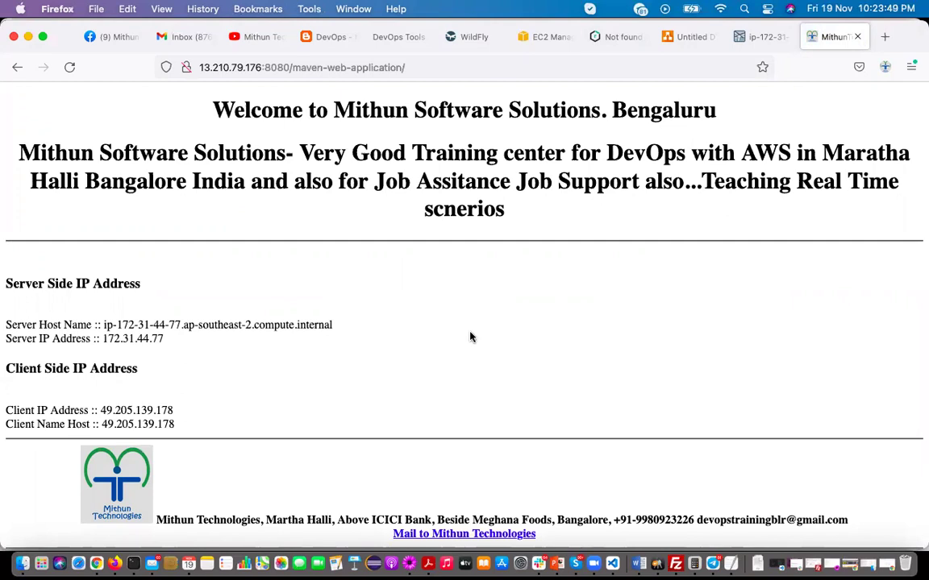
Disable maven-web-application.war in the console and reload the app tab to see it stopped
{"action": "left_click", "coordinate": [770, 44]}
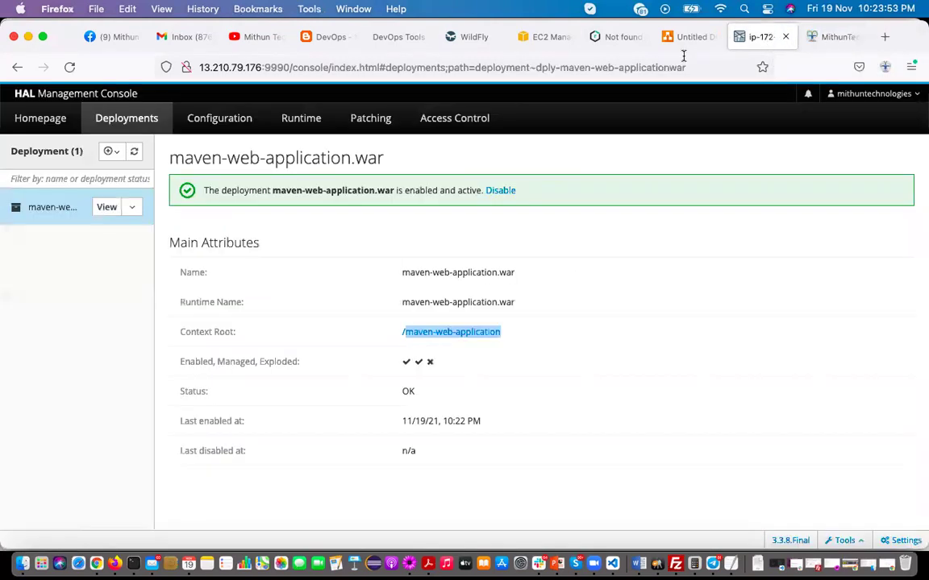
{"action": "left_click", "coordinate": [132, 210]}
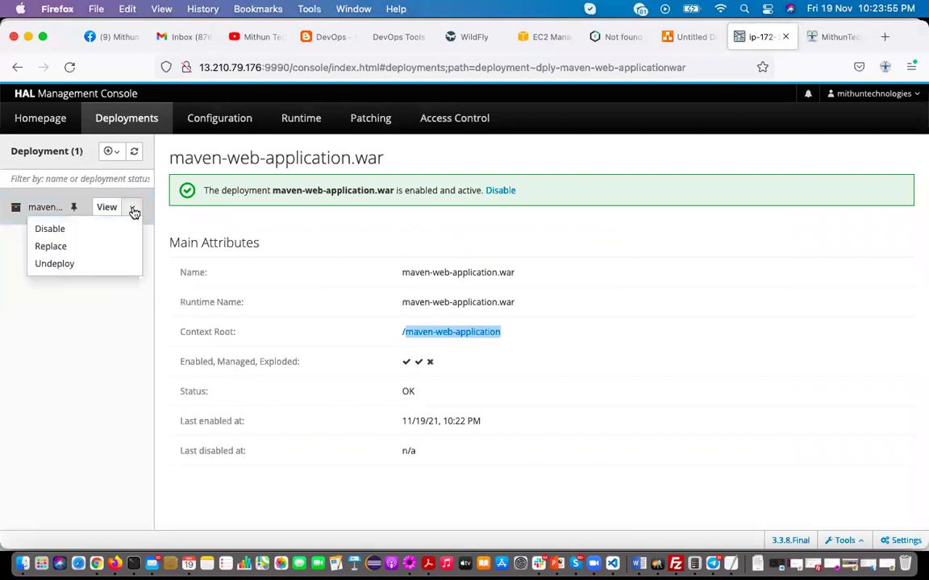
{"action": "left_click", "coordinate": [81, 233]}
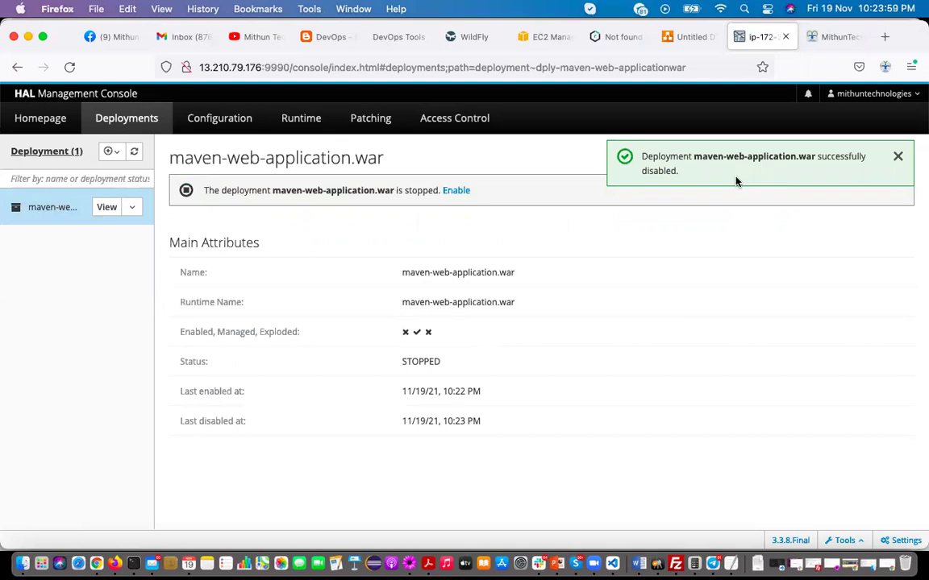
{"action": "left_click", "coordinate": [825, 39]}
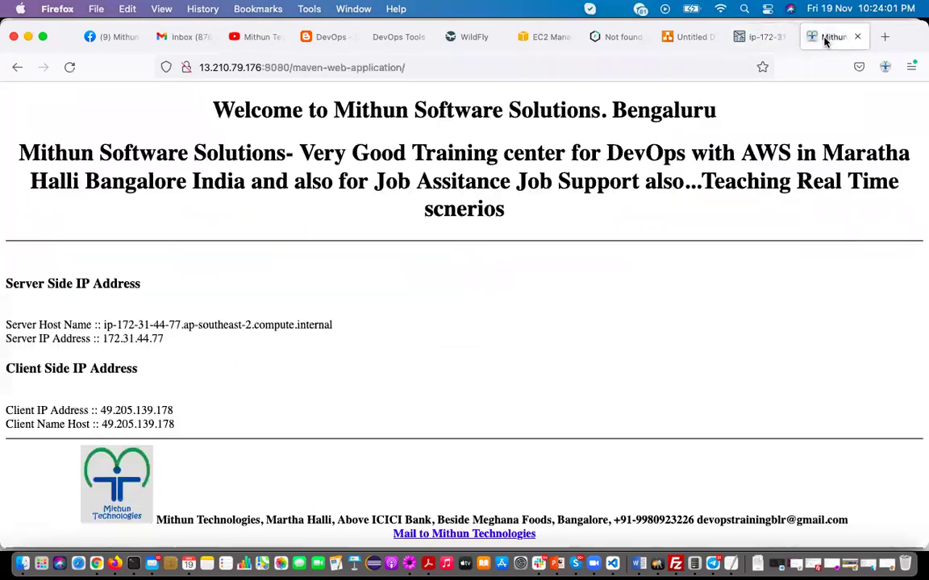
{"action": "left_click", "coordinate": [69, 68]}
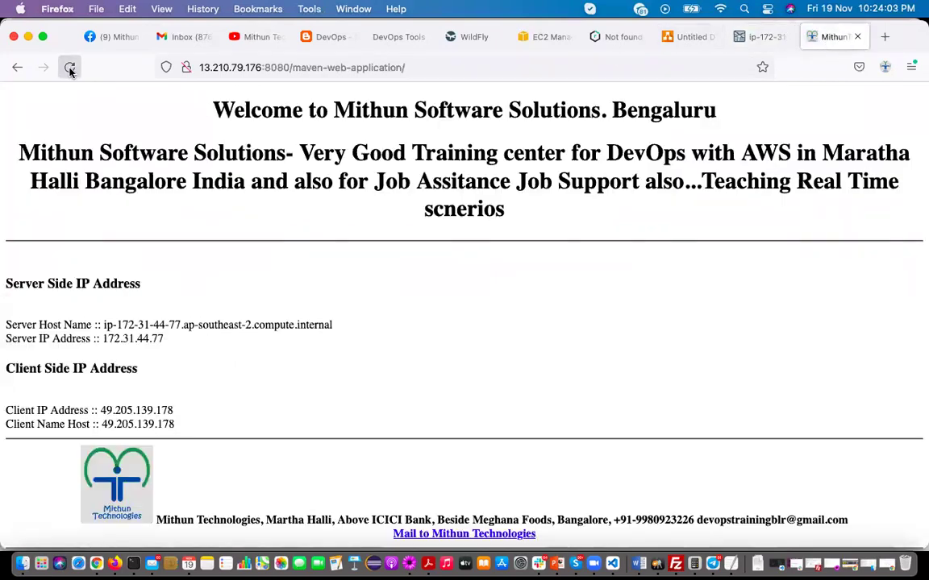
{"action": "left_click", "coordinate": [70, 67]}
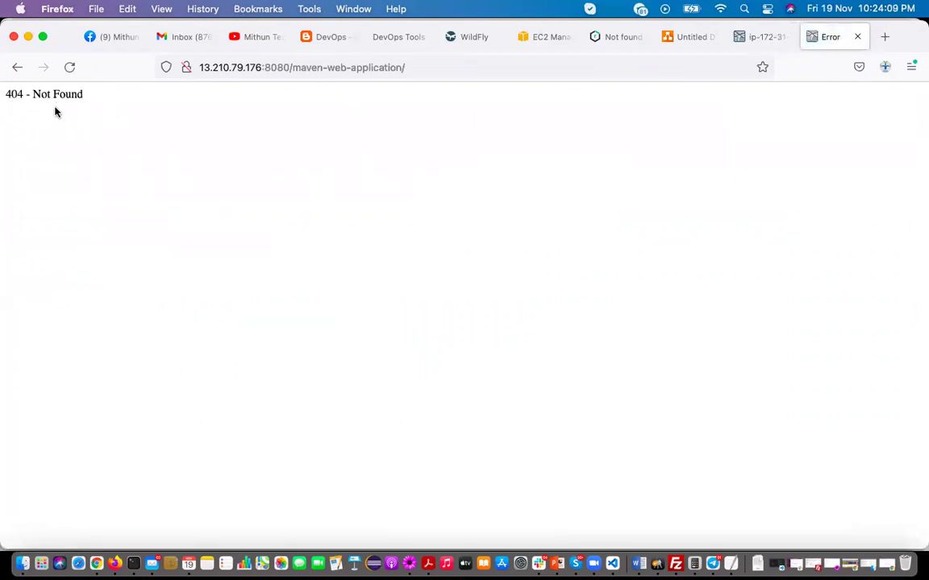
Re-enable the deployment and reload the app tab to see the welcome page
{"action": "left_click", "coordinate": [760, 37]}
{"action": "left_click", "coordinate": [132, 207]}
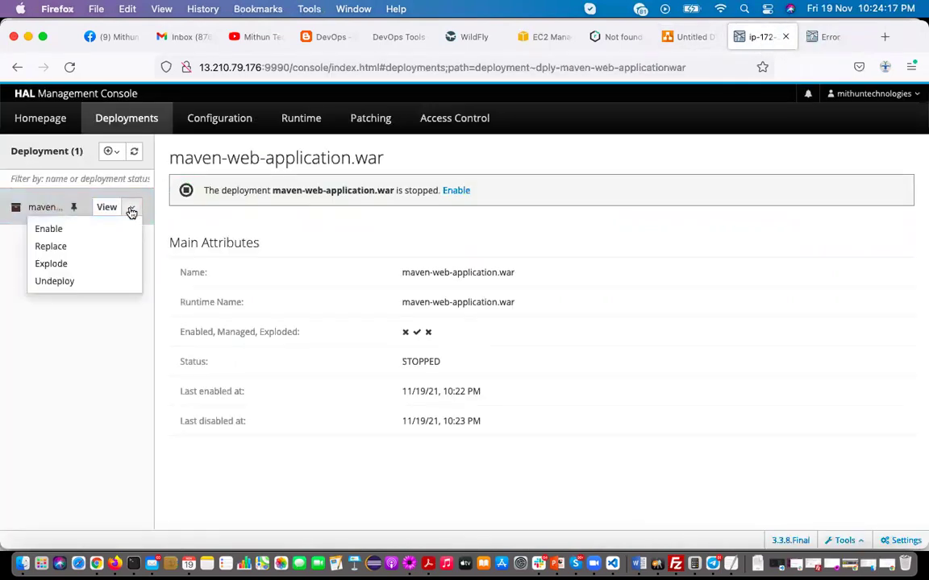
{"action": "left_click", "coordinate": [66, 232]}
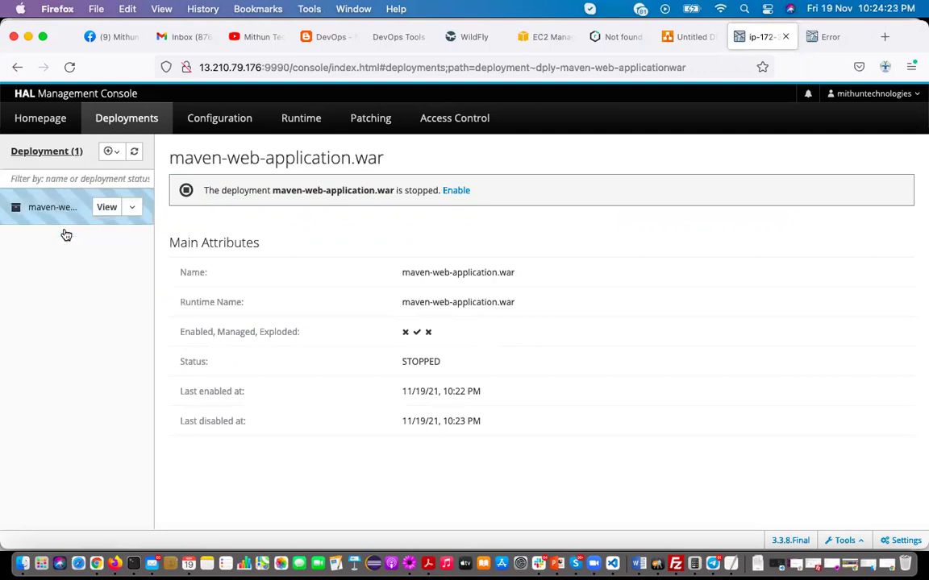
{"action": "left_click", "coordinate": [831, 37]}
{"action": "left_click", "coordinate": [69, 67]}
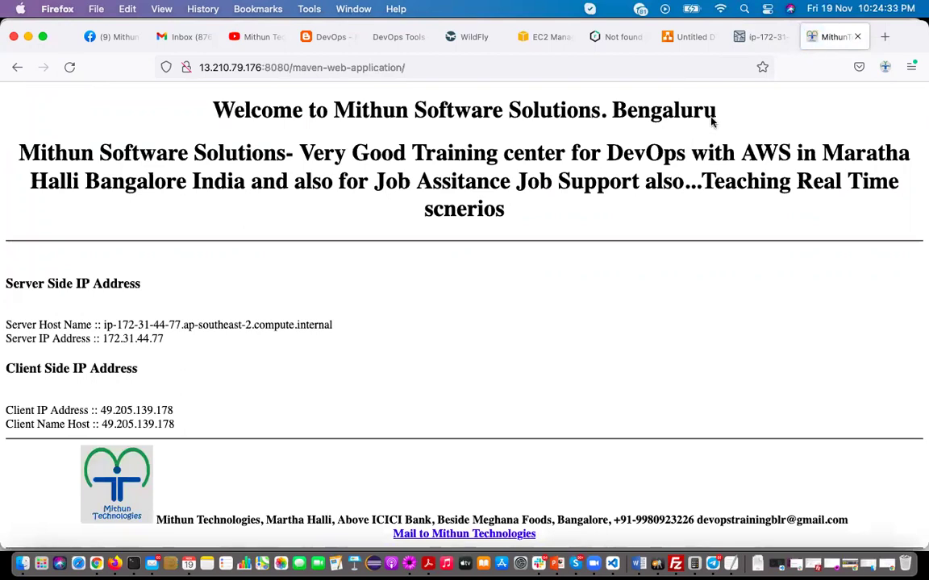
Undeploy maven-web-application.war from the console and confirm with Yes
{"action": "left_click", "coordinate": [773, 42]}
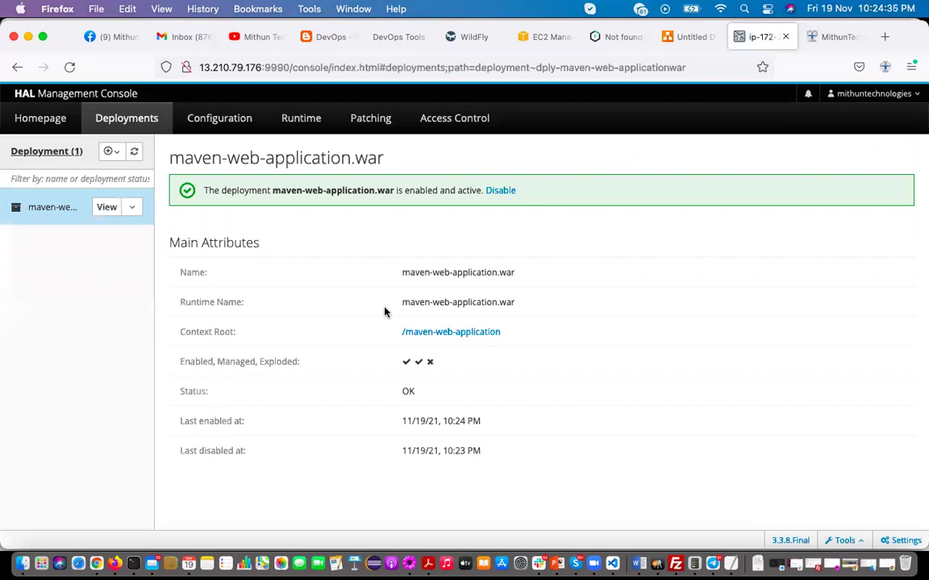
{"action": "left_click", "coordinate": [133, 212]}
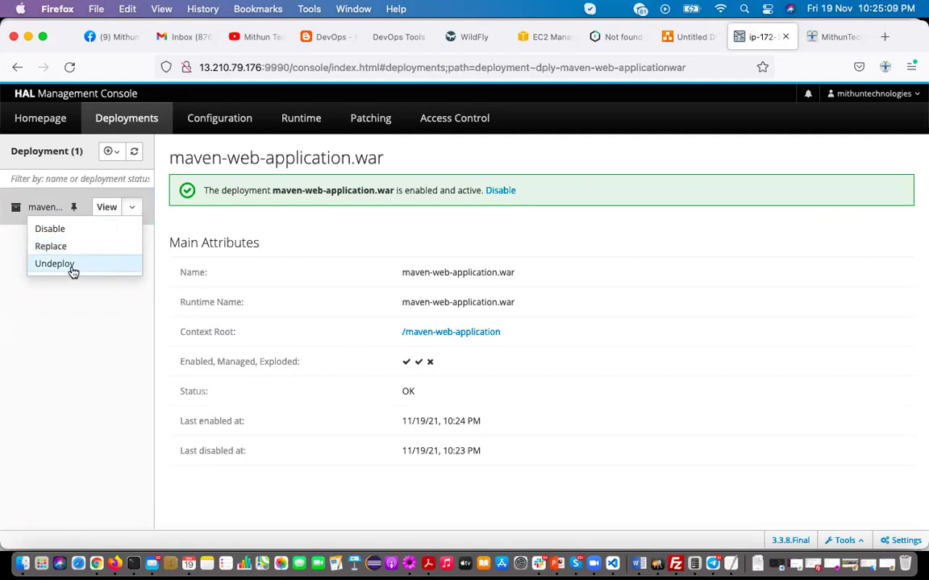
{"action": "left_click", "coordinate": [71, 272]}
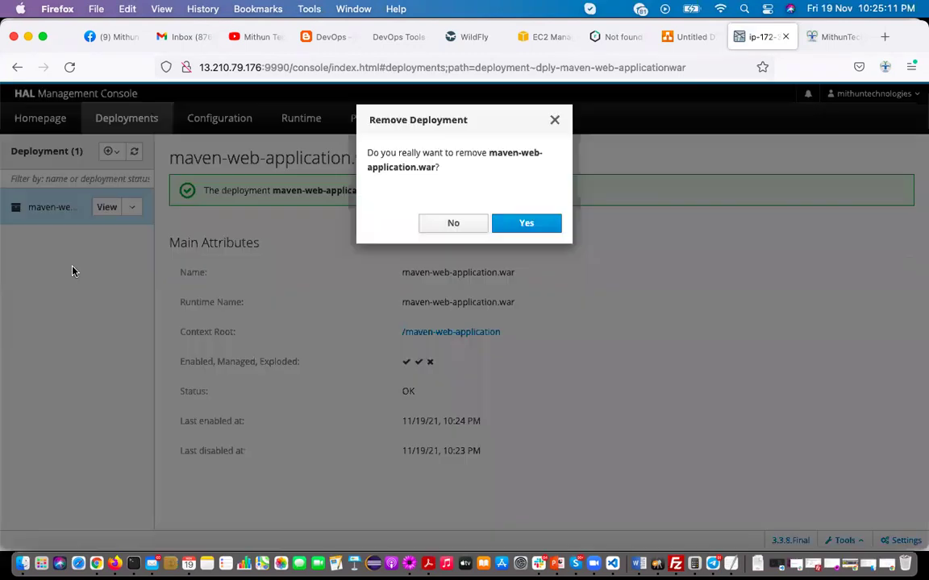
{"action": "left_click", "coordinate": [498, 222]}
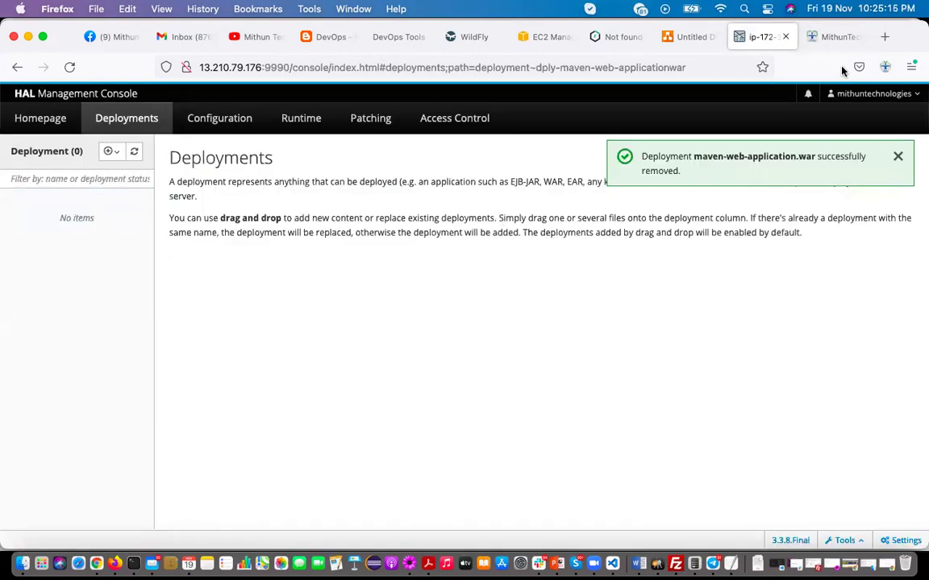
Reload the app tab to confirm 404 Not Found, then go back to the console
{"action": "left_click", "coordinate": [837, 36]}
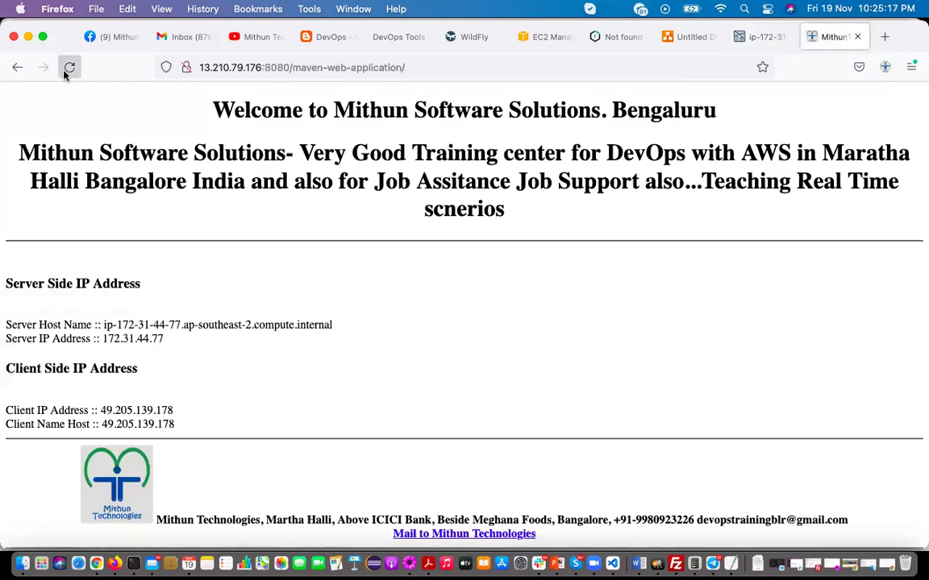
{"action": "left_click", "coordinate": [67, 68]}
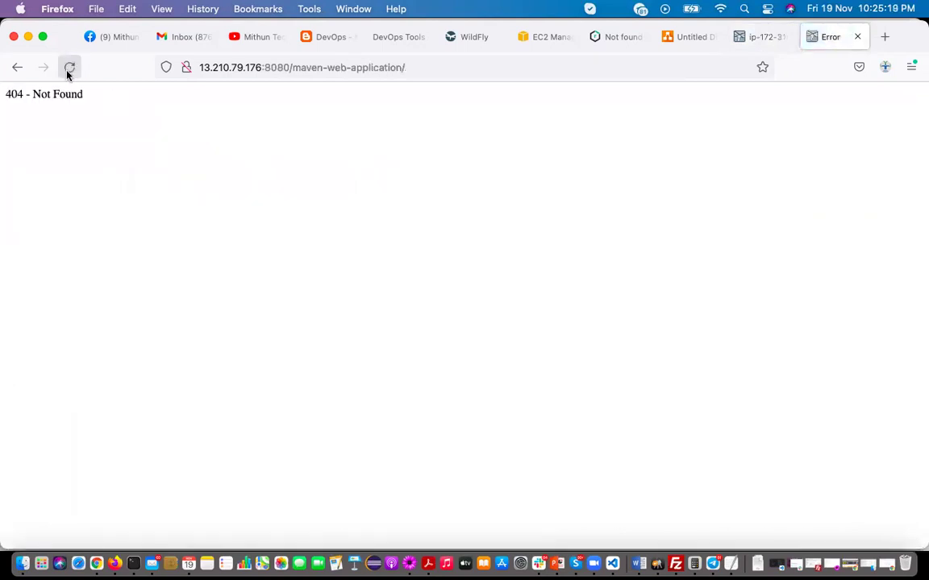
{"action": "left_click", "coordinate": [750, 42]}
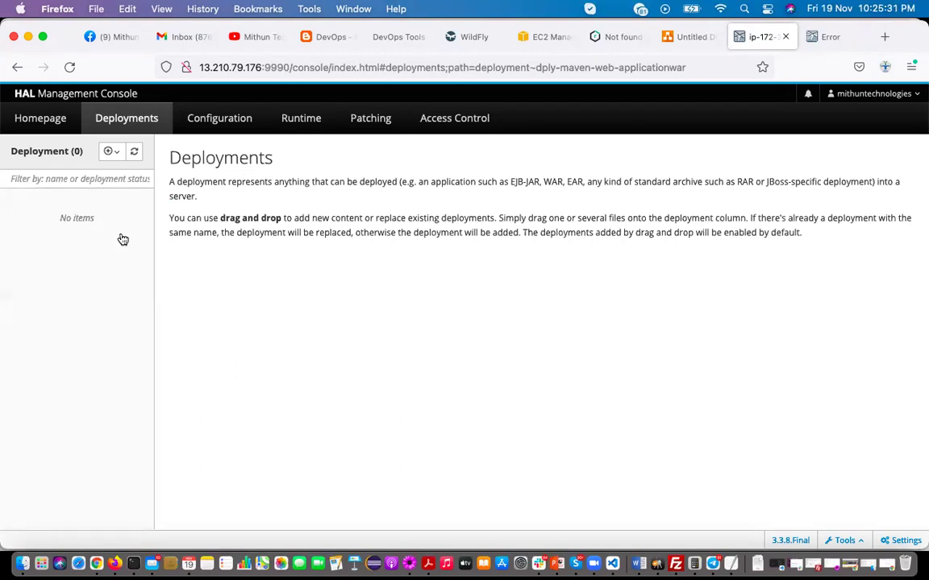
Start an upload deployment and choose MavenEnterpriseApp-ear.ear from JavaApplications/maven-enterprise-application/MavenEnterpriseApp-ear/target
{"action": "left_click", "coordinate": [114, 153]}
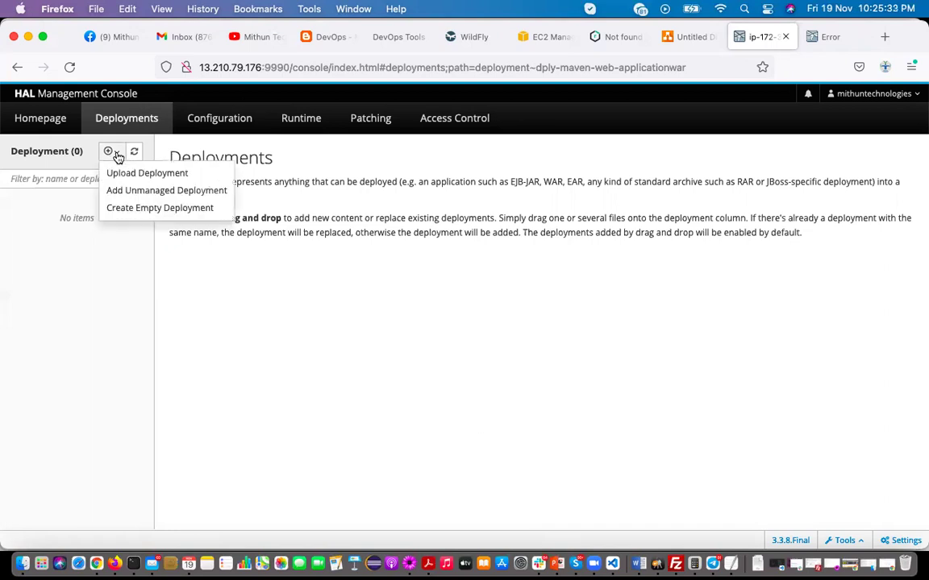
{"action": "left_click", "coordinate": [133, 172]}
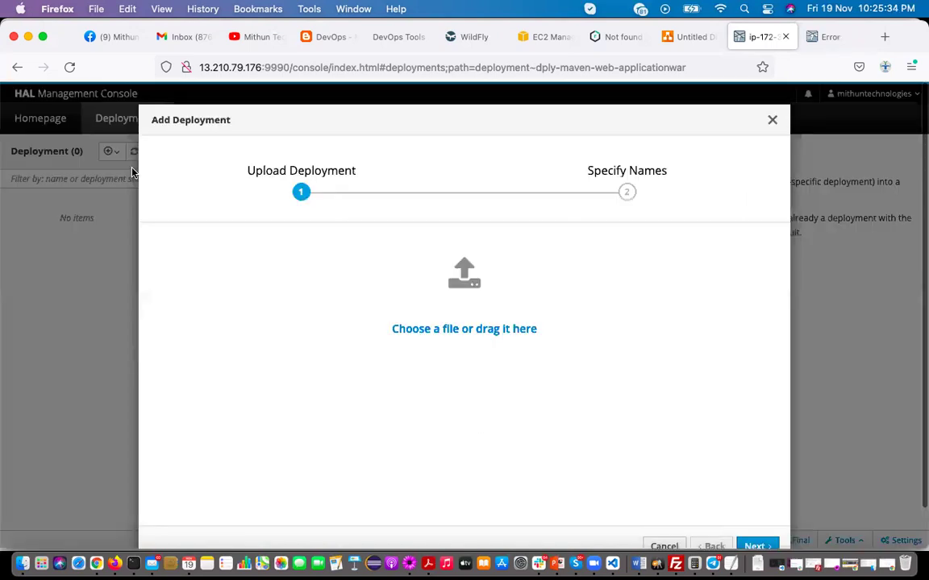
{"action": "left_click", "coordinate": [463, 329]}
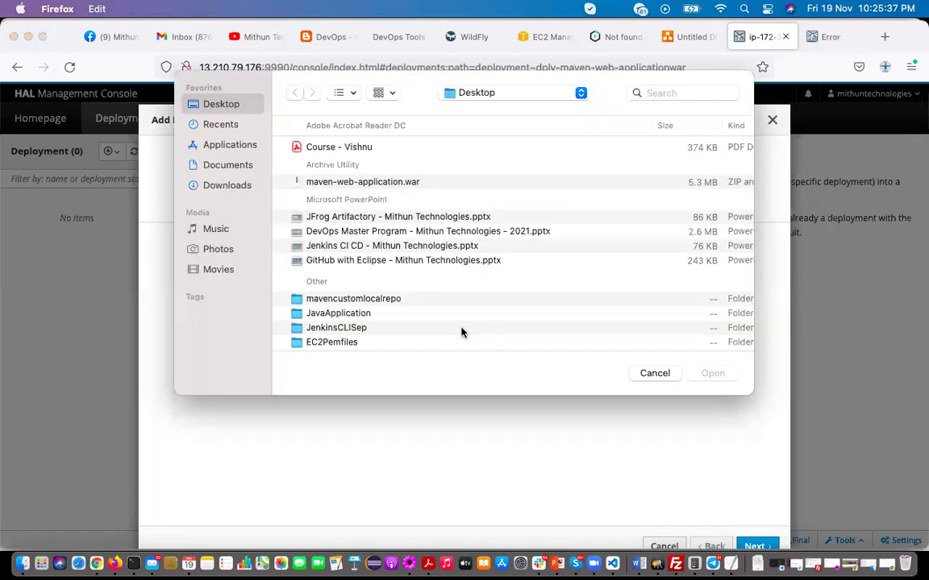
{"action": "scroll", "coordinate": [347, 330], "scroll_direction": "down", "scroll_amount": 3}
{"action": "left_click", "coordinate": [339, 318]}
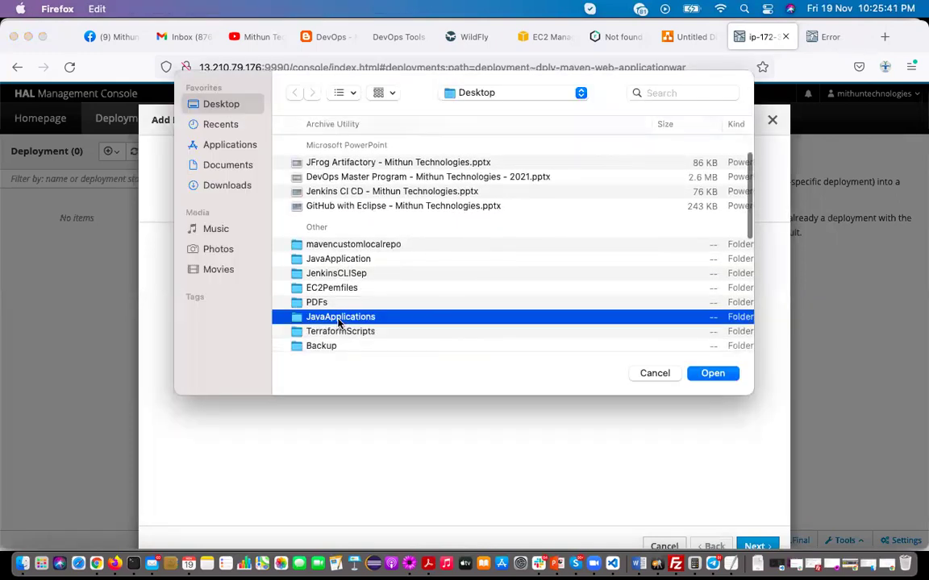
{"action": "double_click", "coordinate": [338, 317]}
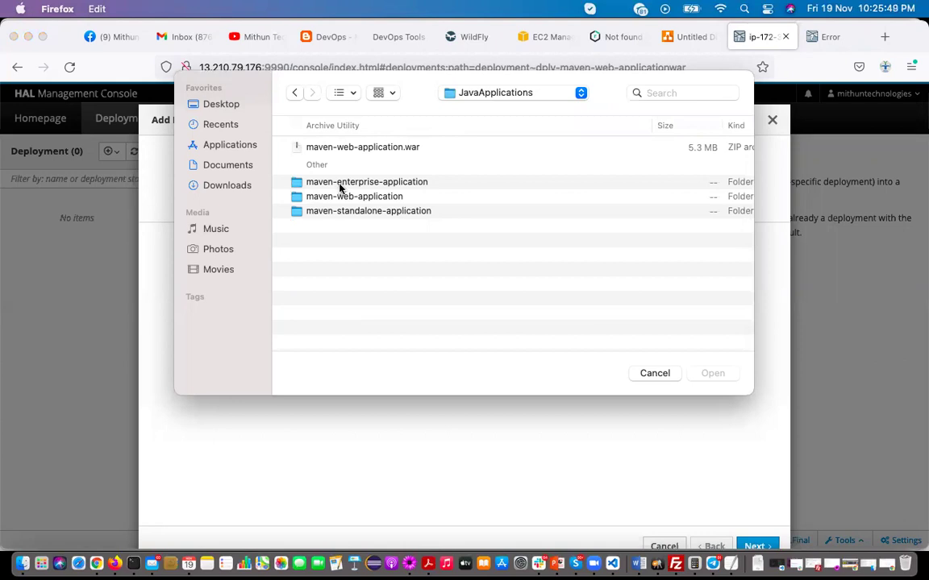
{"action": "double_click", "coordinate": [339, 184]}
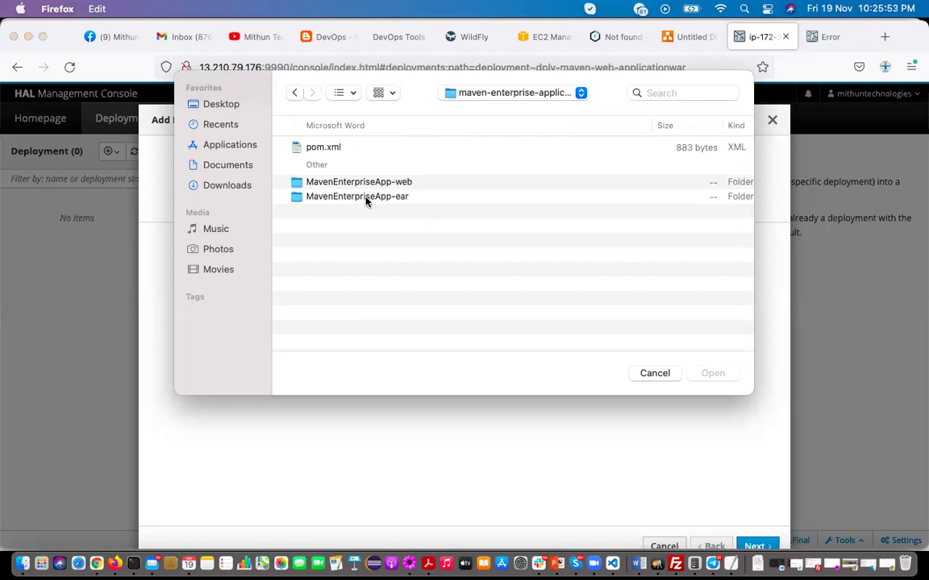
{"action": "double_click", "coordinate": [365, 199]}
{"action": "double_click", "coordinate": [322, 187]}
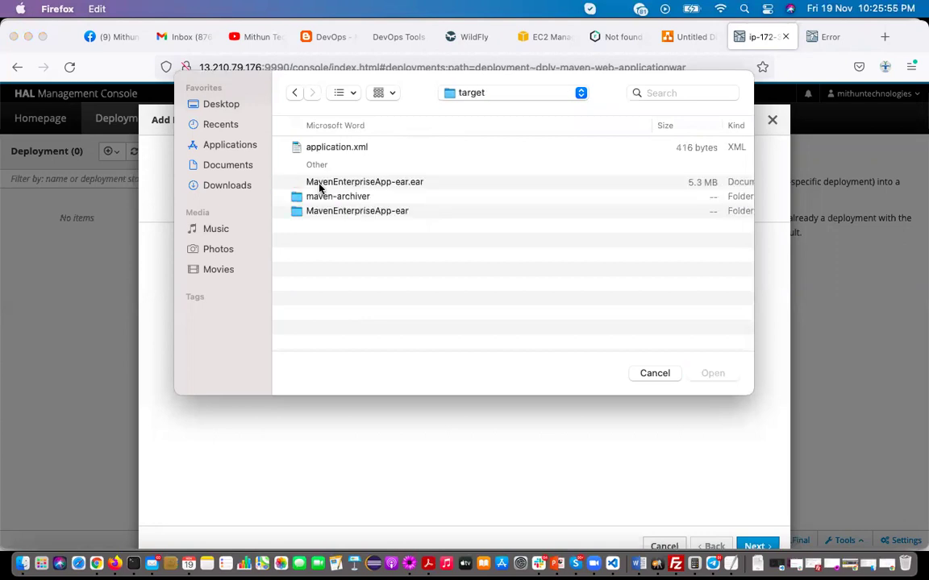
{"action": "left_click", "coordinate": [365, 182]}
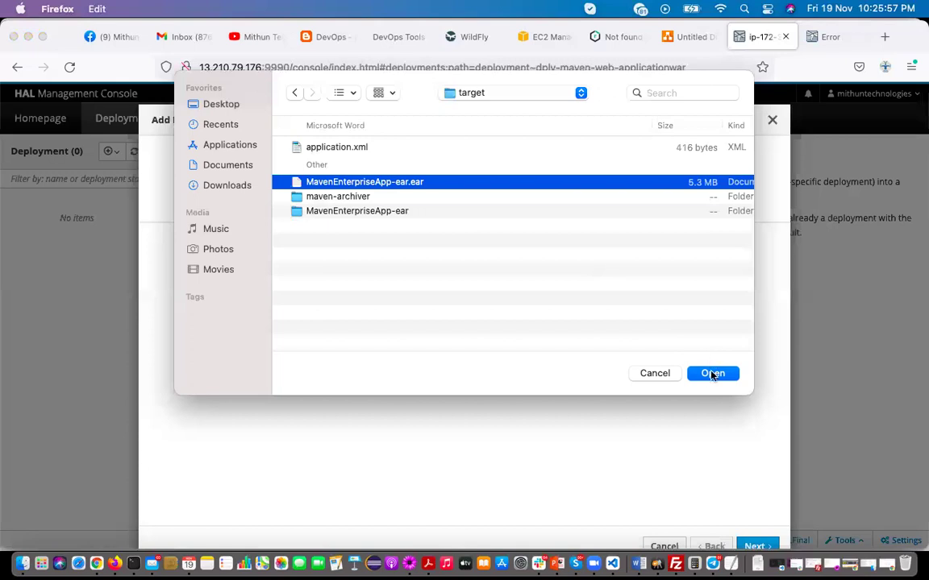
{"action": "left_click", "coordinate": [712, 374]}
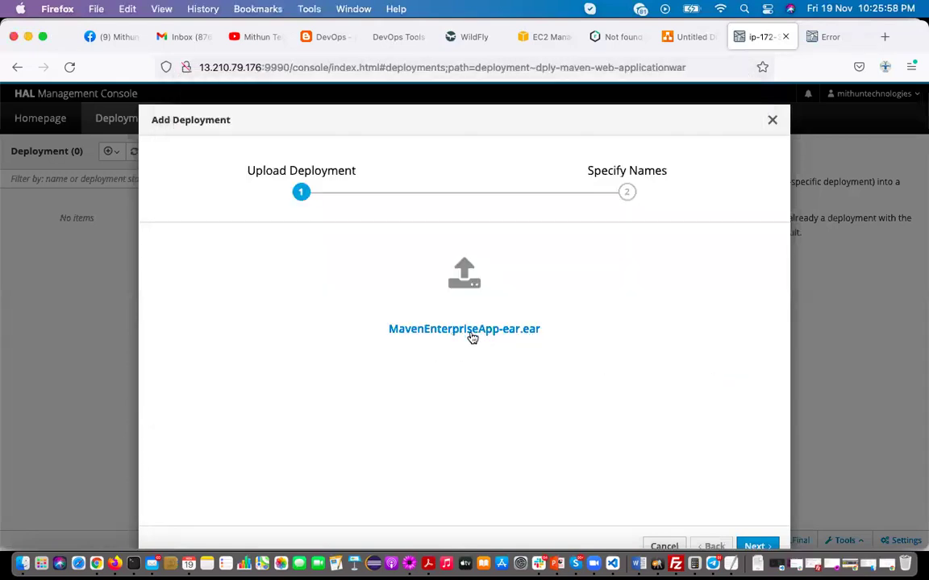
Keep the deployment Enabled, then finish and close the wizard
{"action": "left_click", "coordinate": [755, 547]}
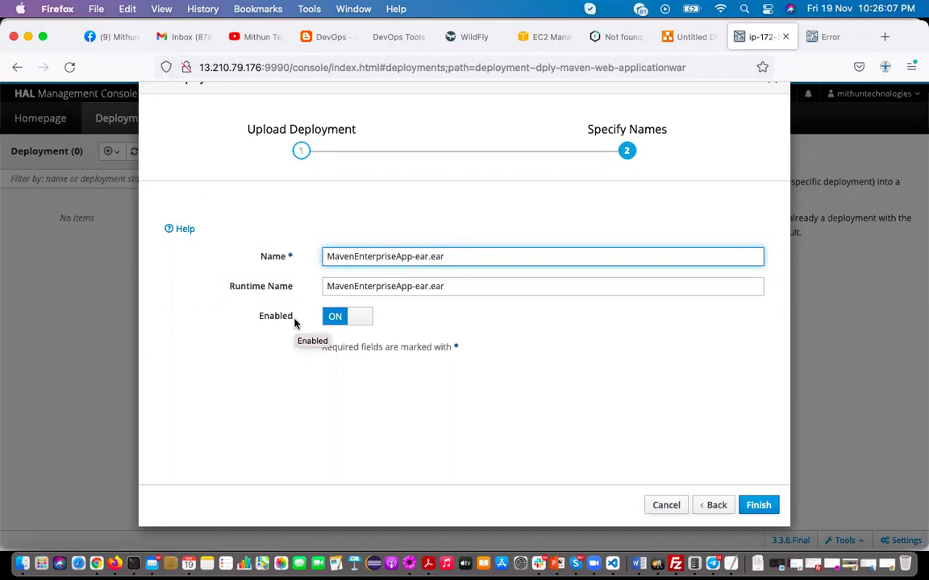
{"action": "left_click", "coordinate": [365, 322]}
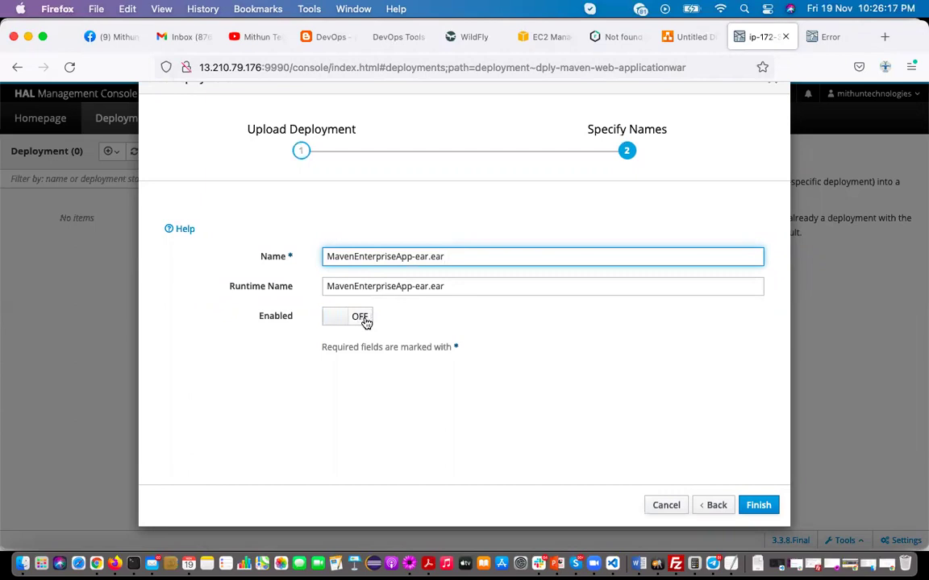
{"action": "left_click", "coordinate": [333, 322]}
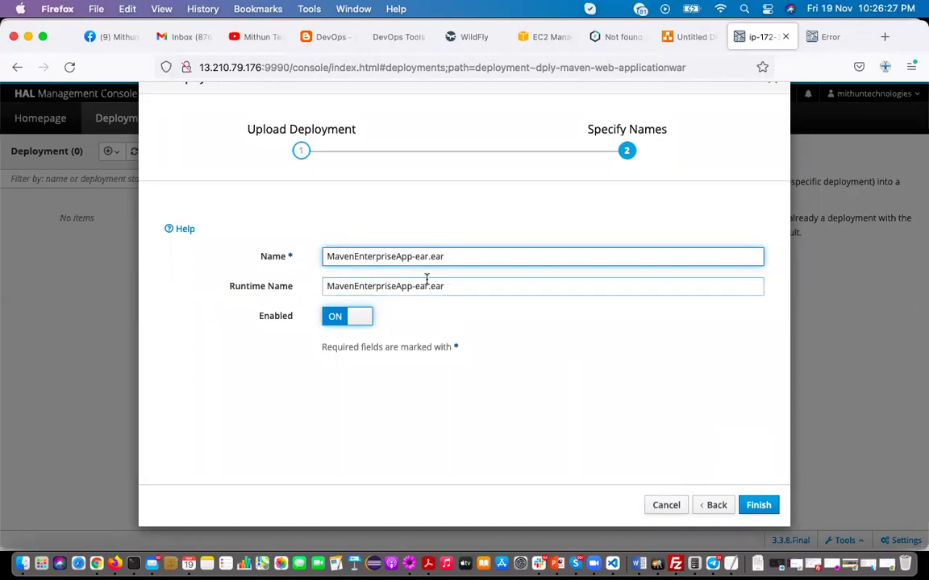
{"action": "left_click", "coordinate": [758, 504]}
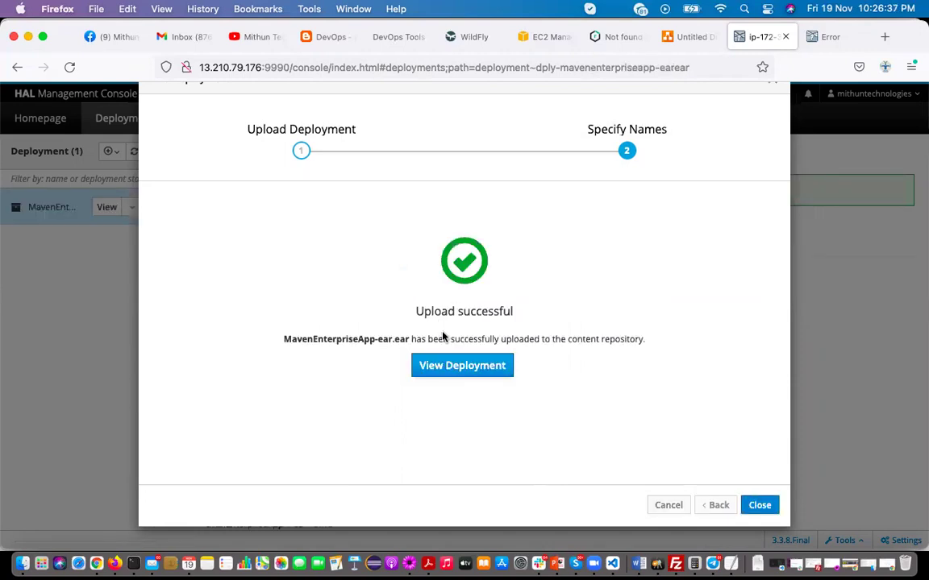
{"action": "left_click", "coordinate": [760, 505]}
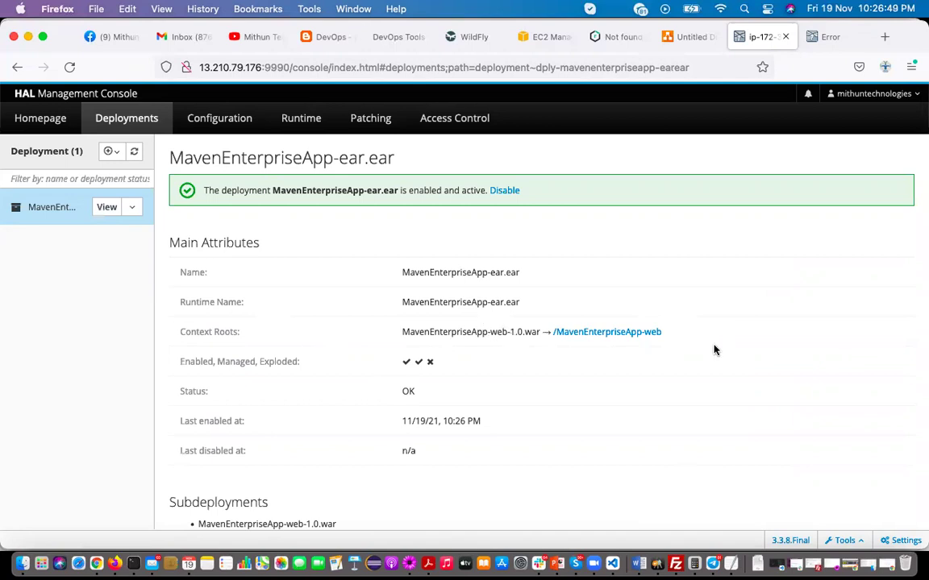
Paste the MavenEnterpriseApp-web context root onto line 34 of the notes
{"action": "left_click_drag", "start_coordinate": [680, 331], "coordinate": [553, 340]}
{"action": "key", "text": "super+c"}
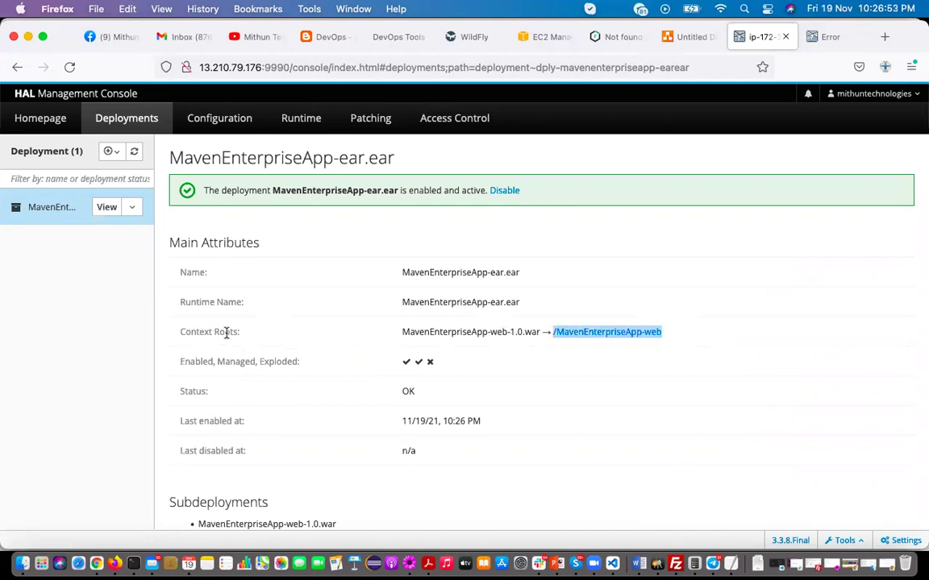
{"action": "left_click", "coordinate": [410, 563]}
{"action": "left_click", "coordinate": [222, 446]}
{"action": "key", "text": "super+v"}
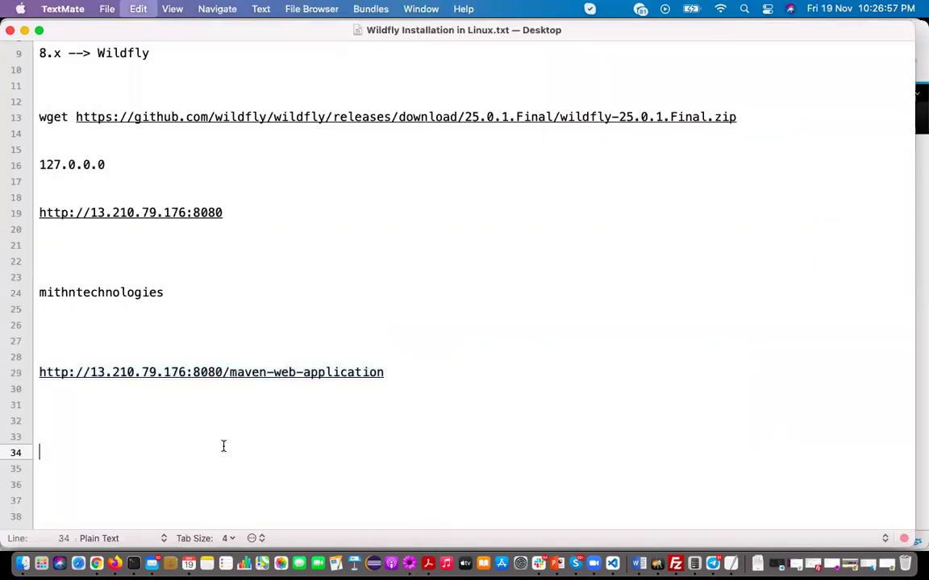
{"action": "left_click_drag", "start_coordinate": [224, 371], "coordinate": [37, 373]}
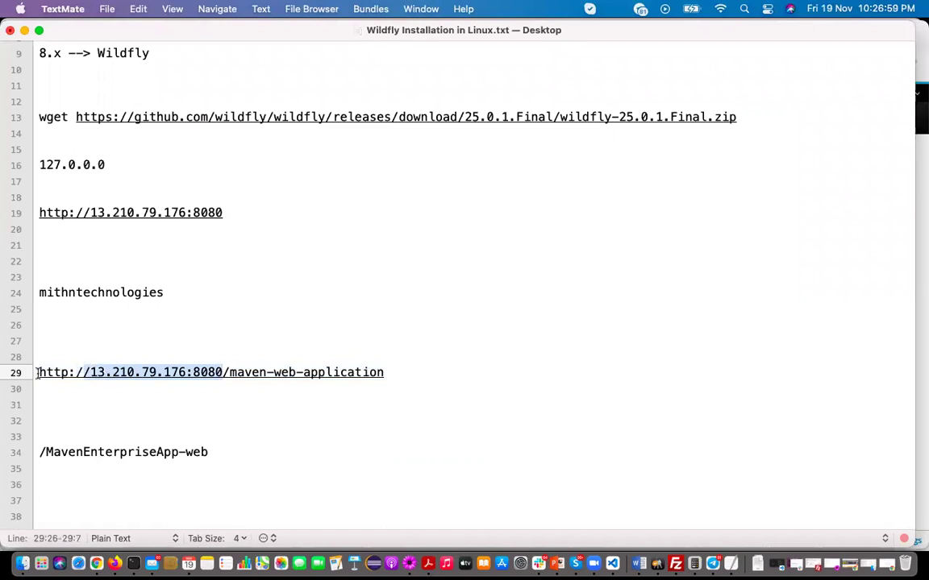
{"action": "key", "text": "super+c"}
{"action": "left_click", "coordinate": [37, 450]}
{"action": "key", "text": "super+v"}
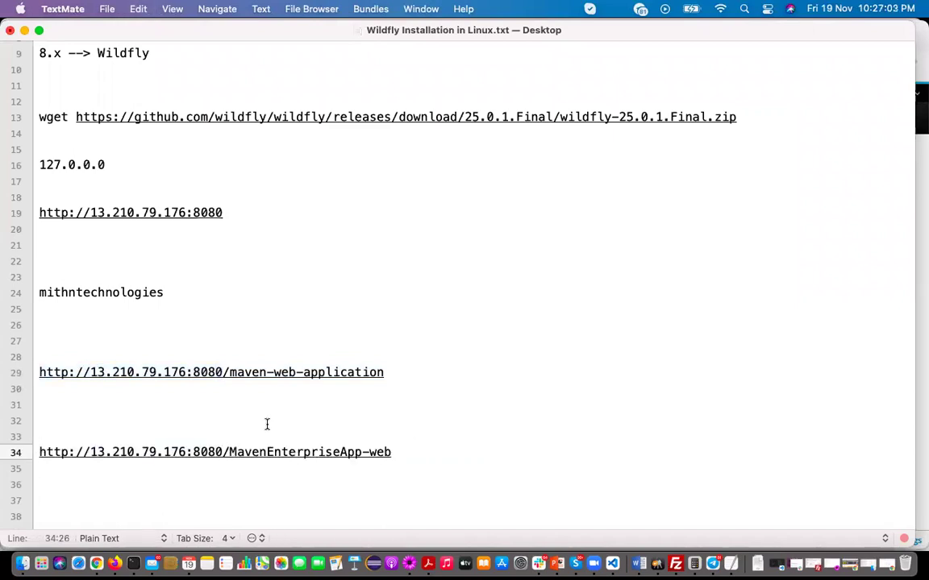
{"action": "left_click", "coordinate": [229, 372]}
{"action": "left_click", "coordinate": [388, 373], "text": "shift"}
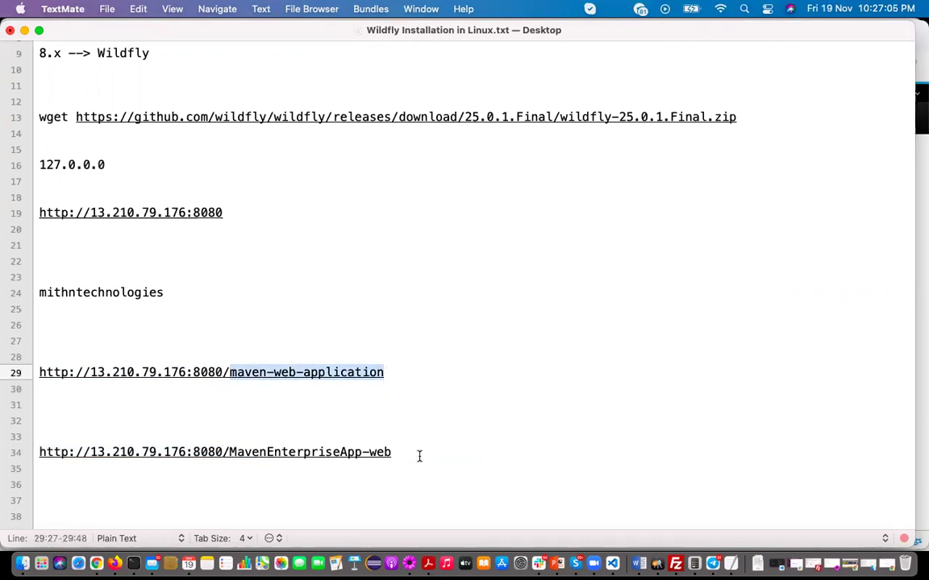
{"action": "left_click_drag", "start_coordinate": [397, 452], "coordinate": [31, 447]}
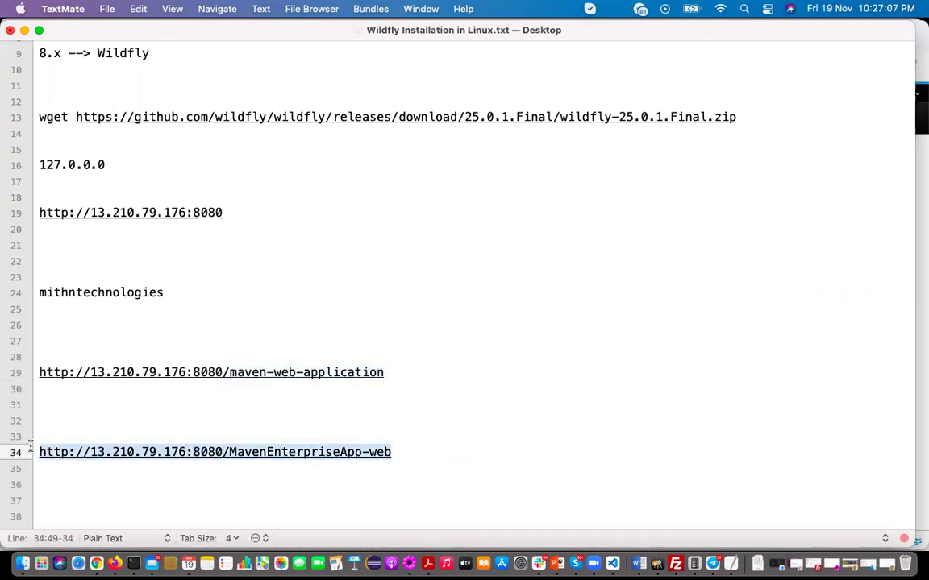
{"action": "key", "text": "super+Tab"}
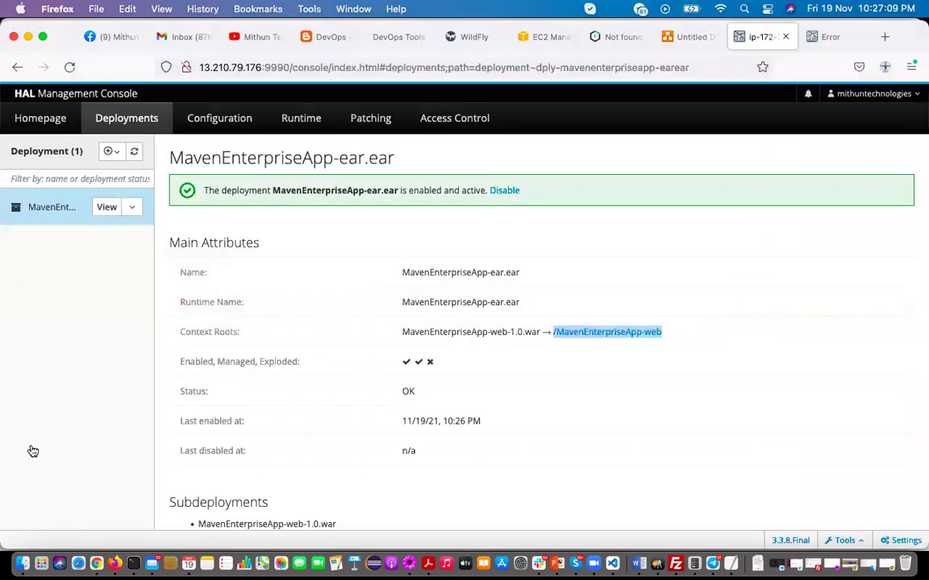
{"action": "left_click", "coordinate": [855, 41]}
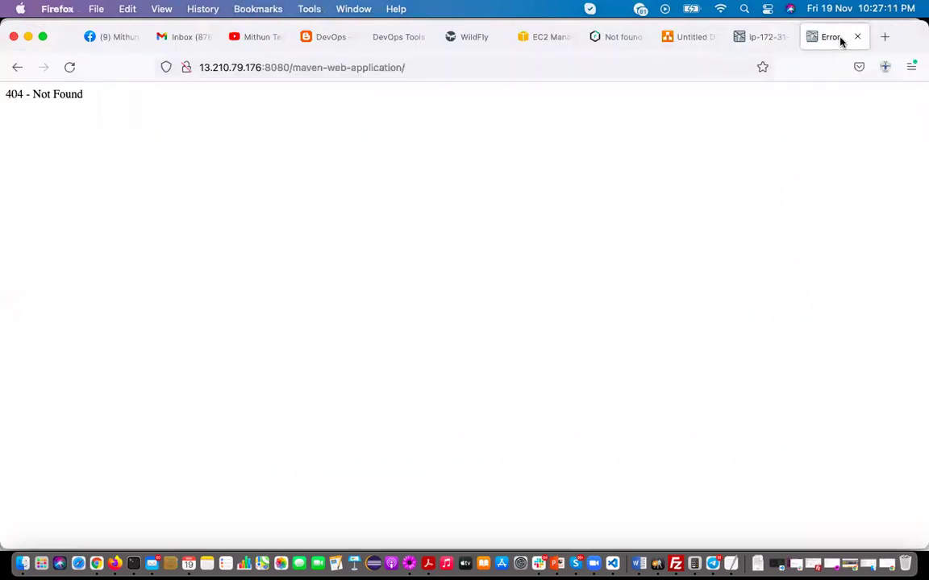
{"action": "left_click", "coordinate": [435, 71]}
{"action": "key", "text": "super+a"}
{"action": "key", "text": "super+v"}
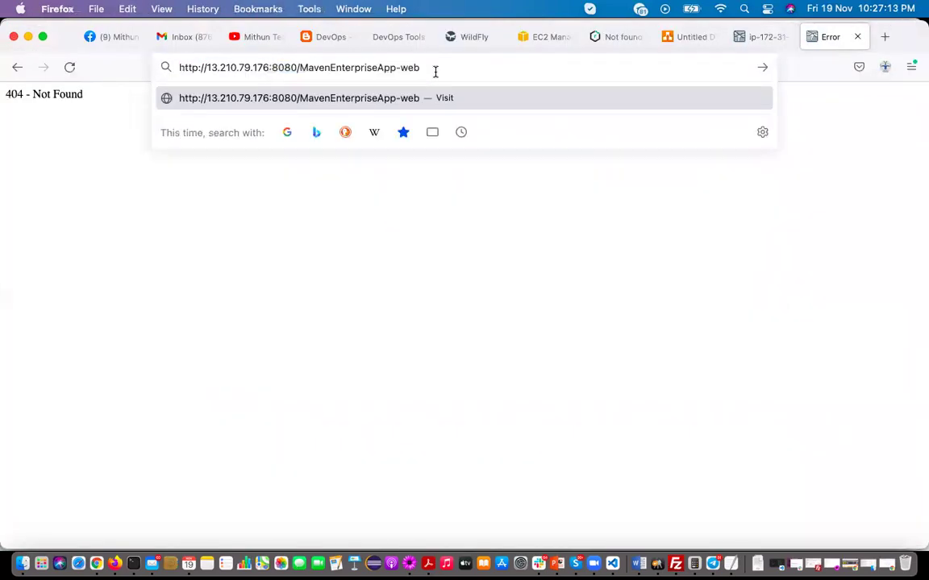
{"action": "key", "text": "Return"}
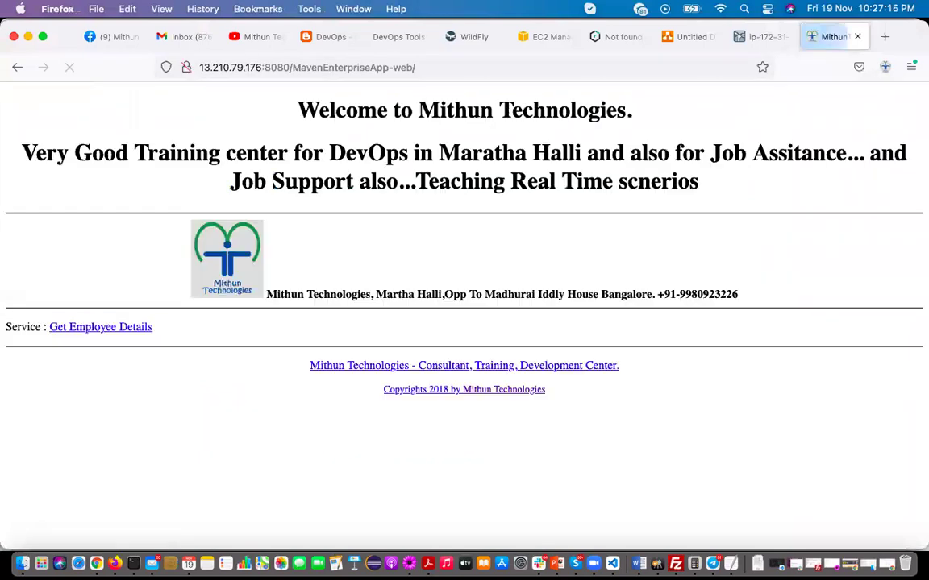